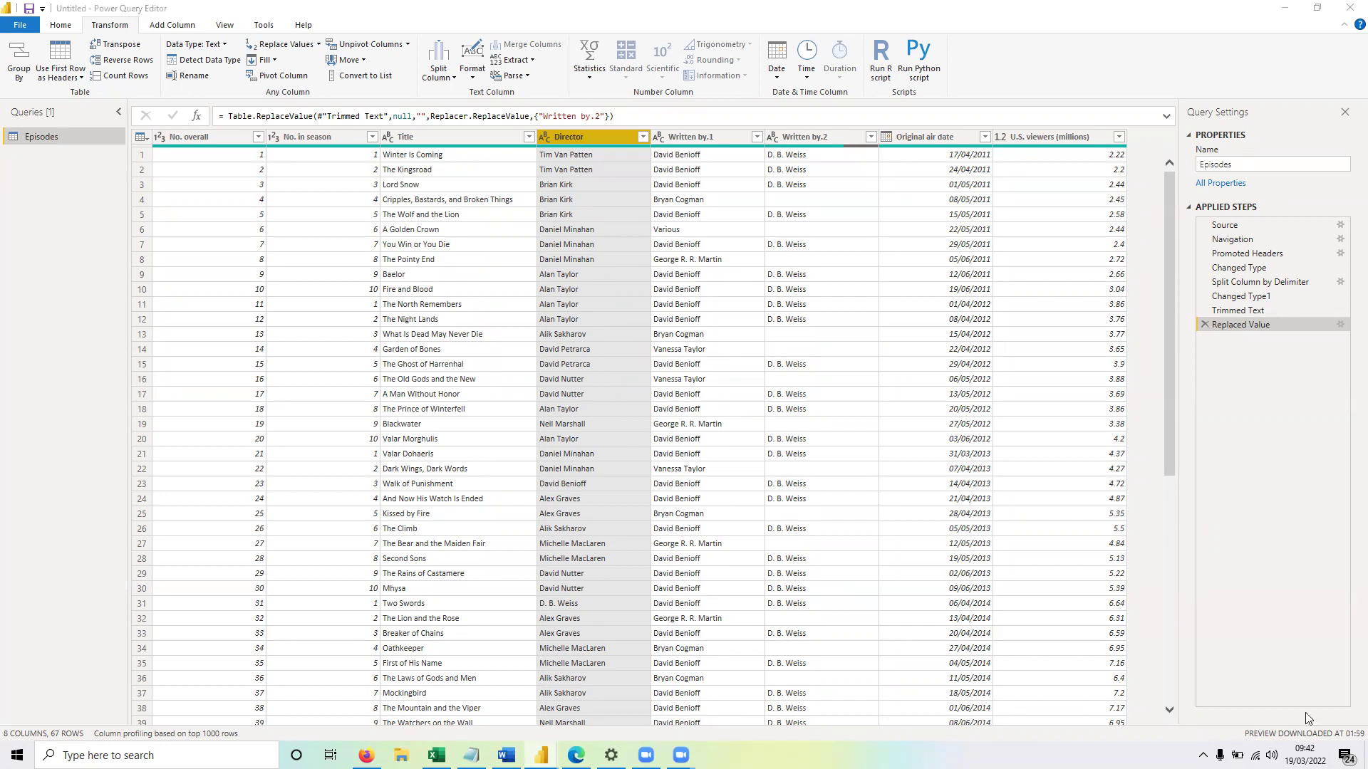
Check the list of required transformations in Notepad and return to the Episodes query in Power Query Editor.
left_click(912, 482)
left_click(471, 756)
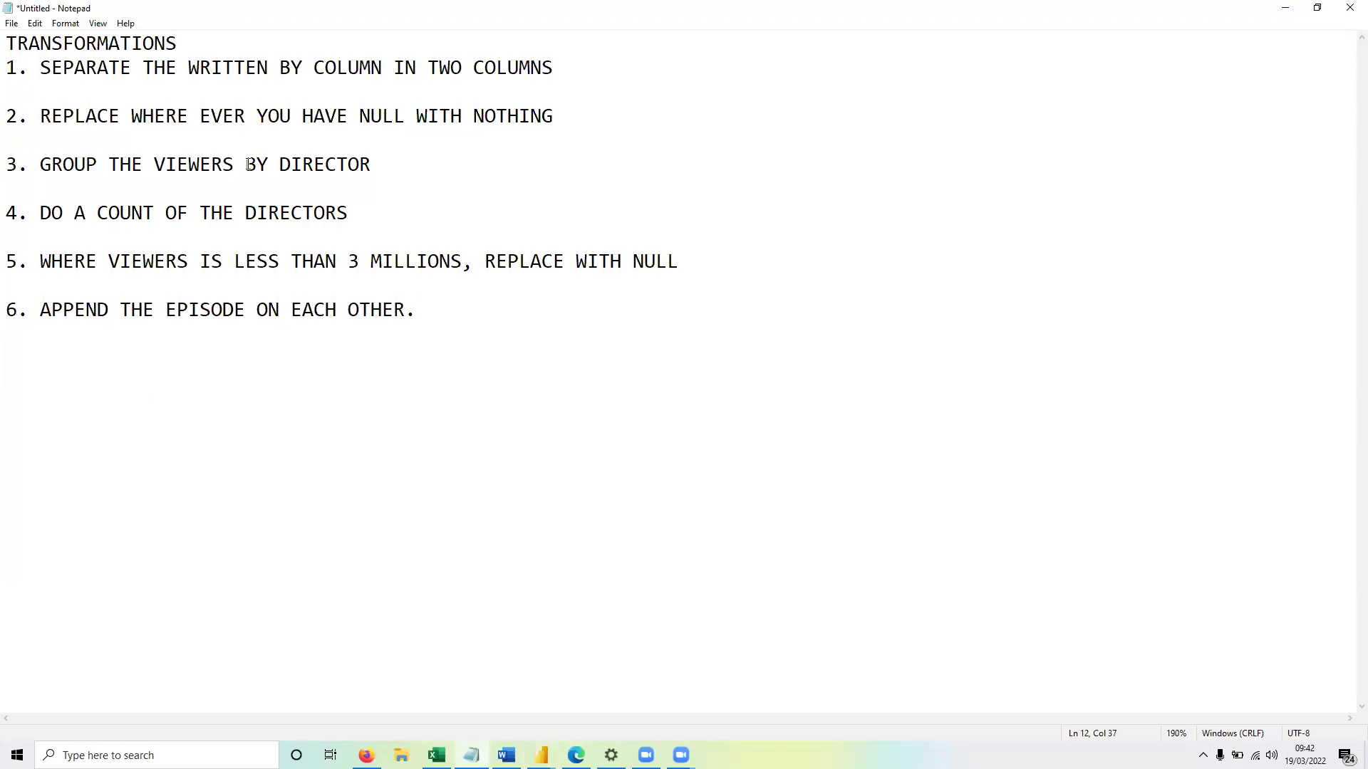
left_click(542, 755)
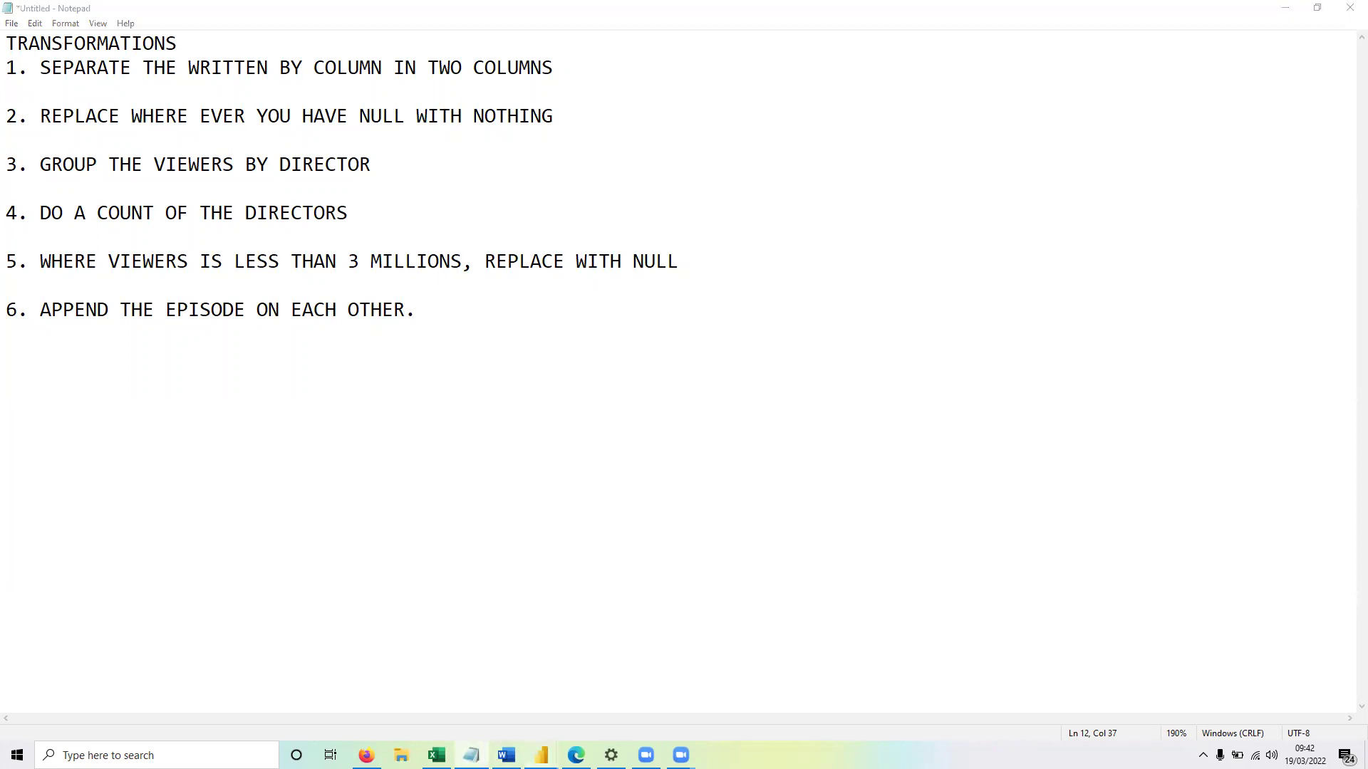
left_click(580, 712)
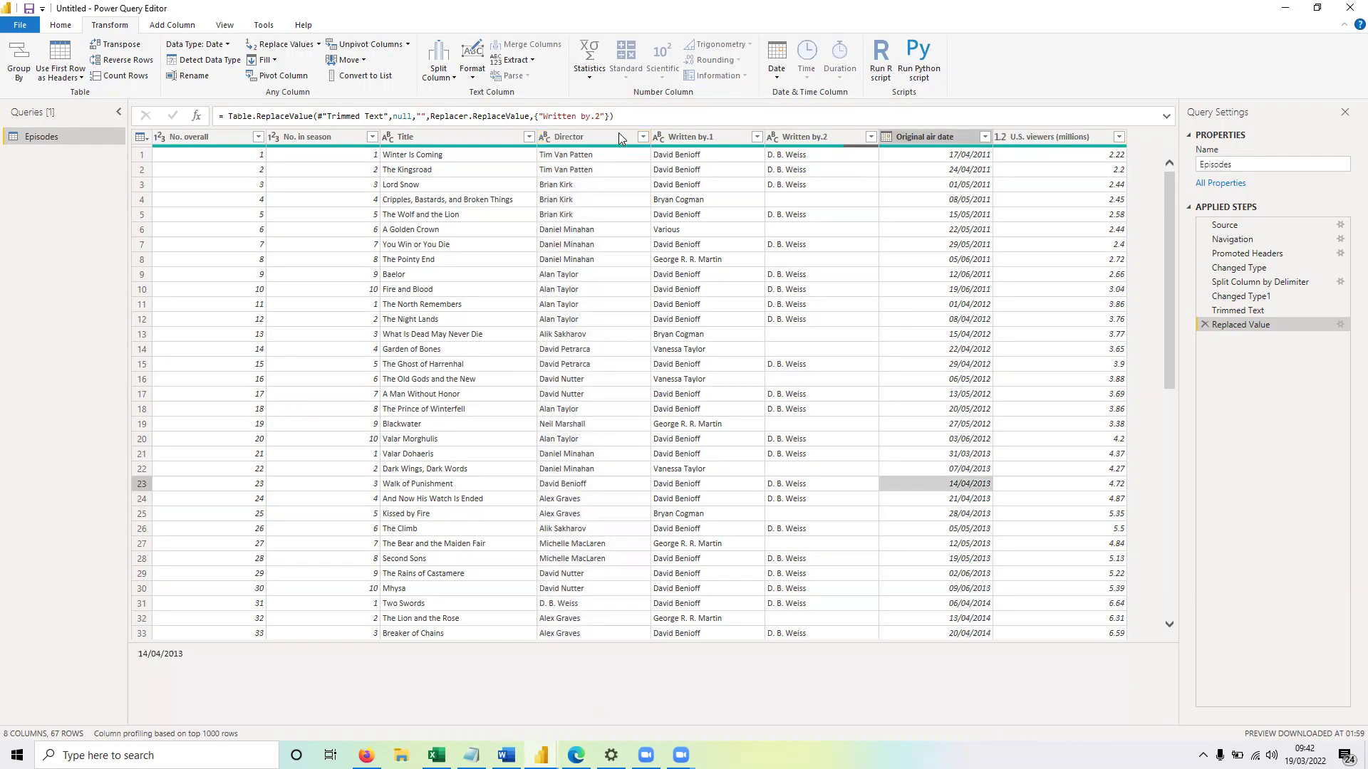
Examine the Director and U.S. viewers (millions) columns, looking for directors that repeat across several episodes.
left_click(592, 139)
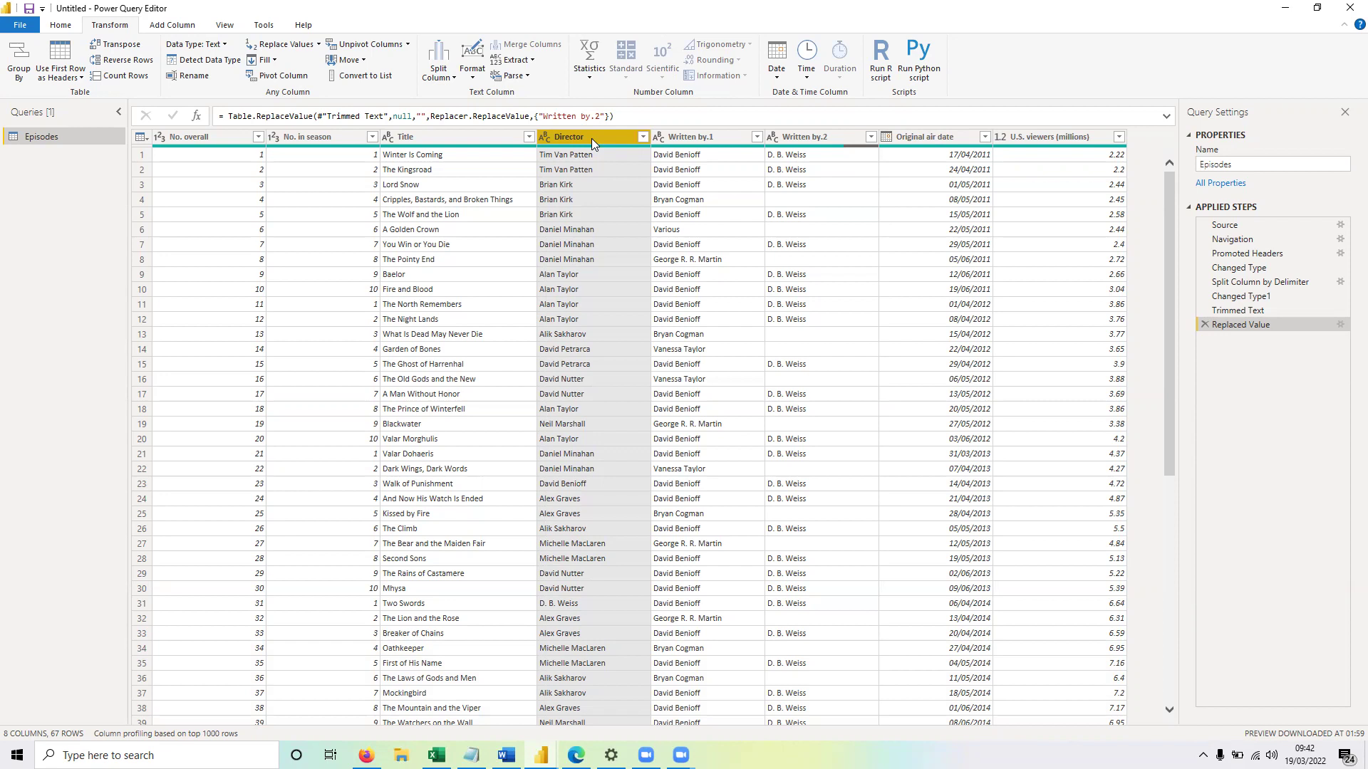
left_click(1041, 139)
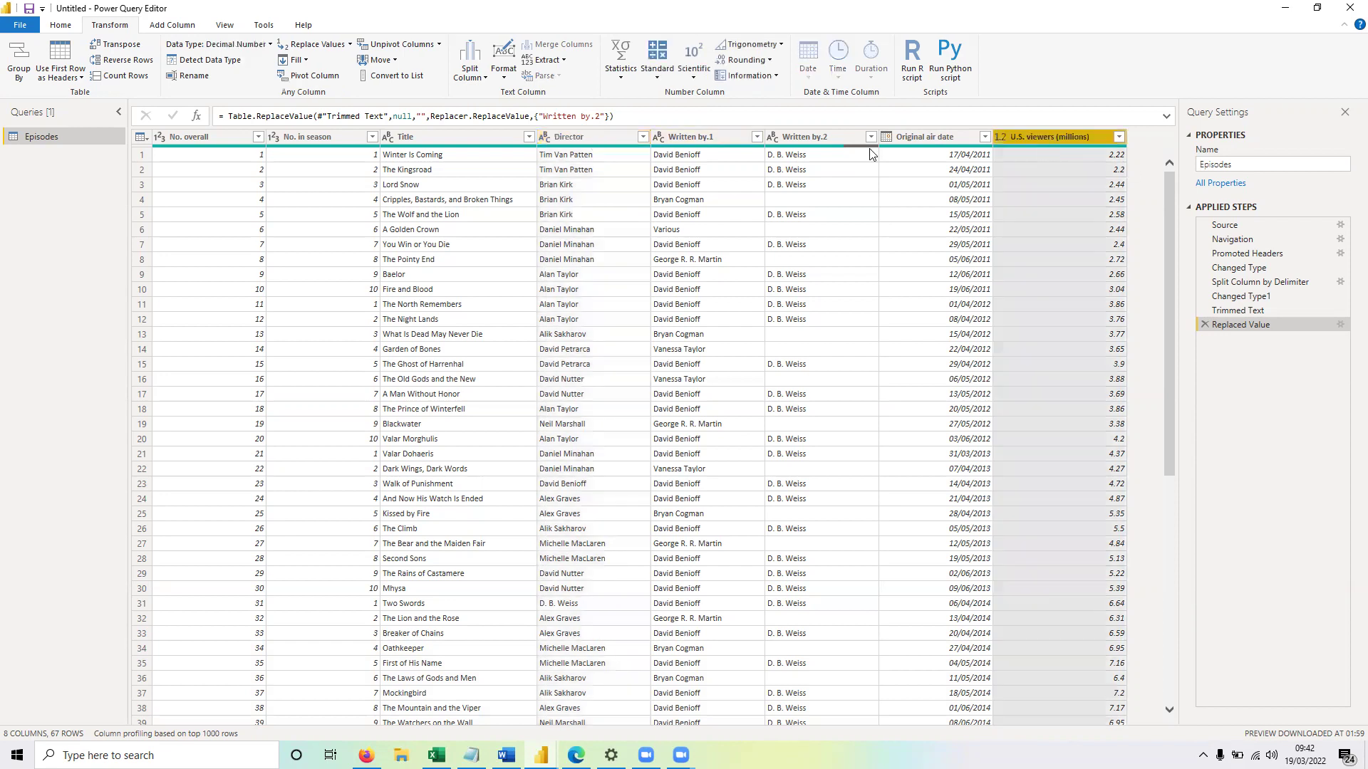
left_click(567, 138)
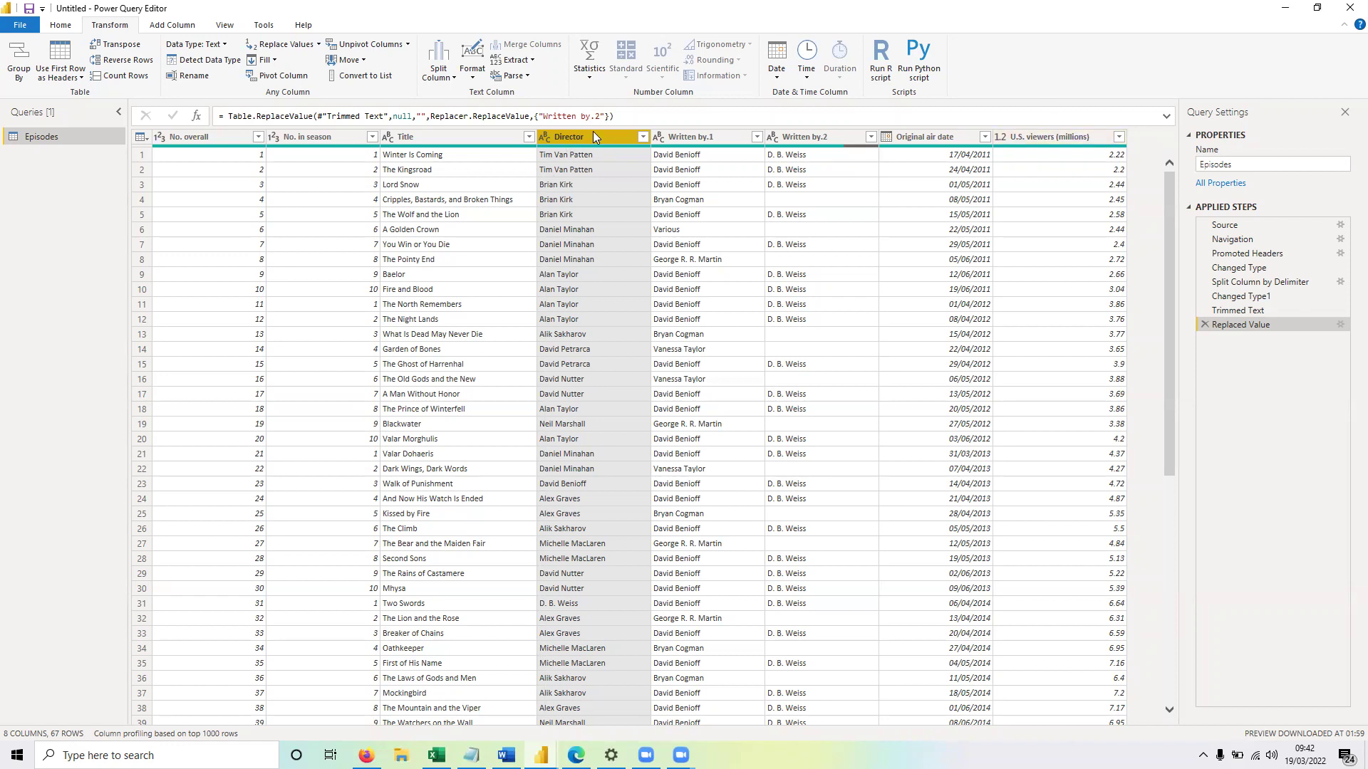
left_click(559, 154)
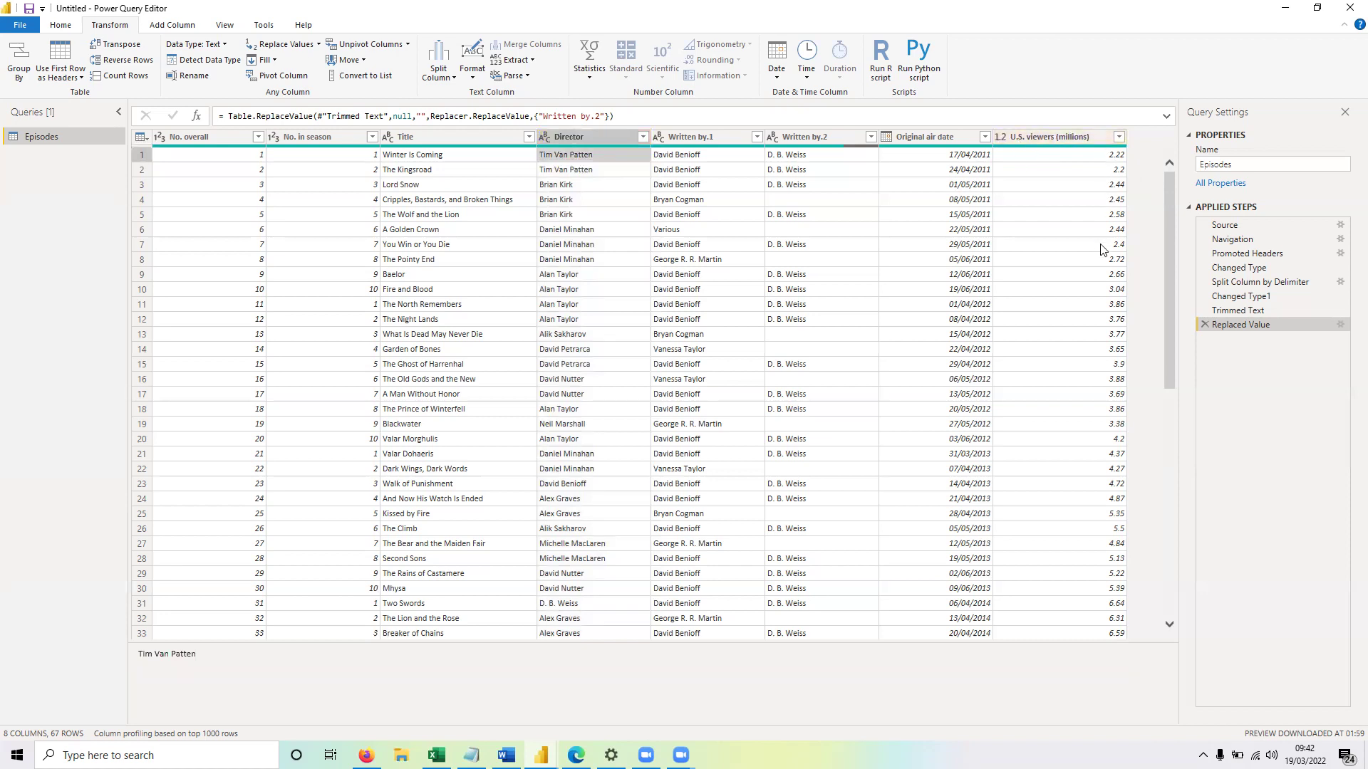
left_click(573, 186)
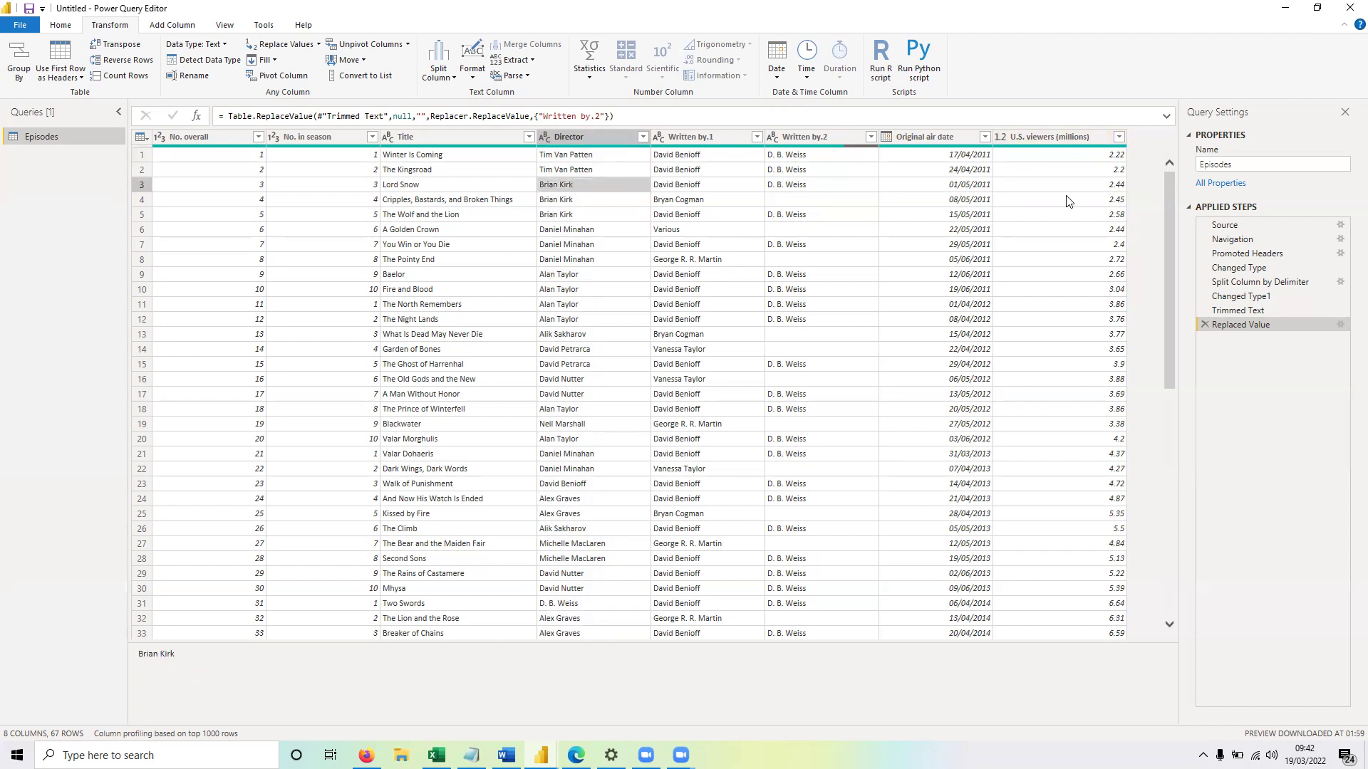
left_click(582, 156)
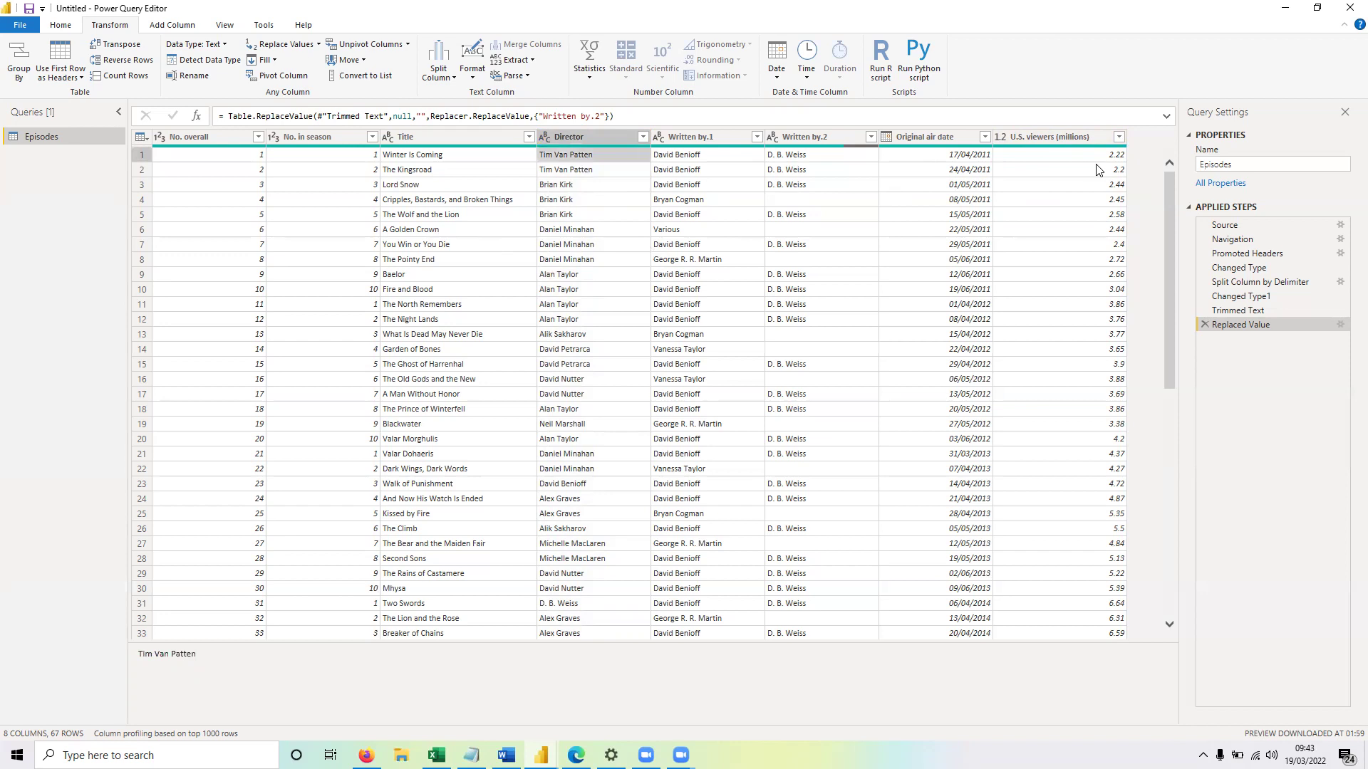
left_click(595, 176)
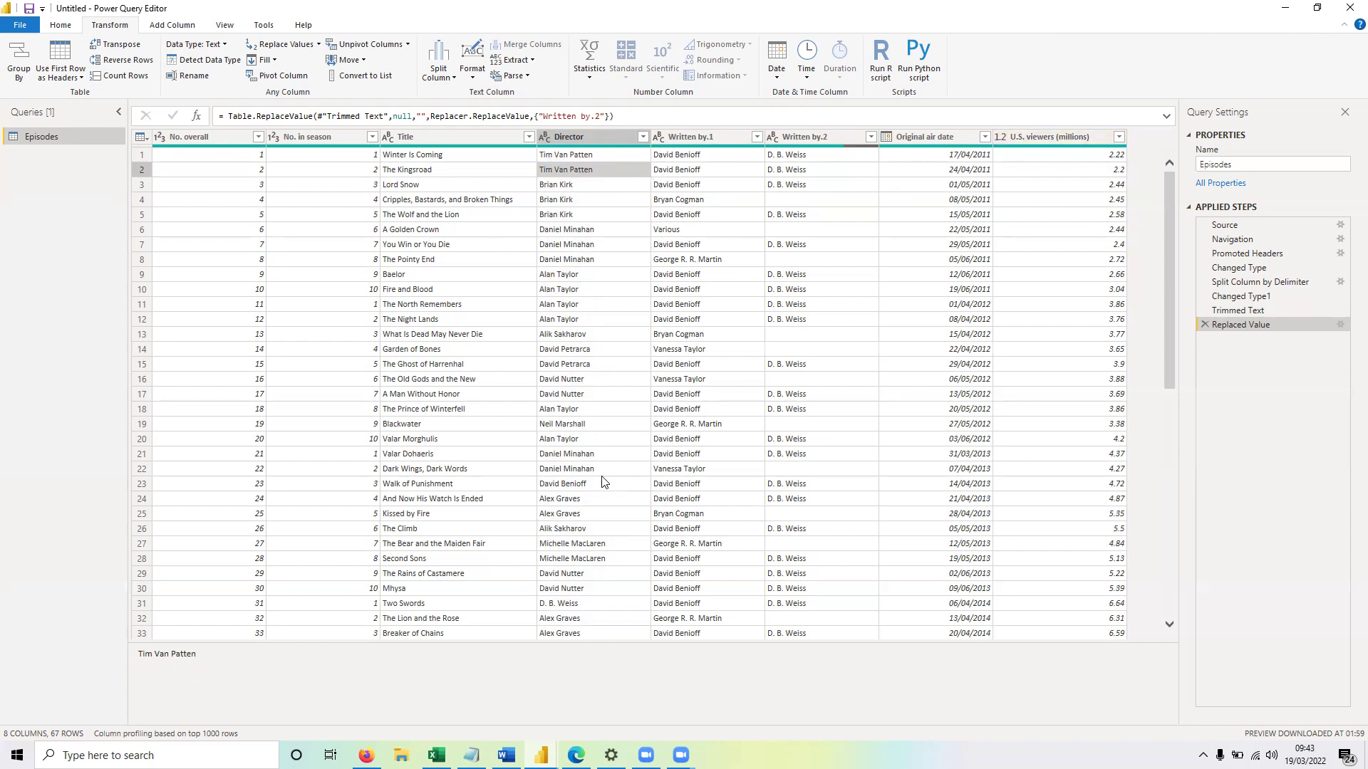
scroll(602, 481, "down", 10)
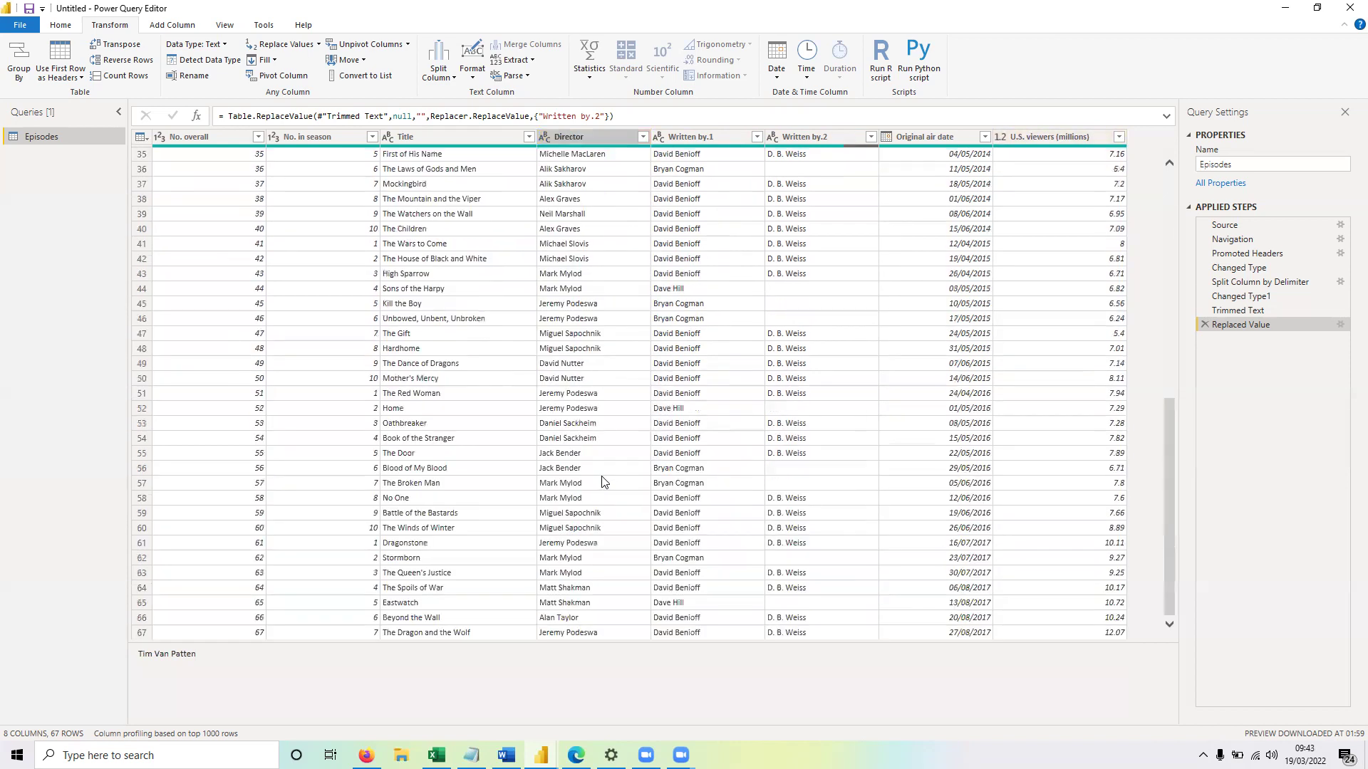
scroll(602, 481, "up", 10)
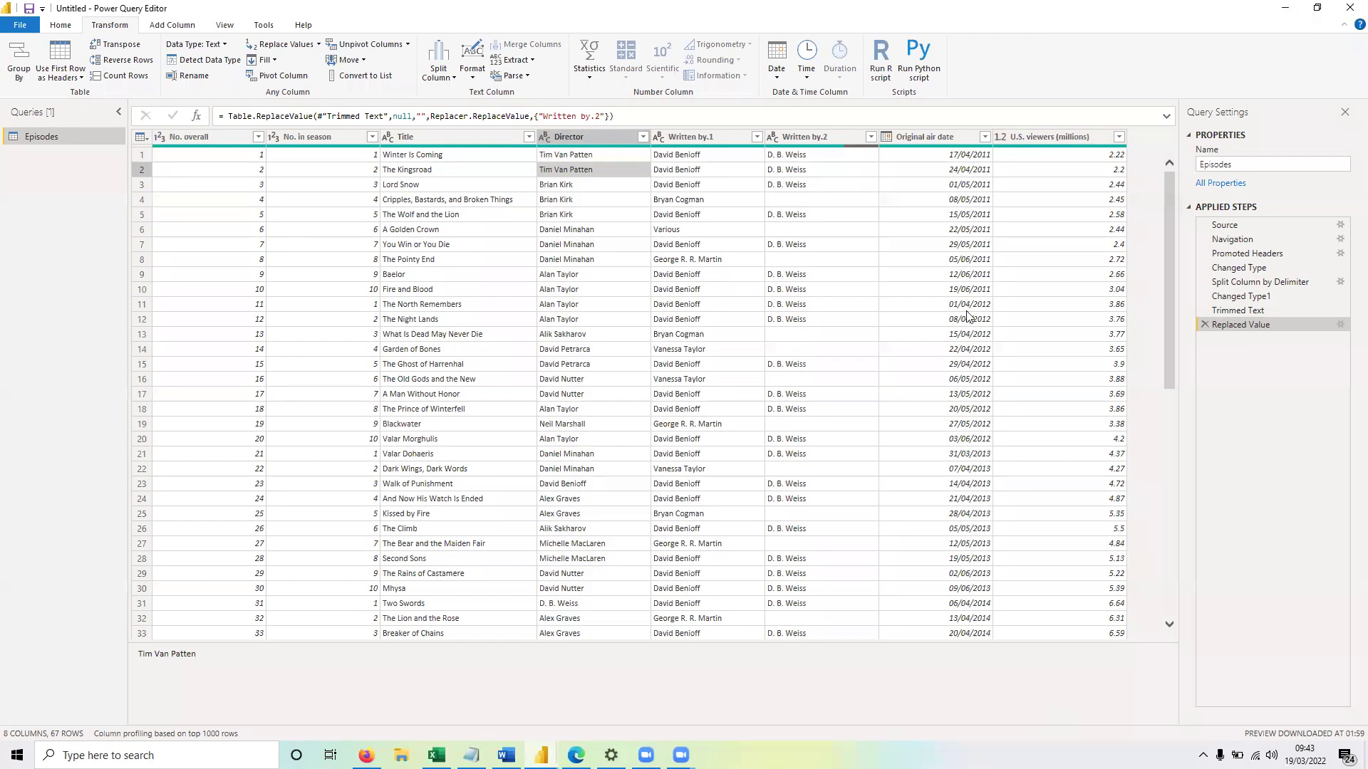
Open the Group By settings for the Director column of the Episodes query.
left_click(619, 136)
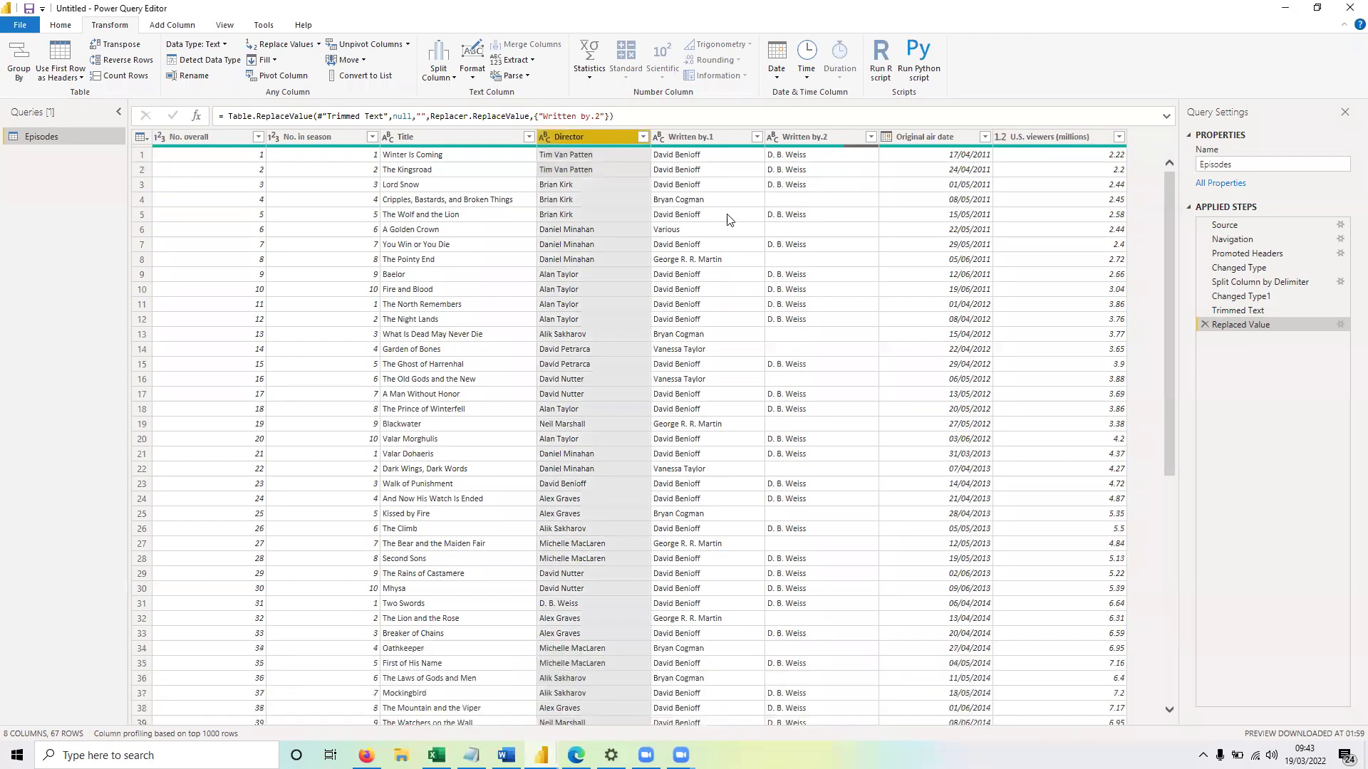
right_click(599, 139)
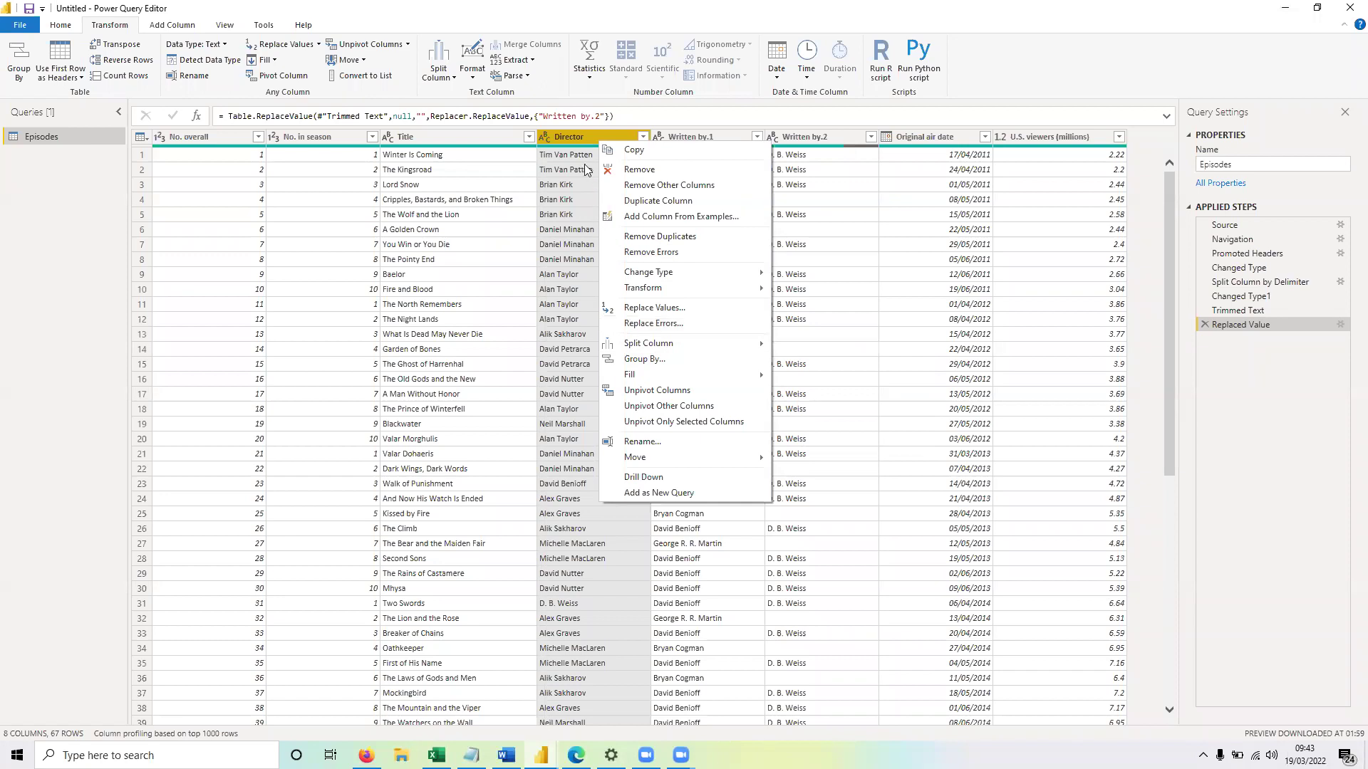
left_click(567, 135)
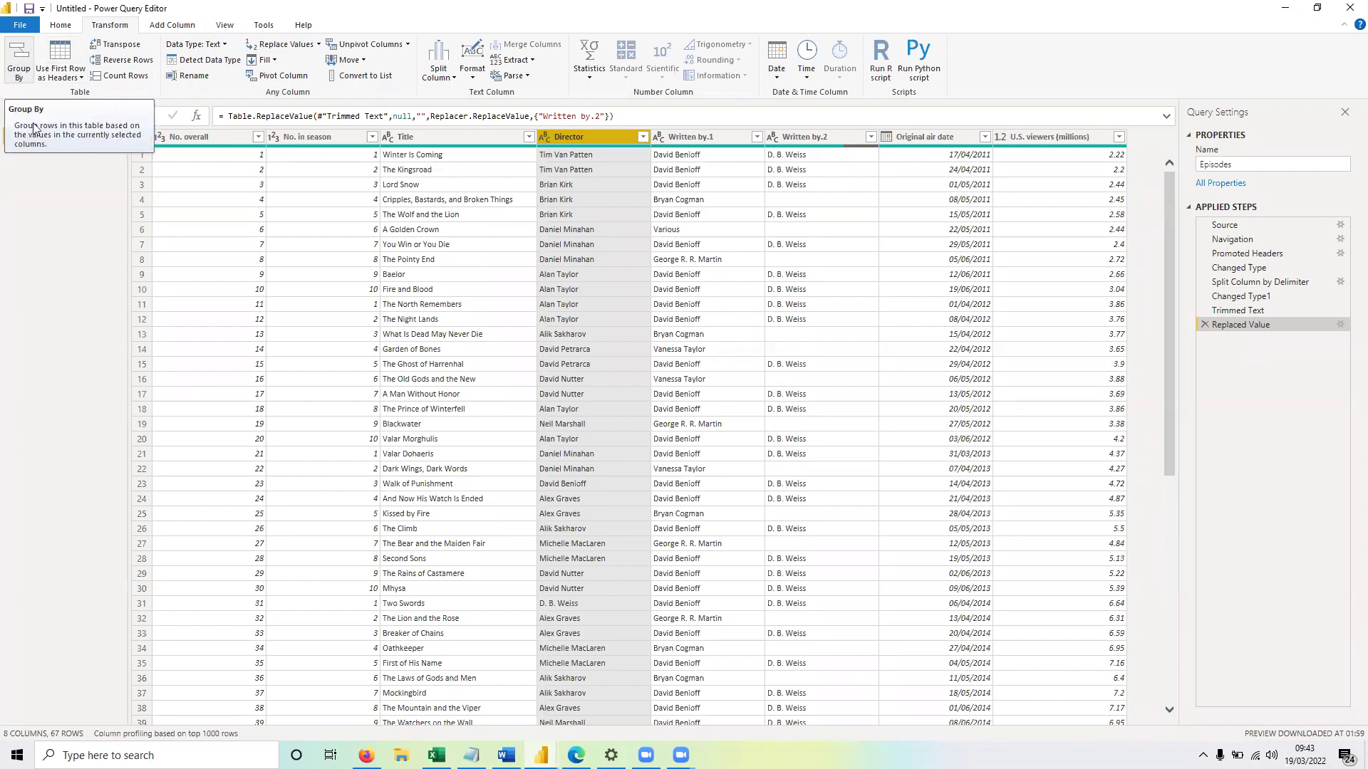
right_click(599, 136)
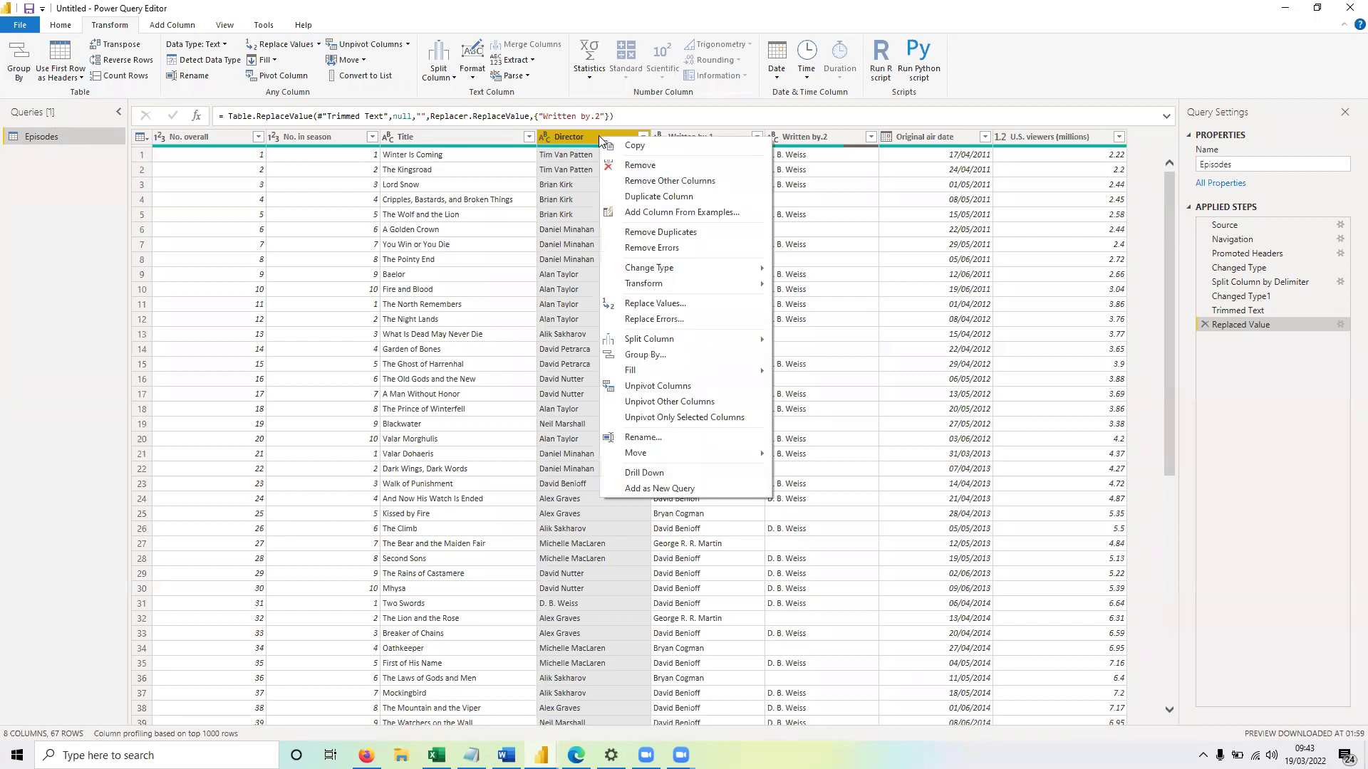
left_click(695, 355)
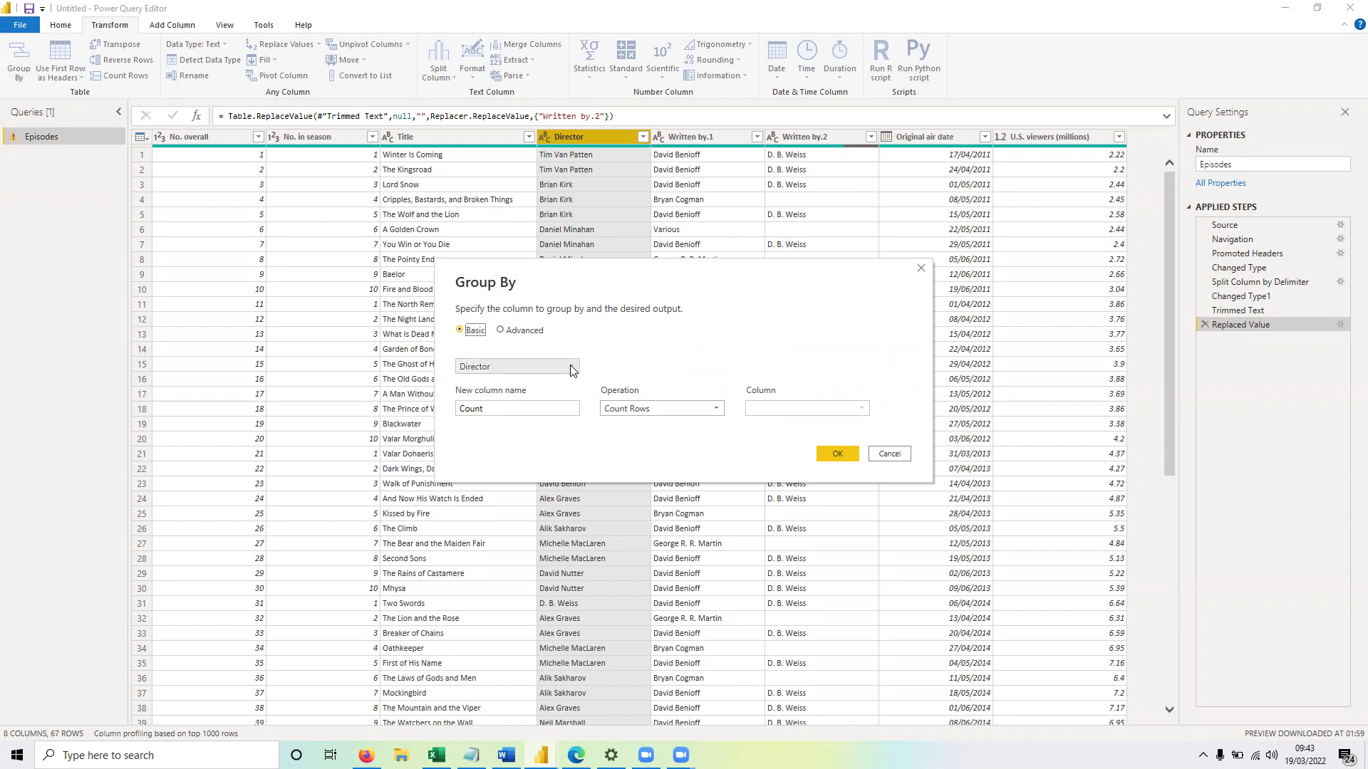
Name the new aggregated column "DIR GROUP" in the Group By settings.
left_click(563, 410)
key("BackSpace")
key("BackSpace")
key("BackSpace")
key("BackSpace")
key("BackSpace")
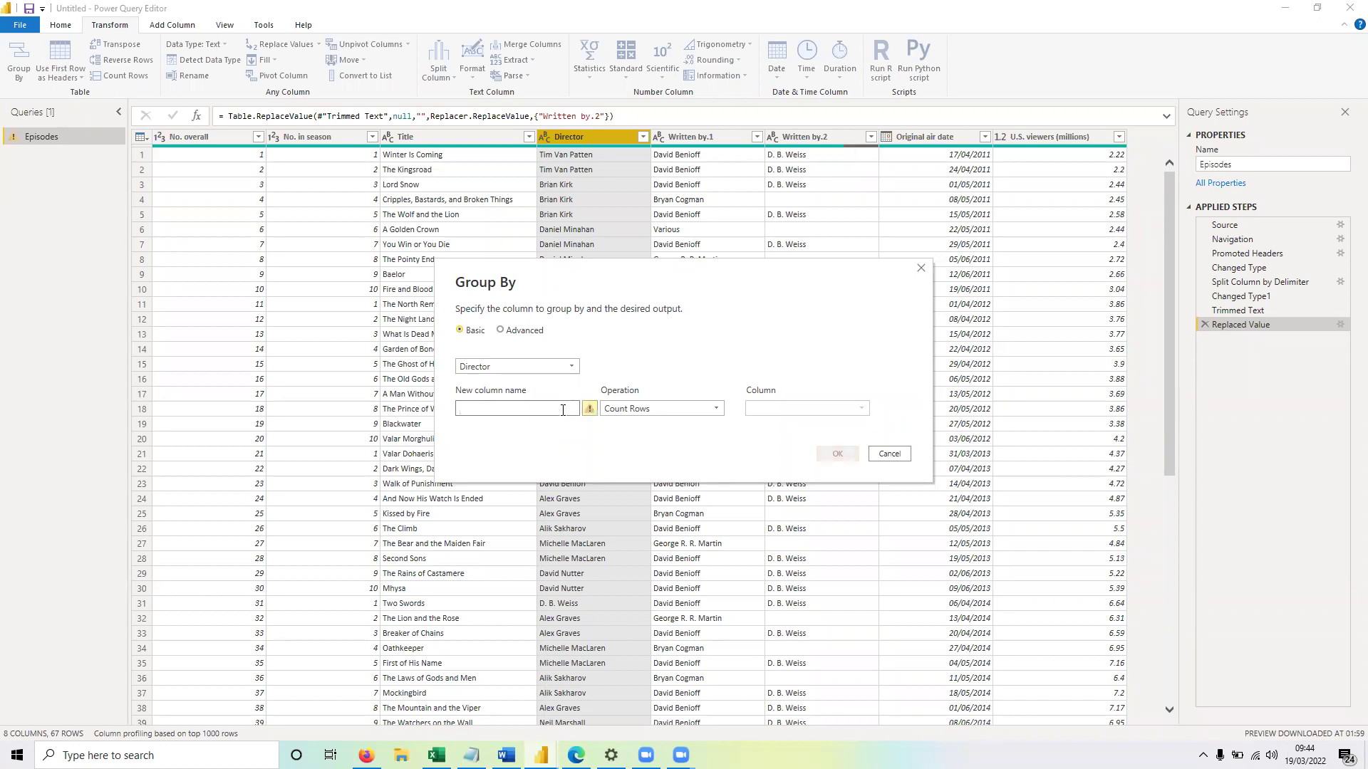
type("dir")
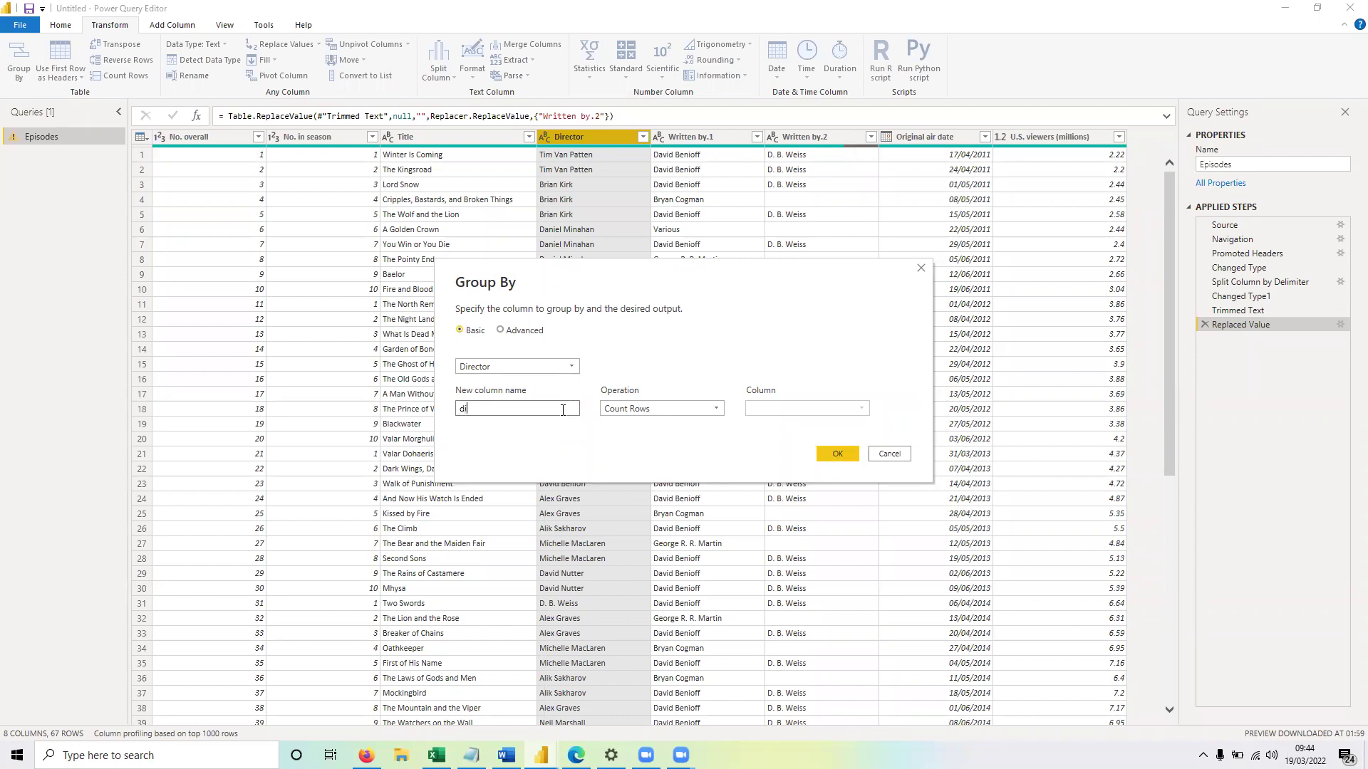
key("BackSpace")
key("BackSpace")
key("Caps_Lock")
type("DIR  GROUP")
Set the aggregation to Sum of U.S. viewers (millions) and apply the grouping by Director.
left_click(665, 406)
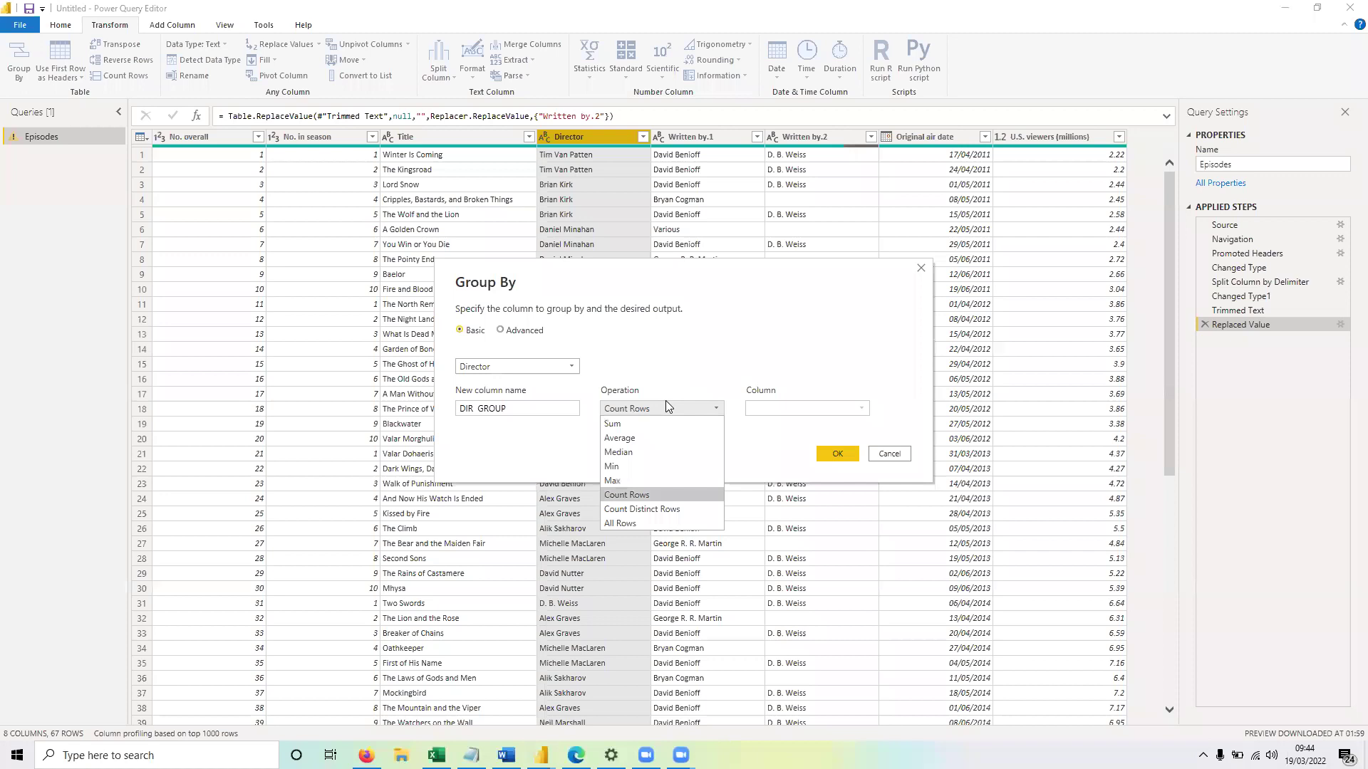
left_click(644, 424)
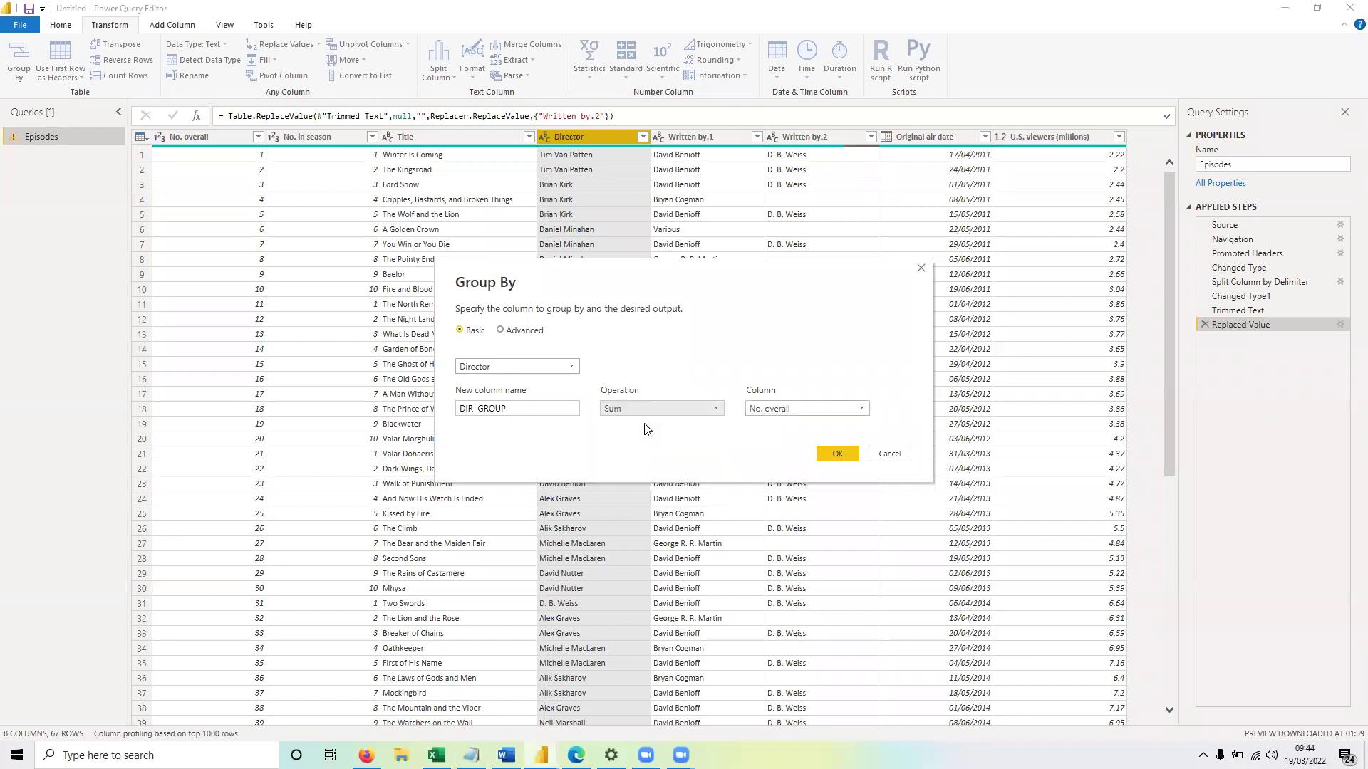
left_click(862, 408)
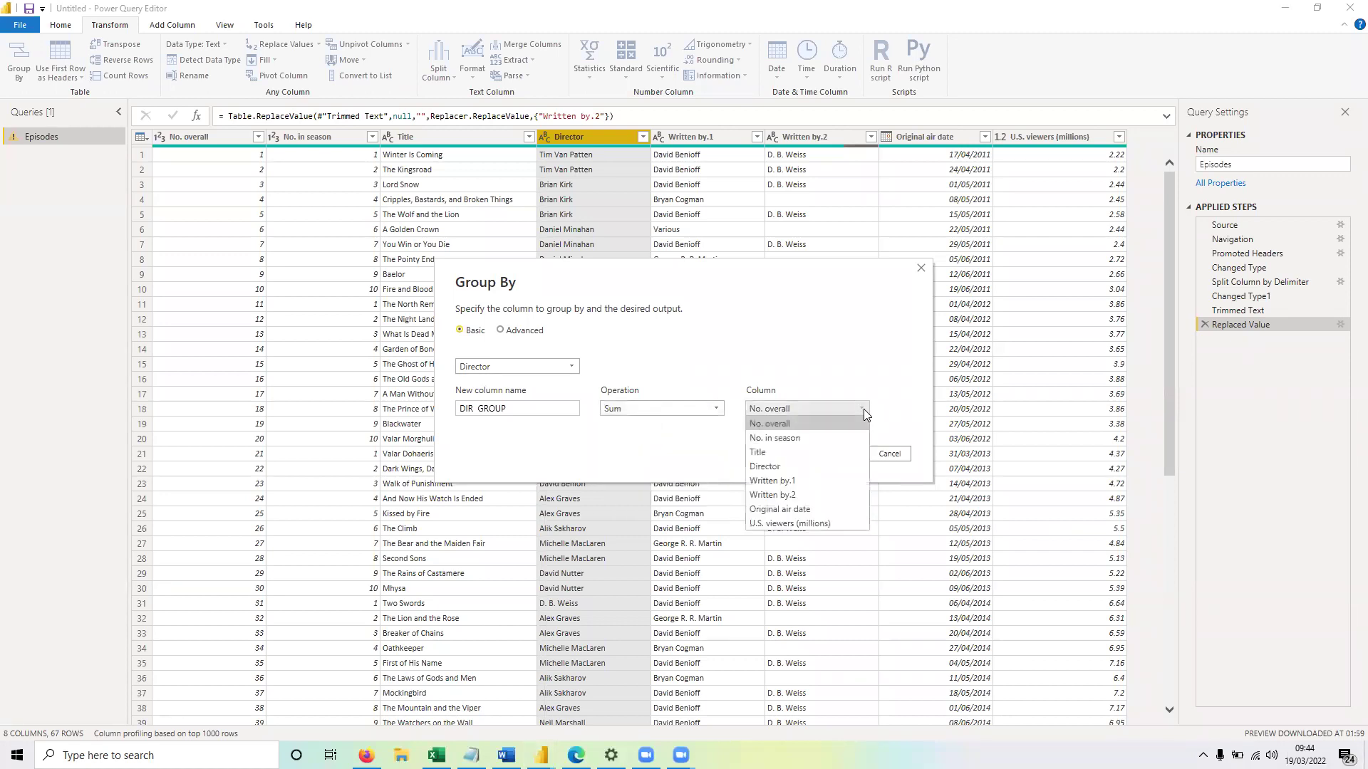
left_click(788, 522)
left_click(833, 453)
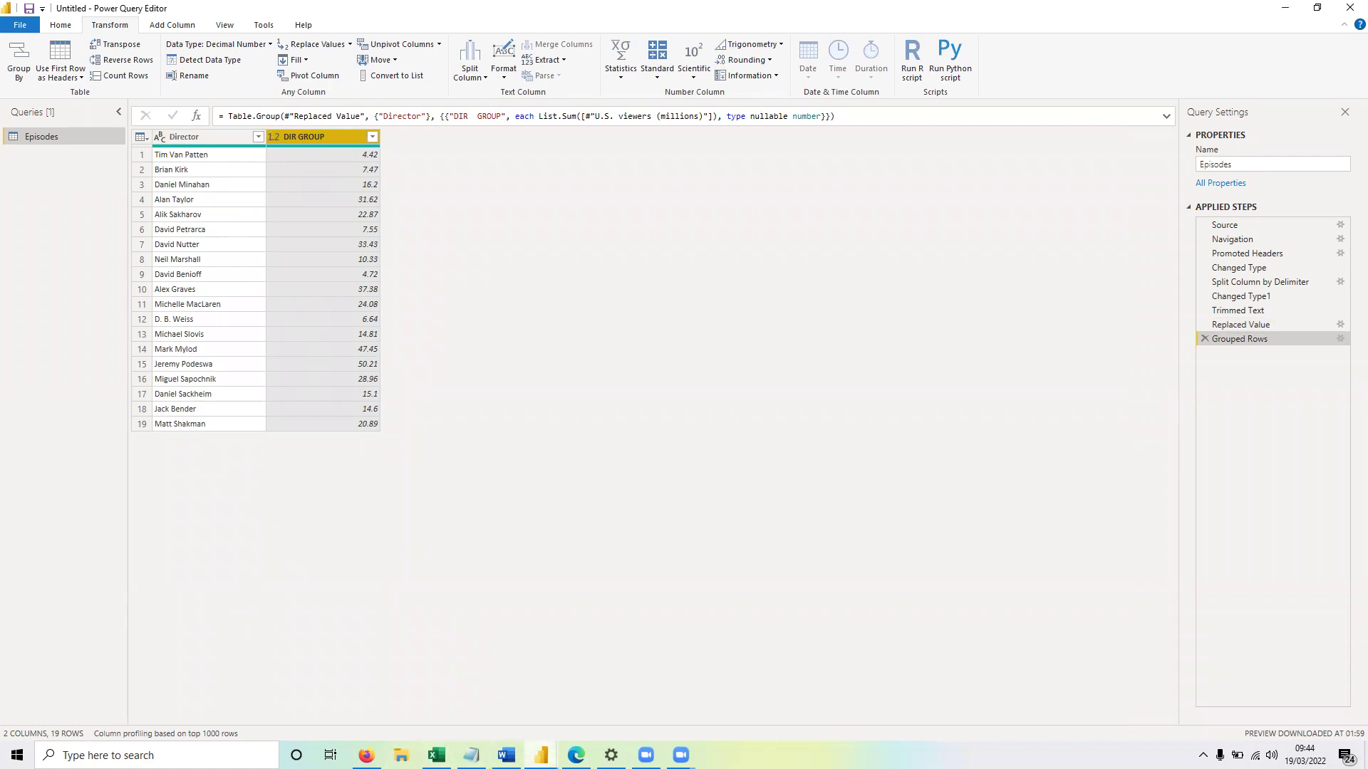
Review the transformations list in Notepad for the next task and return to Power Query Editor.
mouse_move(542, 755)
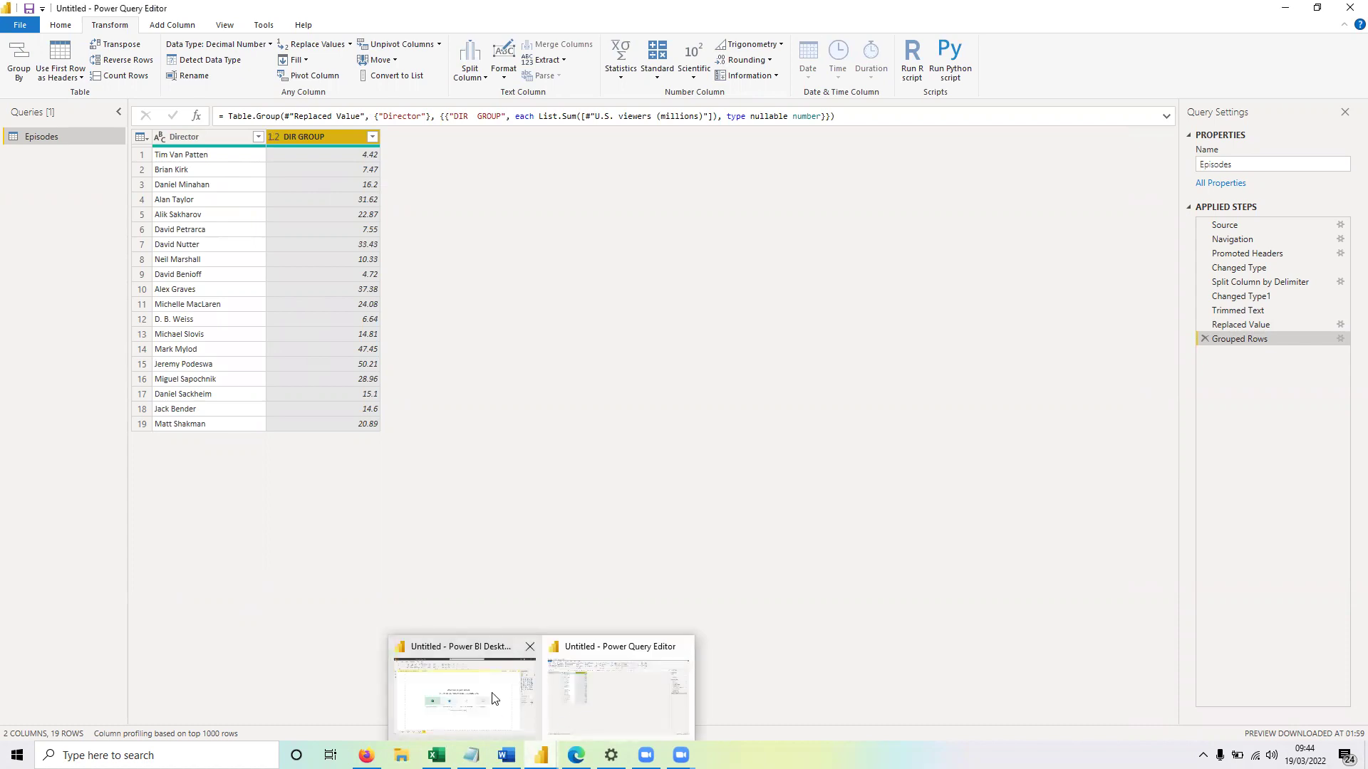
left_click(504, 734)
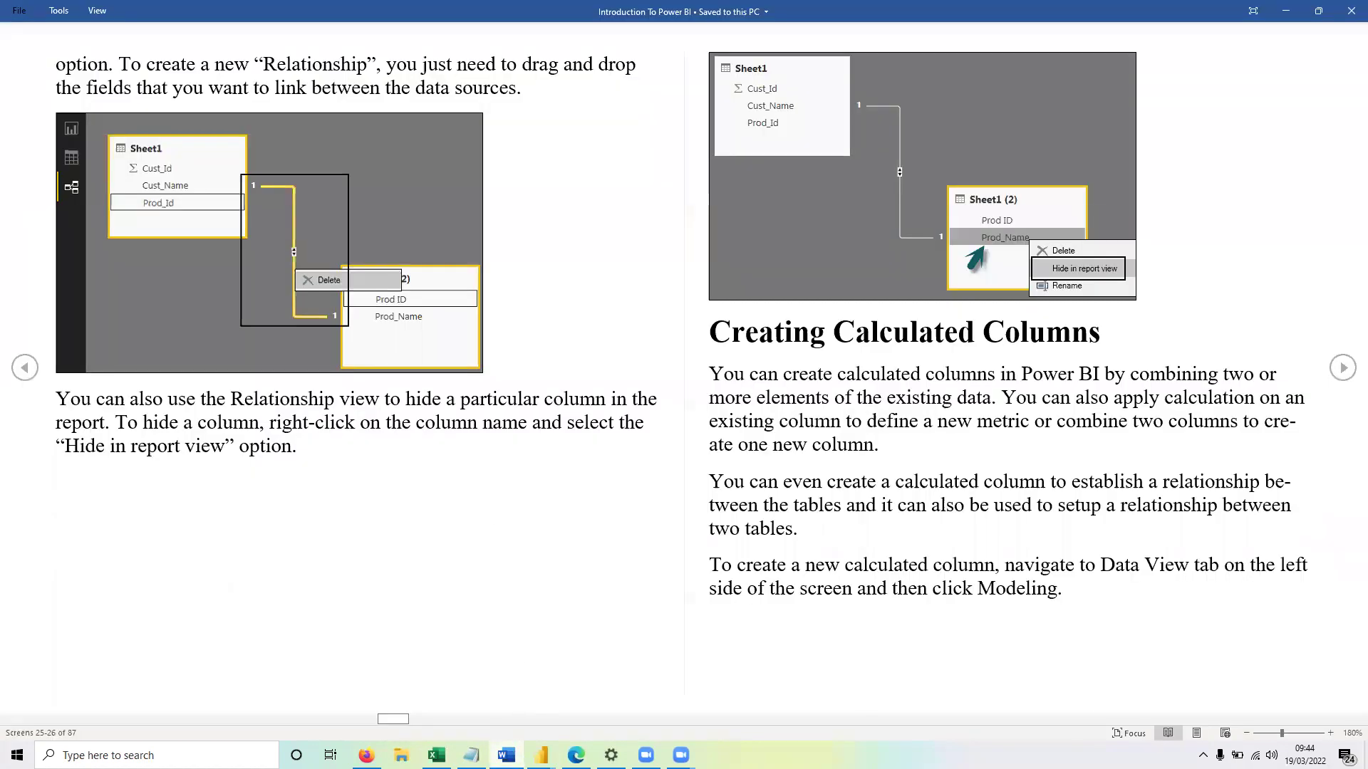
left_click(471, 755)
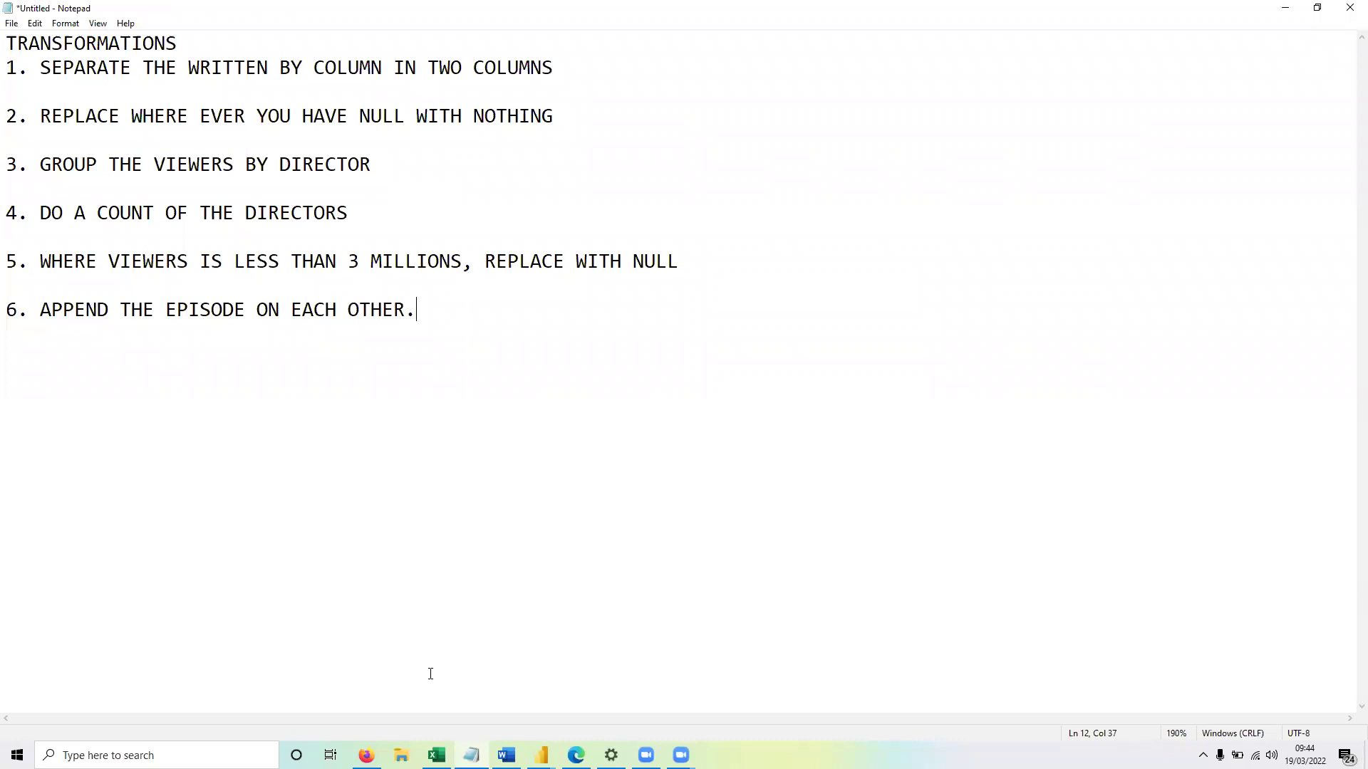
mouse_move(541, 754)
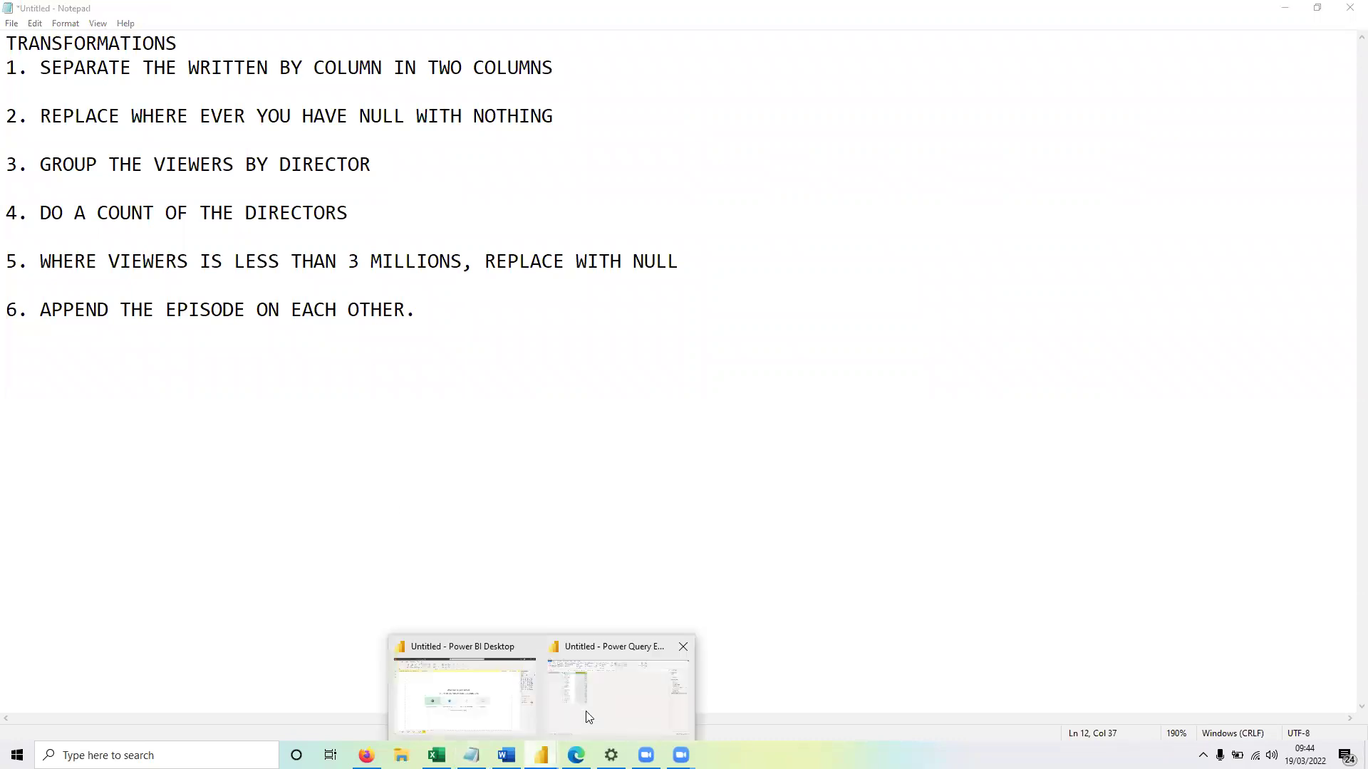
left_click(586, 711)
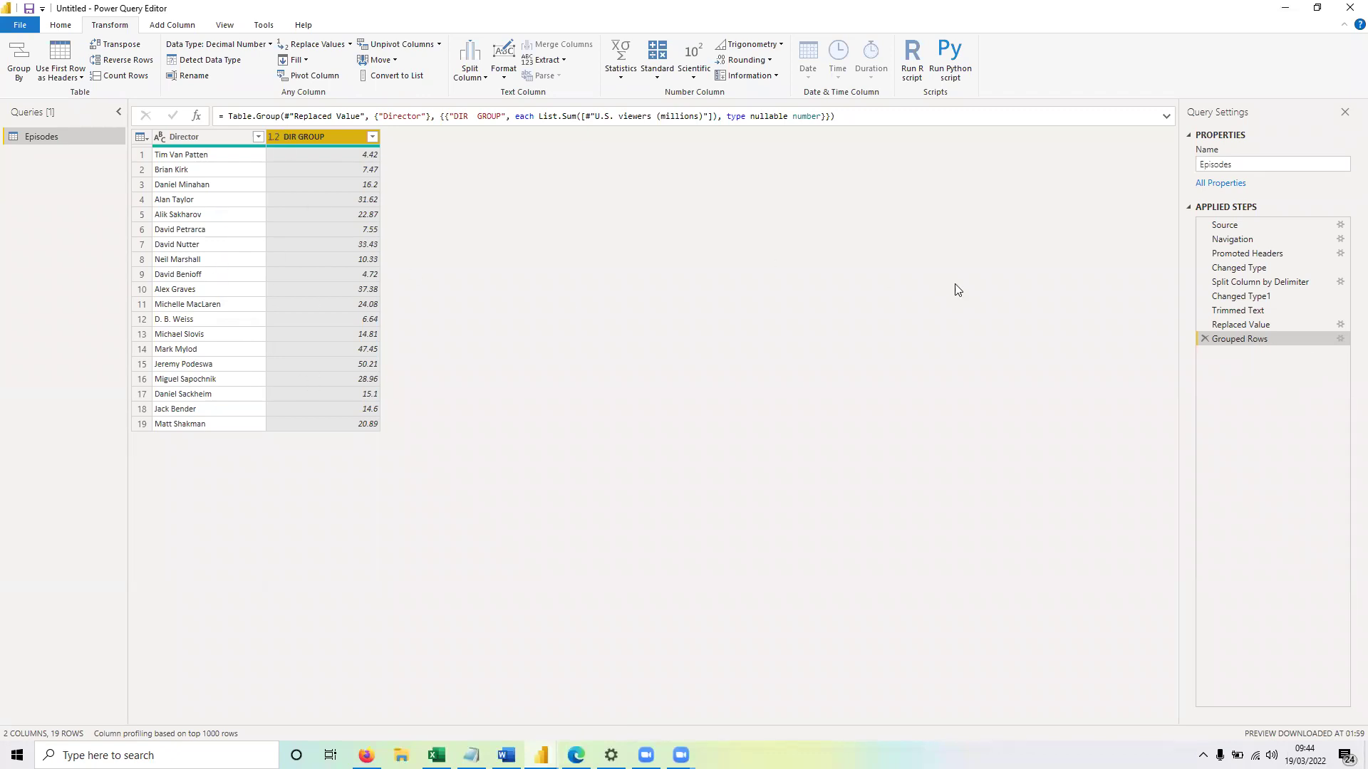
Duplicate the grouped Episodes query and rename the copy DIR.
right_click(34, 135)
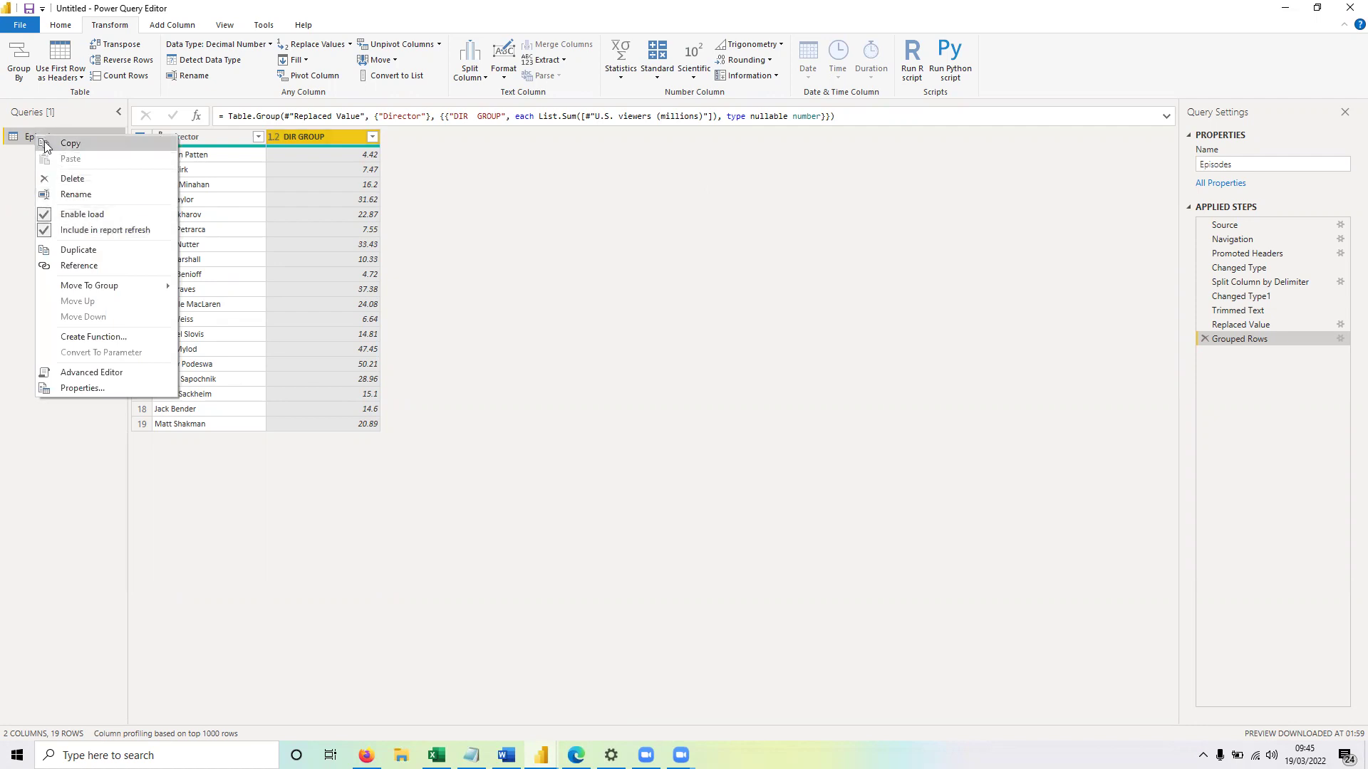
left_click(20, 137)
right_click(20, 136)
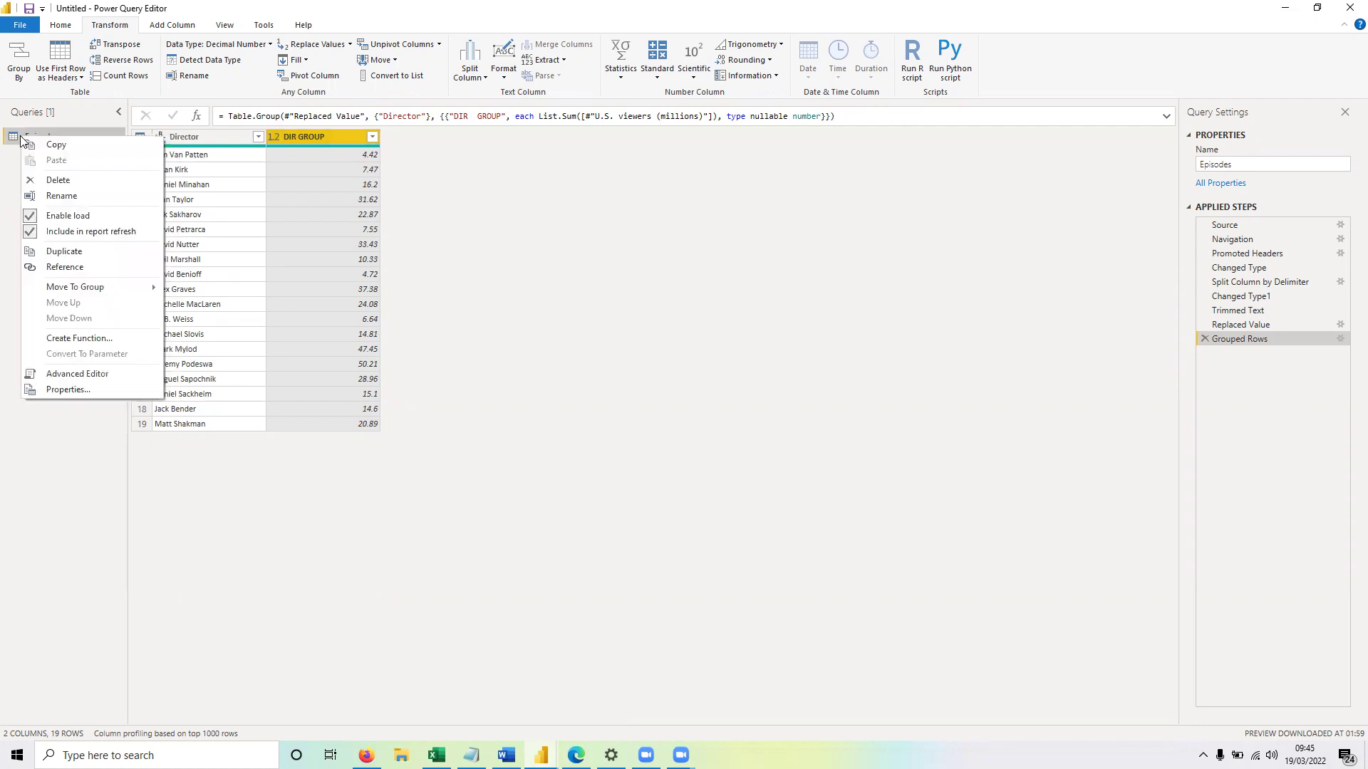
left_click(83, 252)
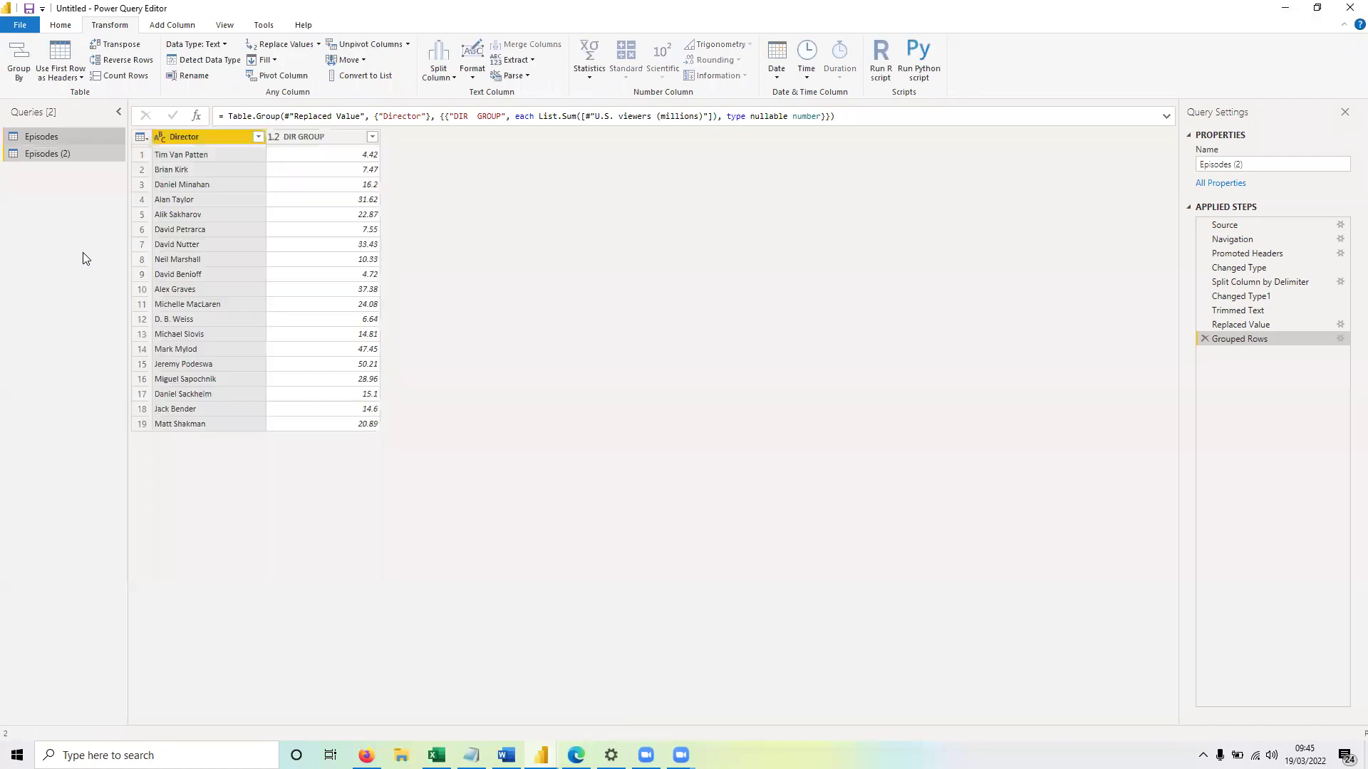
double_click(60, 158)
type("DIR")
key("Return")
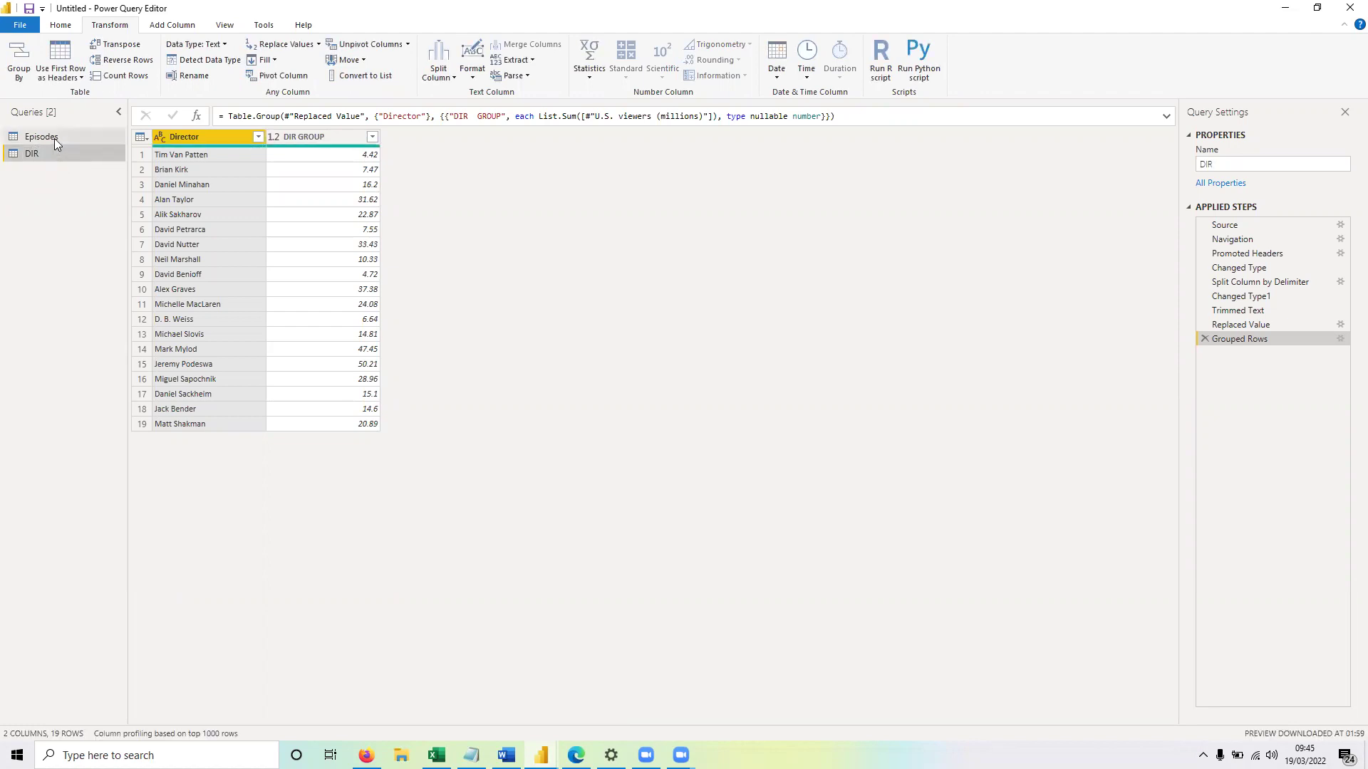
Remove the Grouped Rows step from the original Episodes query and display the DIR query.
left_click(54, 138)
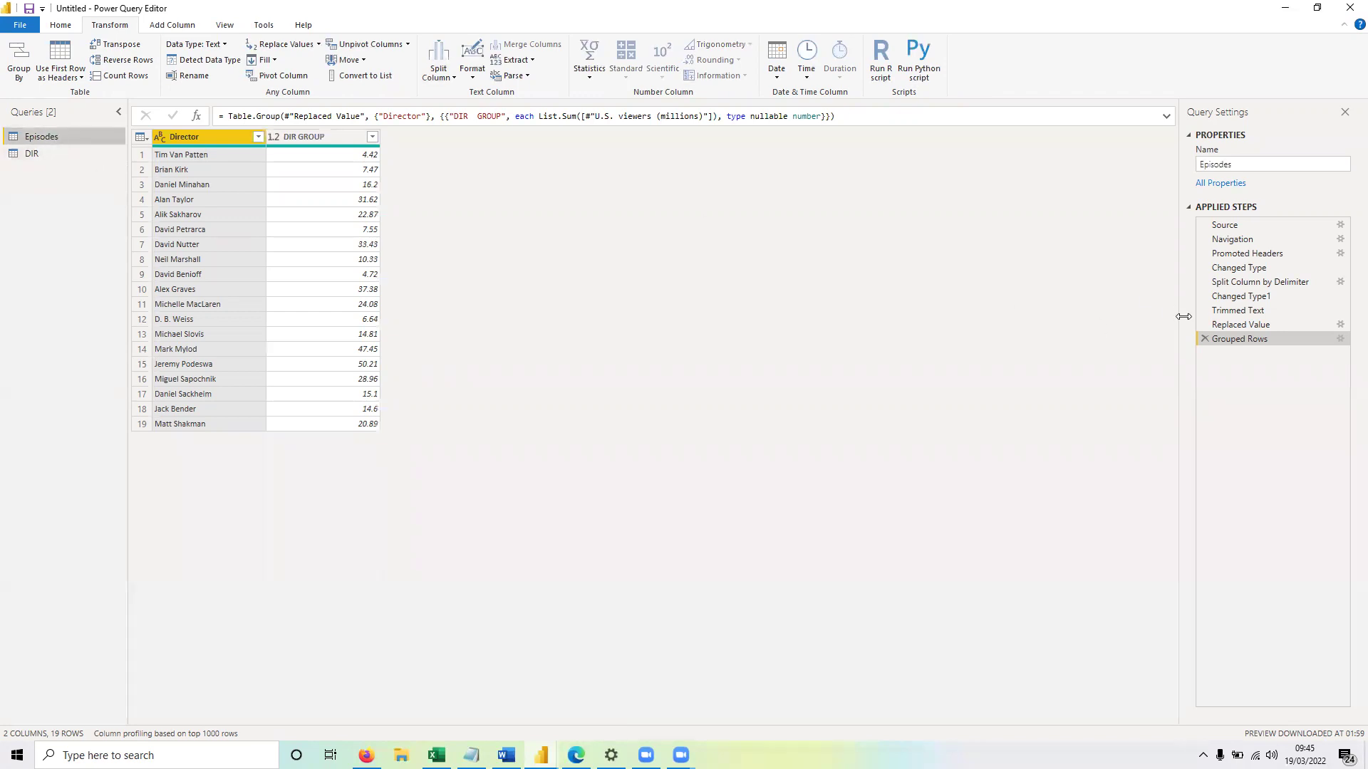
left_click(1203, 338)
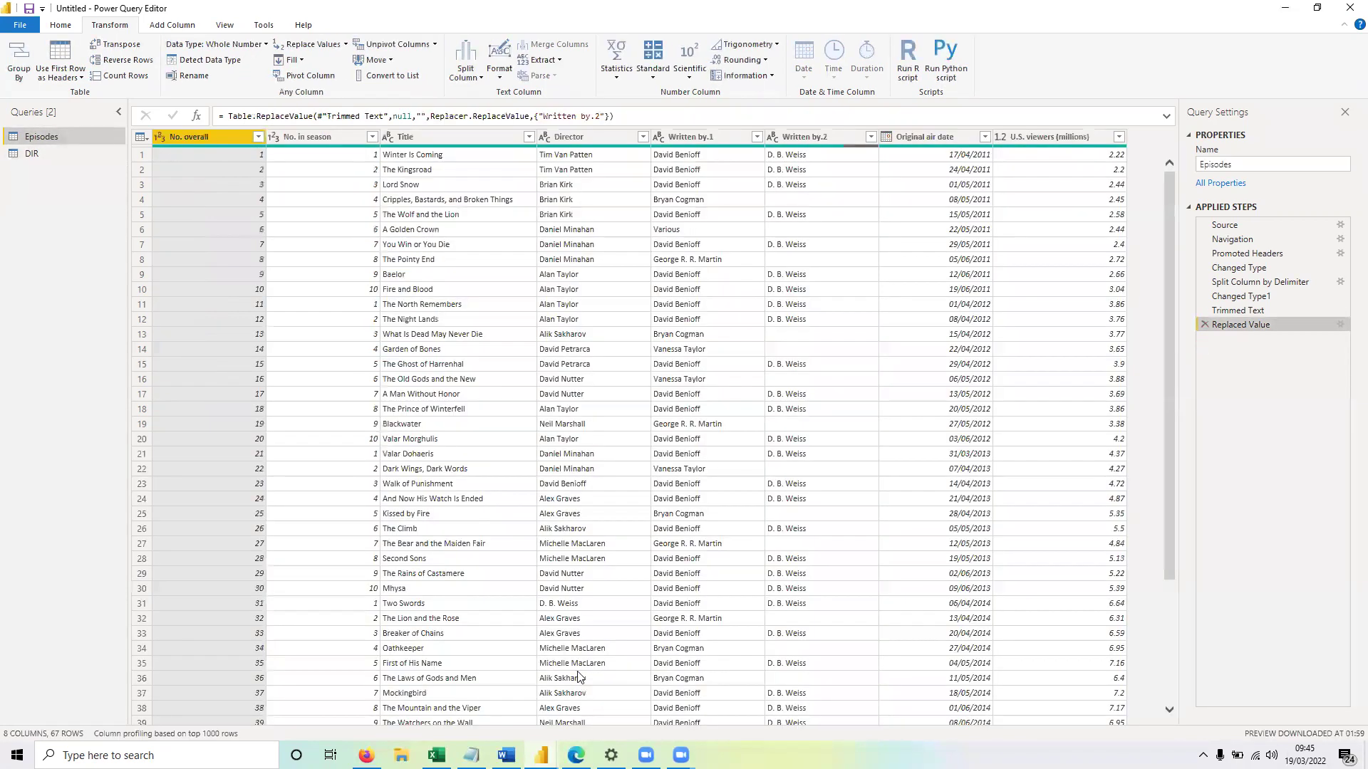
left_click(29, 155)
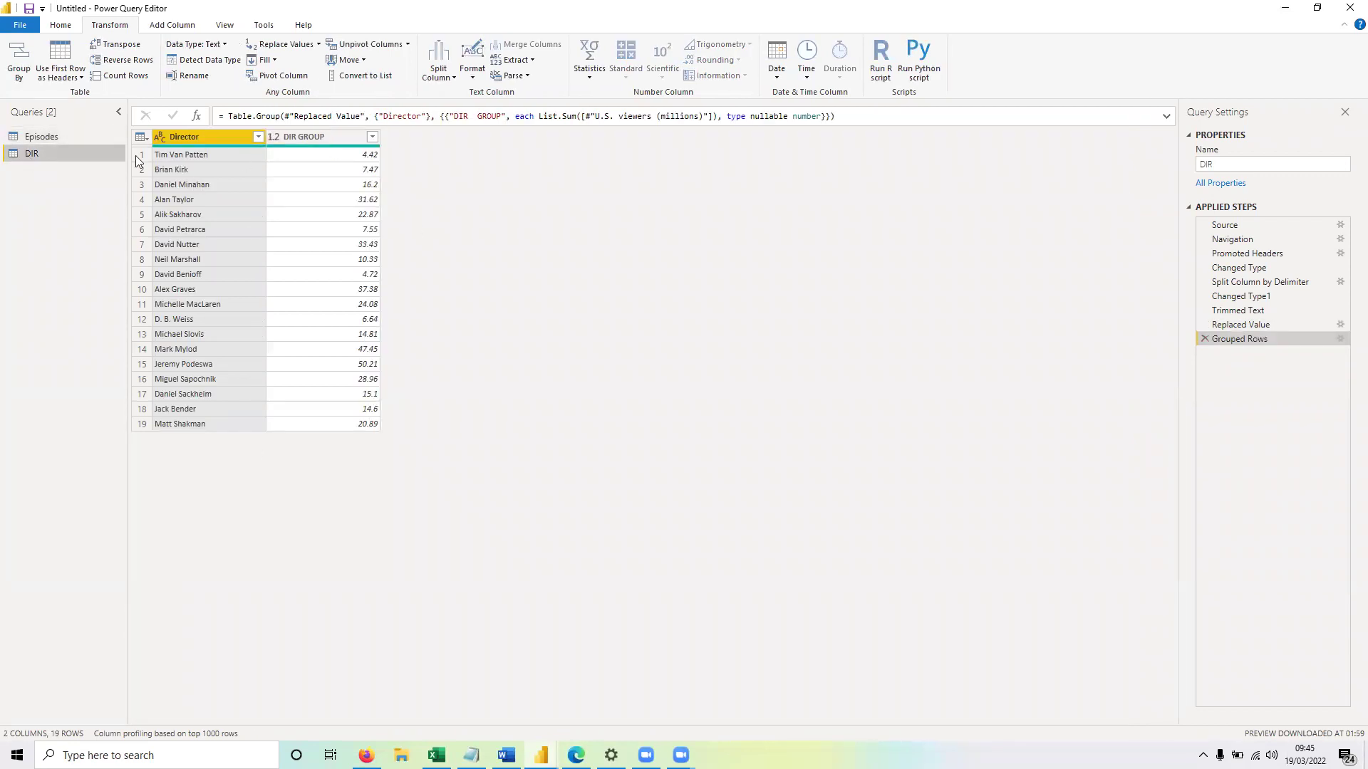
Group the Episodes query by Director with a Count Rows column named COUNT.
left_click(77, 135)
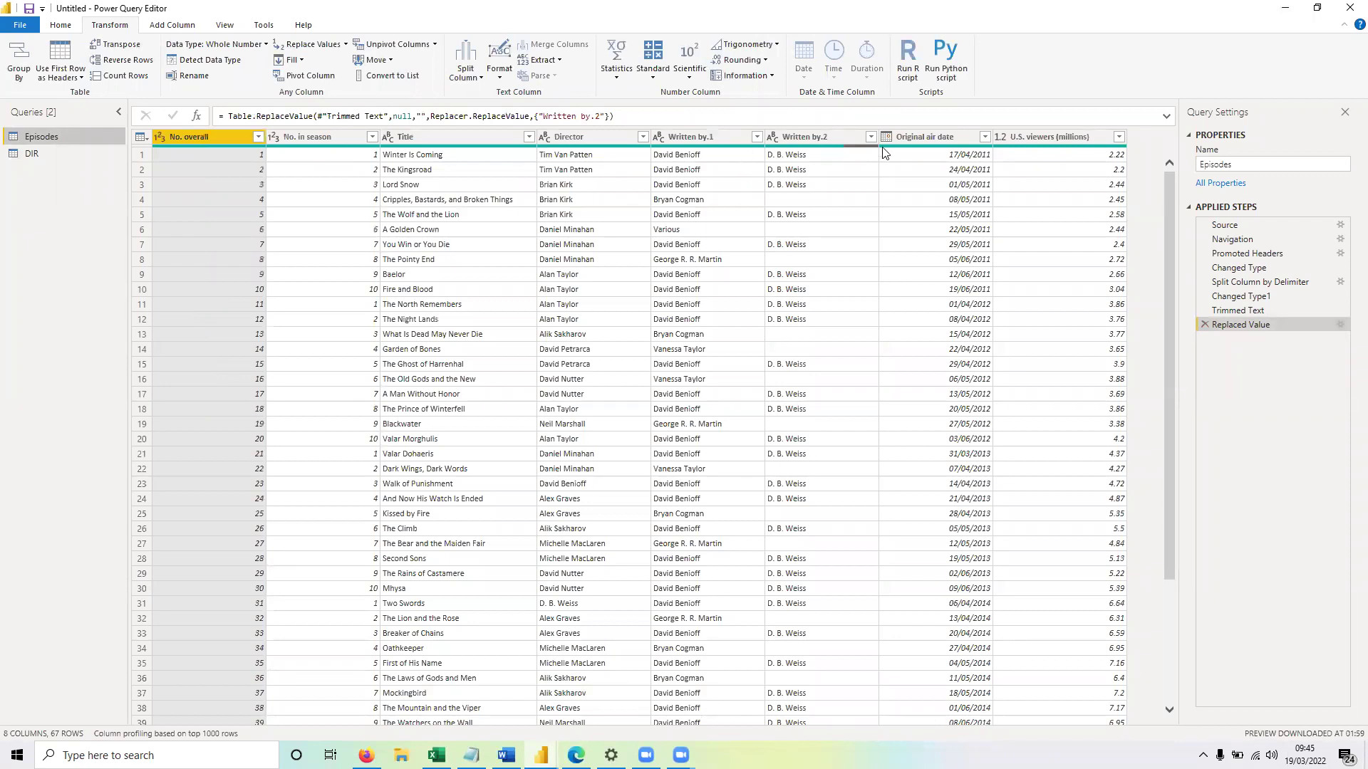
left_click(579, 135)
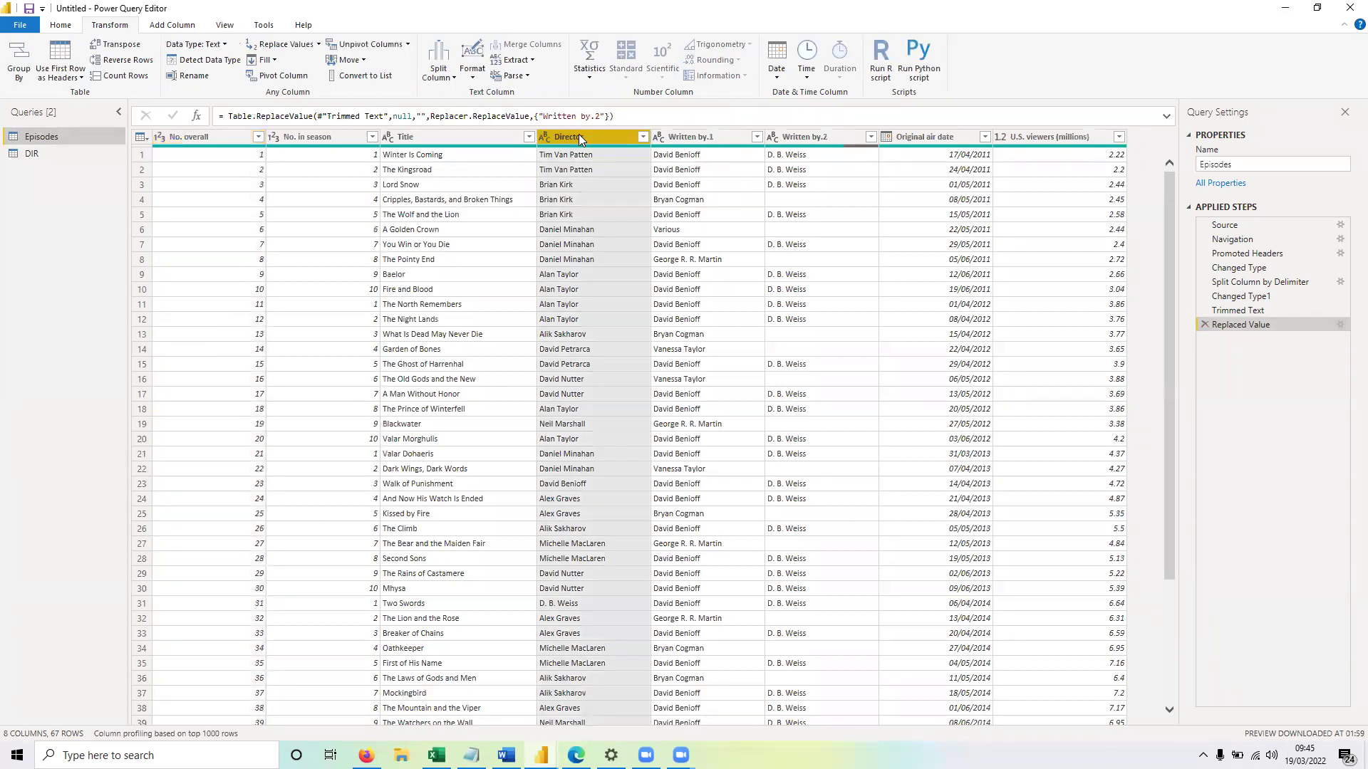
right_click(578, 134)
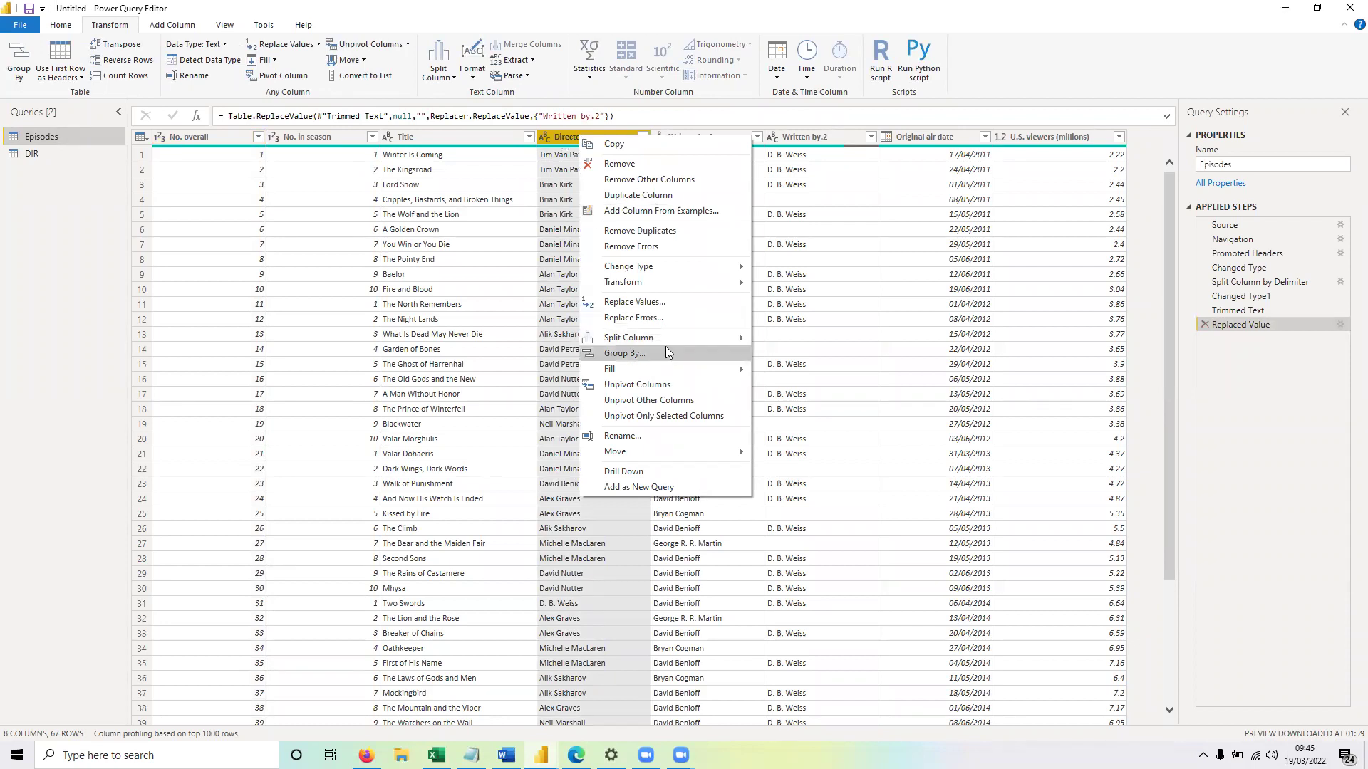
left_click(684, 354)
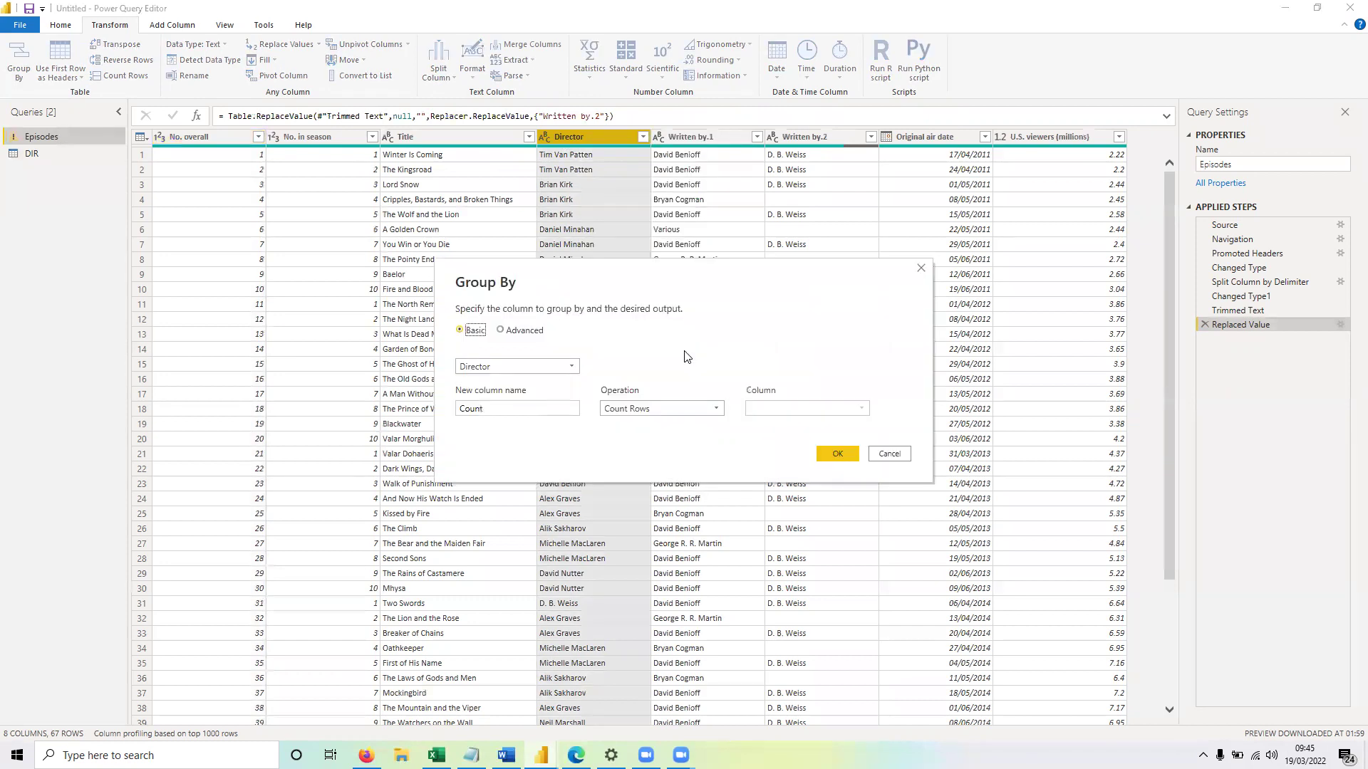
left_click_drag(521, 408, 425, 411)
type("COUNT")
left_click(653, 410)
left_click(715, 382)
left_click(835, 453)
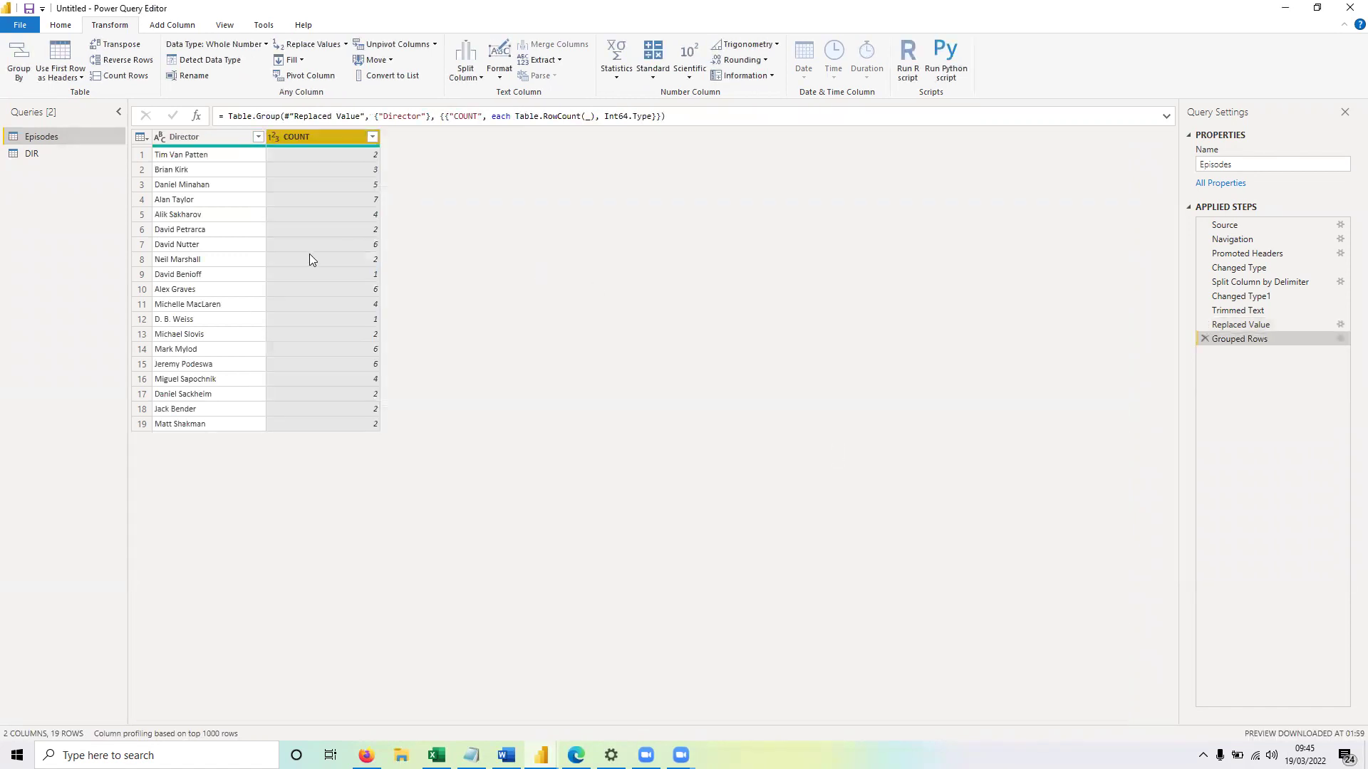
left_click(195, 156)
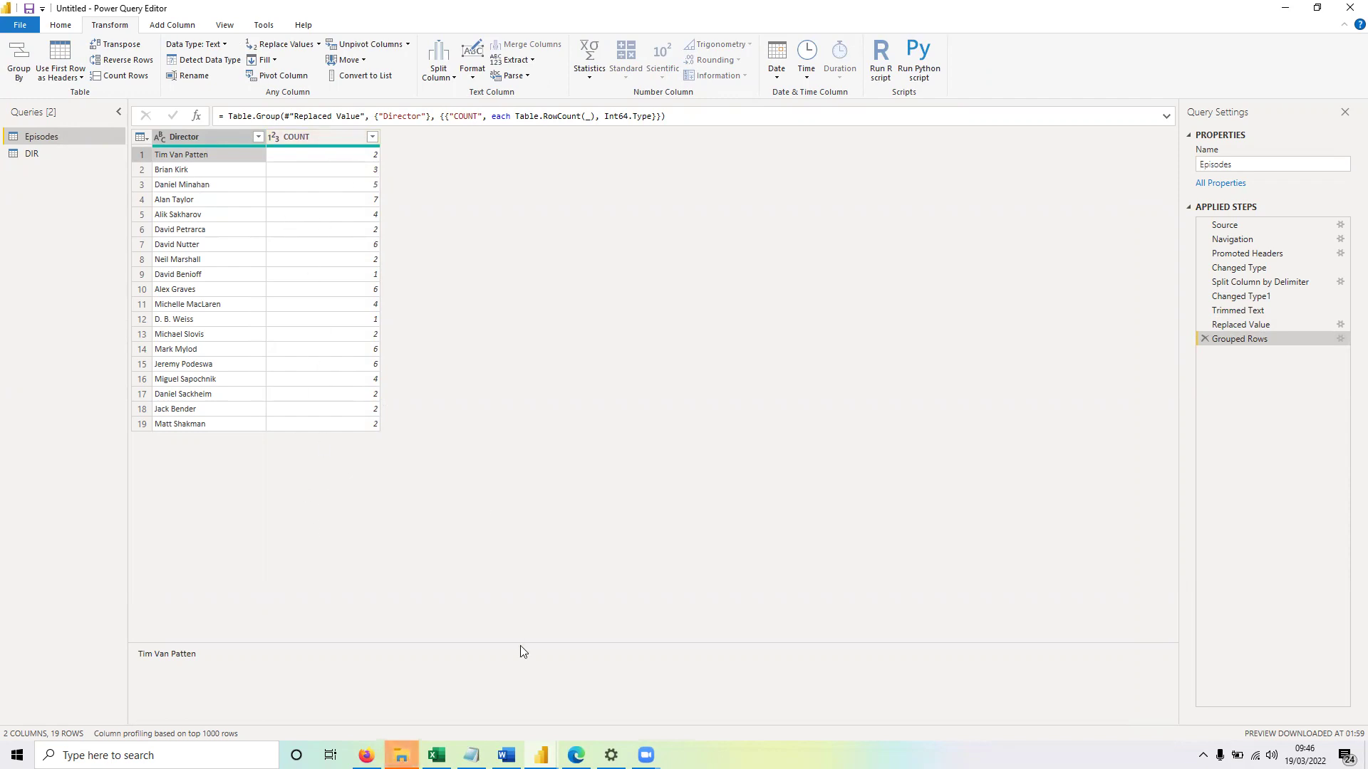
Check the transformations list in Notepad for the next task and return to Power Query Editor.
left_click(471, 755)
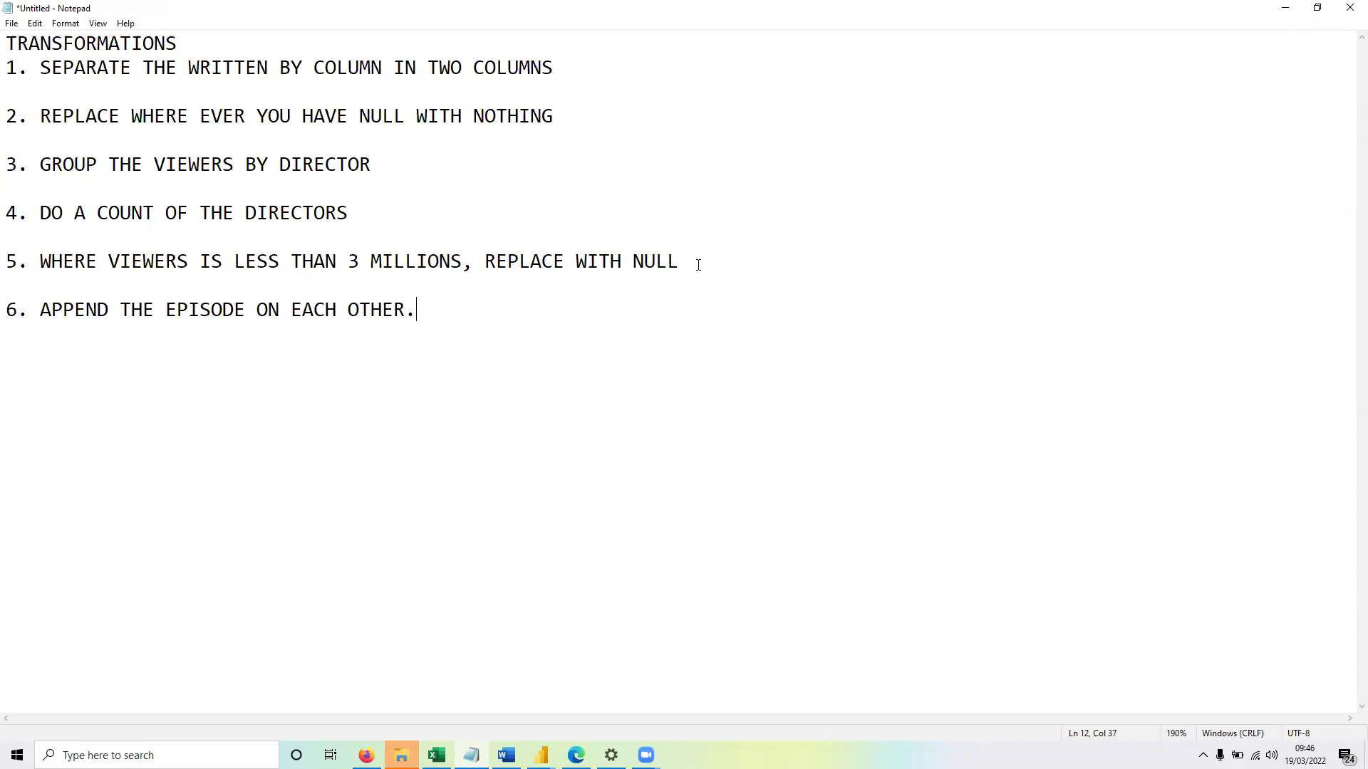
left_click(541, 755)
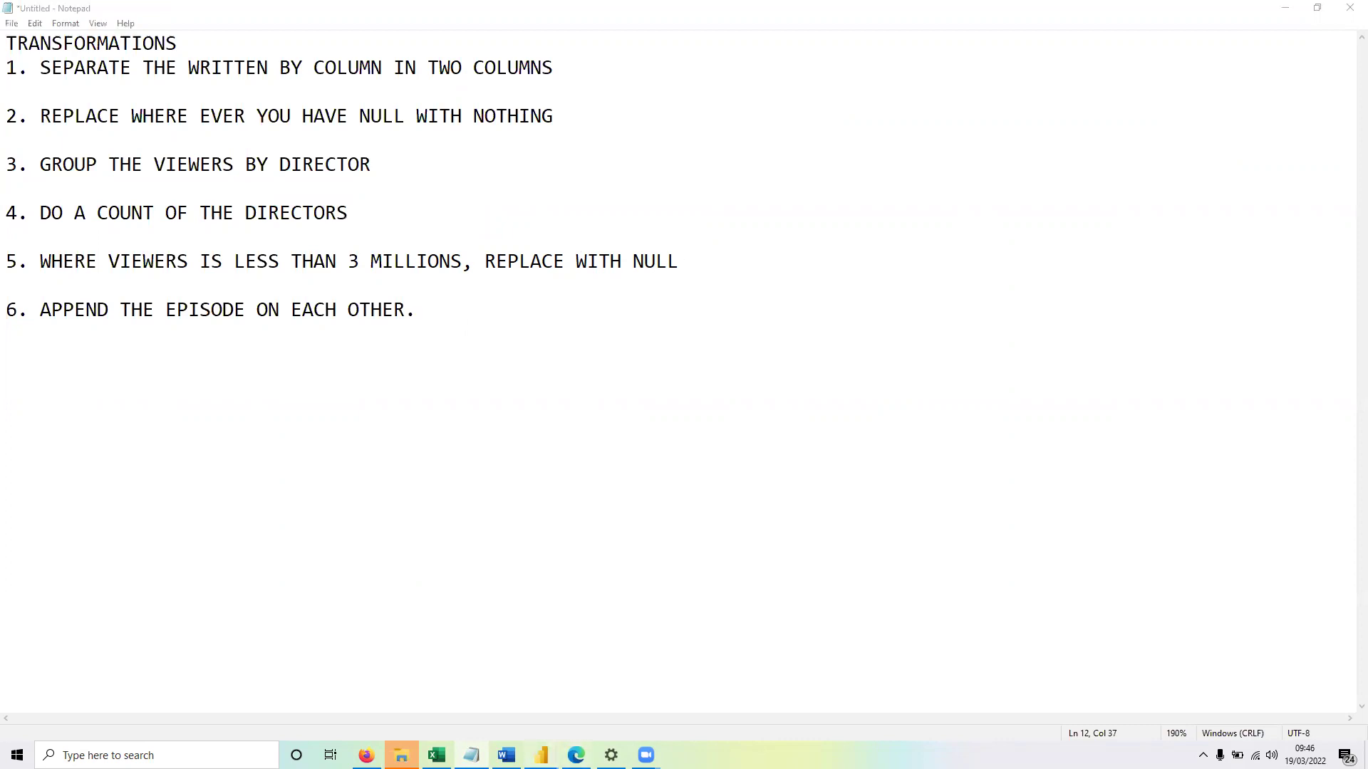
left_click(586, 688)
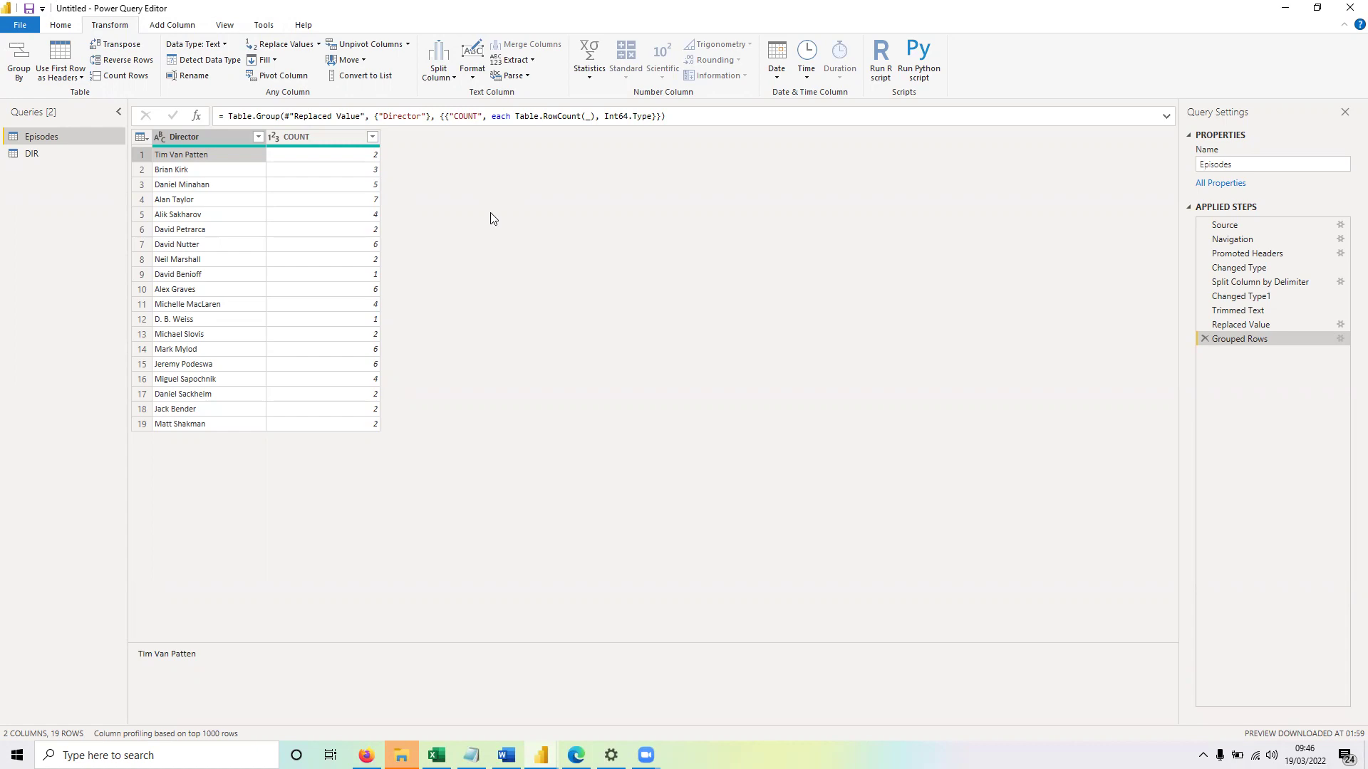
Duplicate the grouped Episodes query and rename the copy COUNT.
left_click(55, 152)
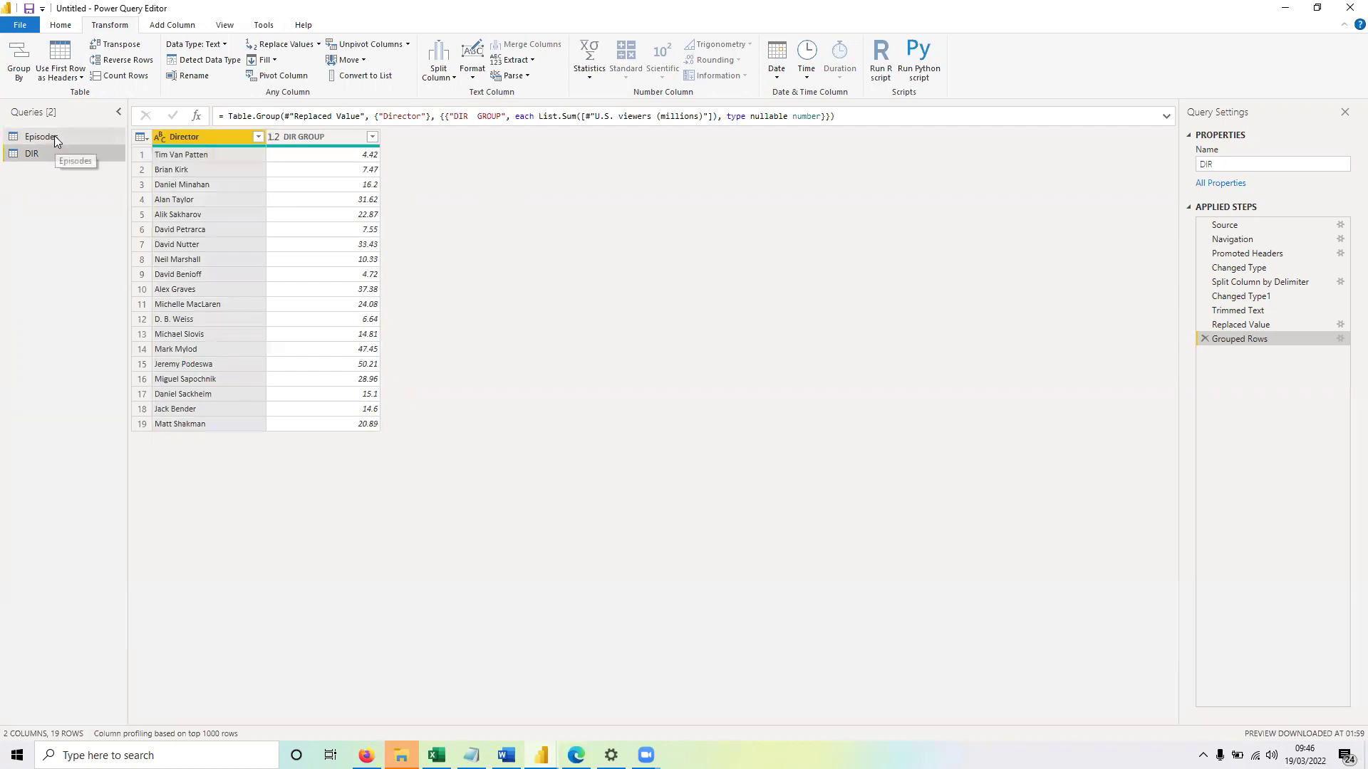
left_click(55, 136)
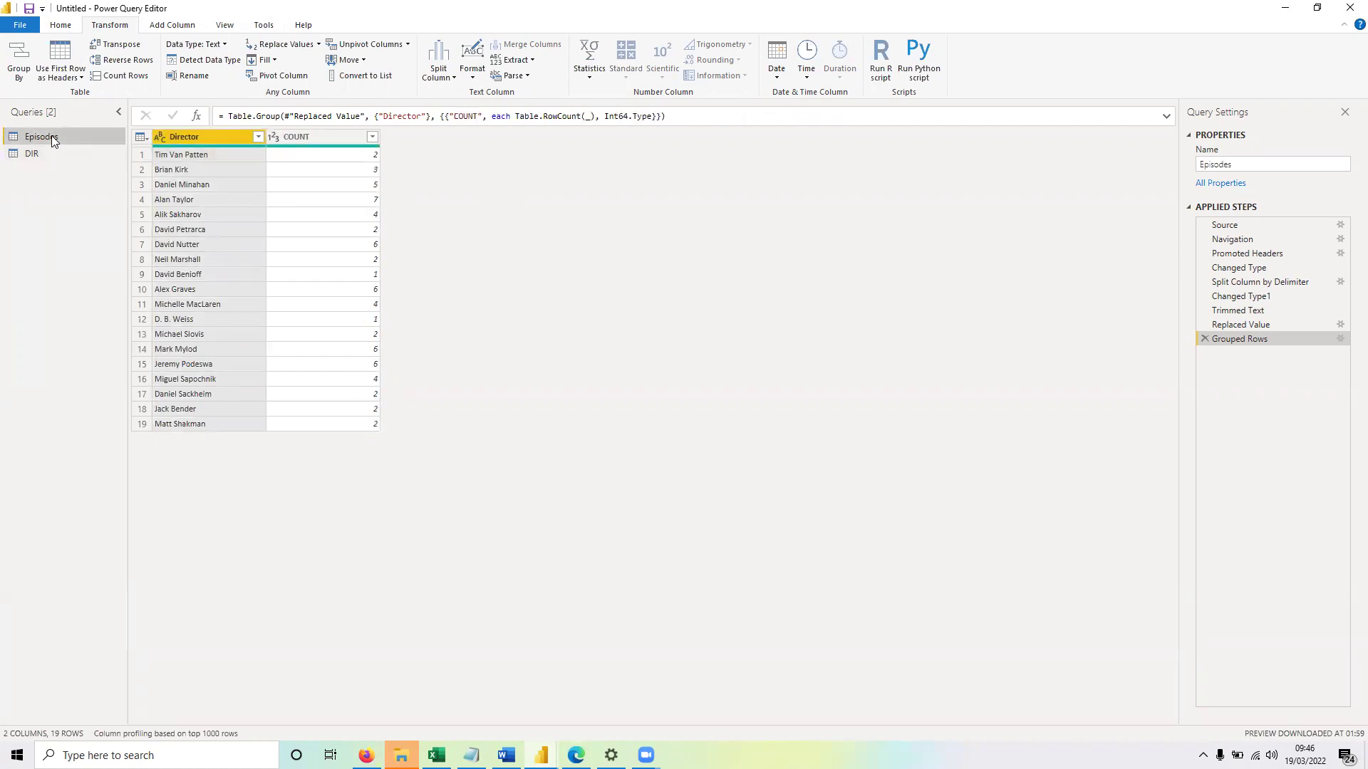
right_click(52, 136)
left_click(119, 249)
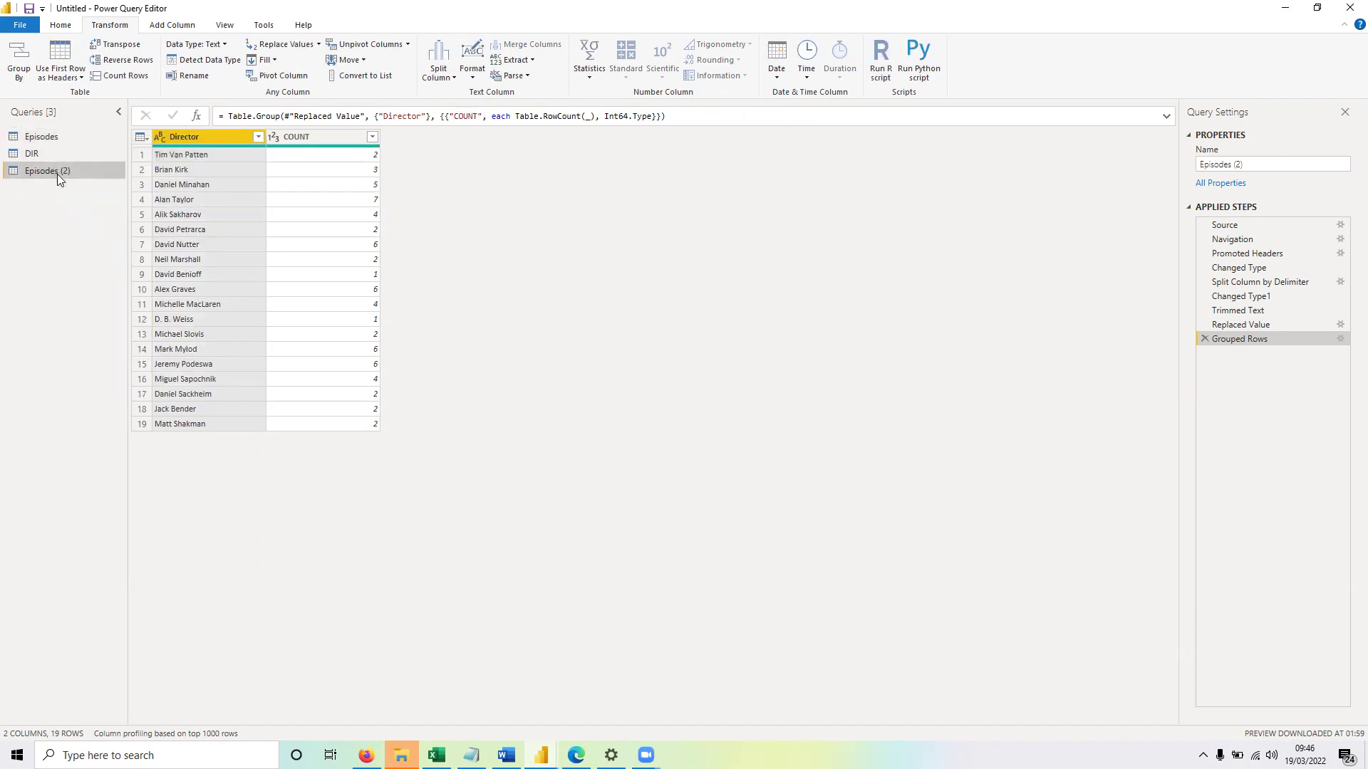
double_click(57, 174)
type("COUNT")
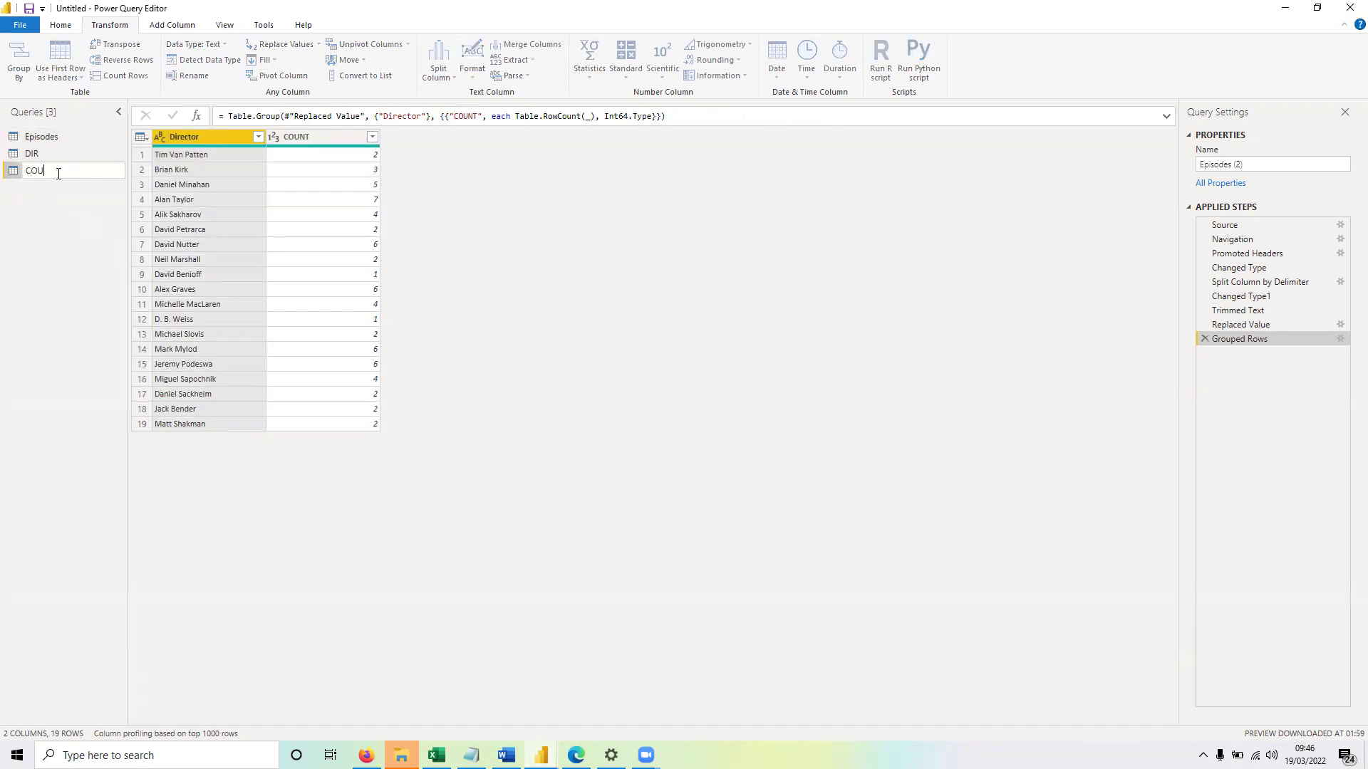
key("Return")
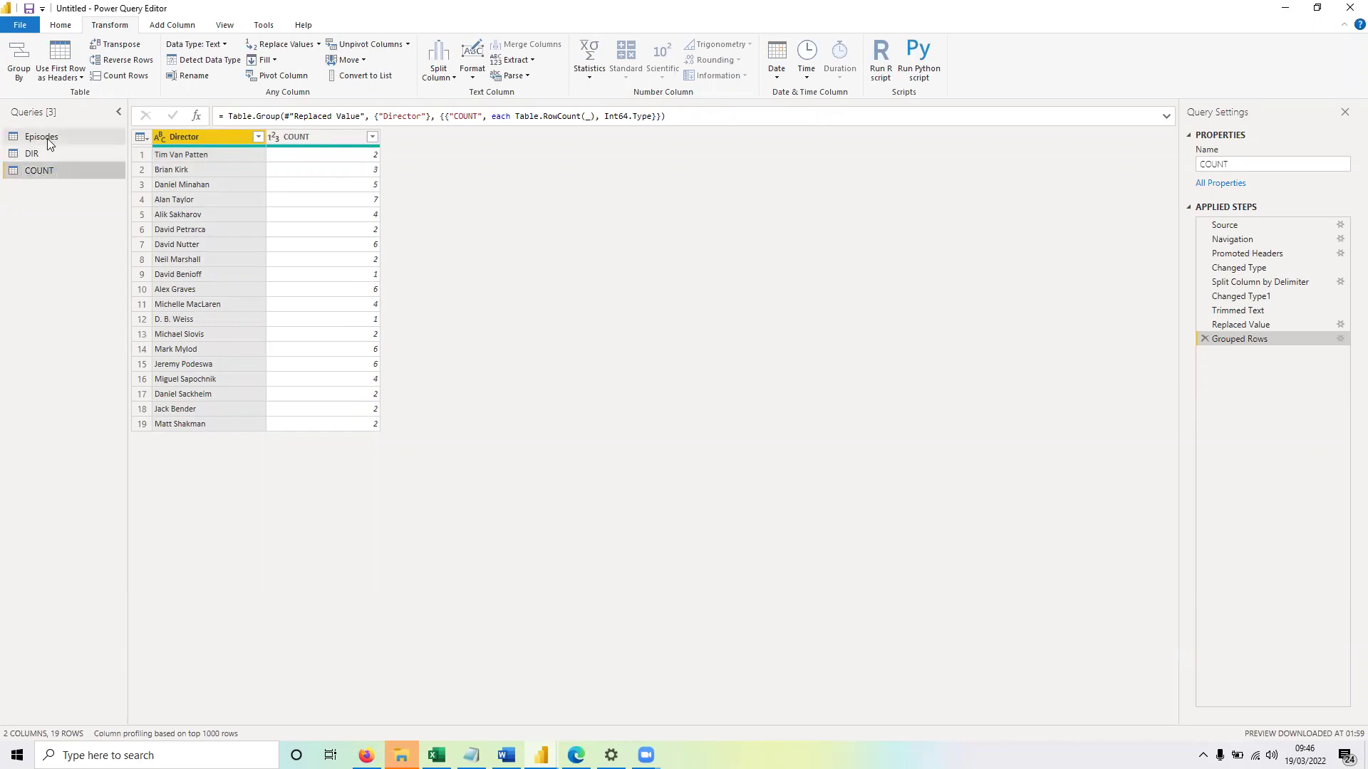
Remove the Grouped Rows step from the original Episodes query and select the U.S. viewers (millions) column.
left_click(47, 138)
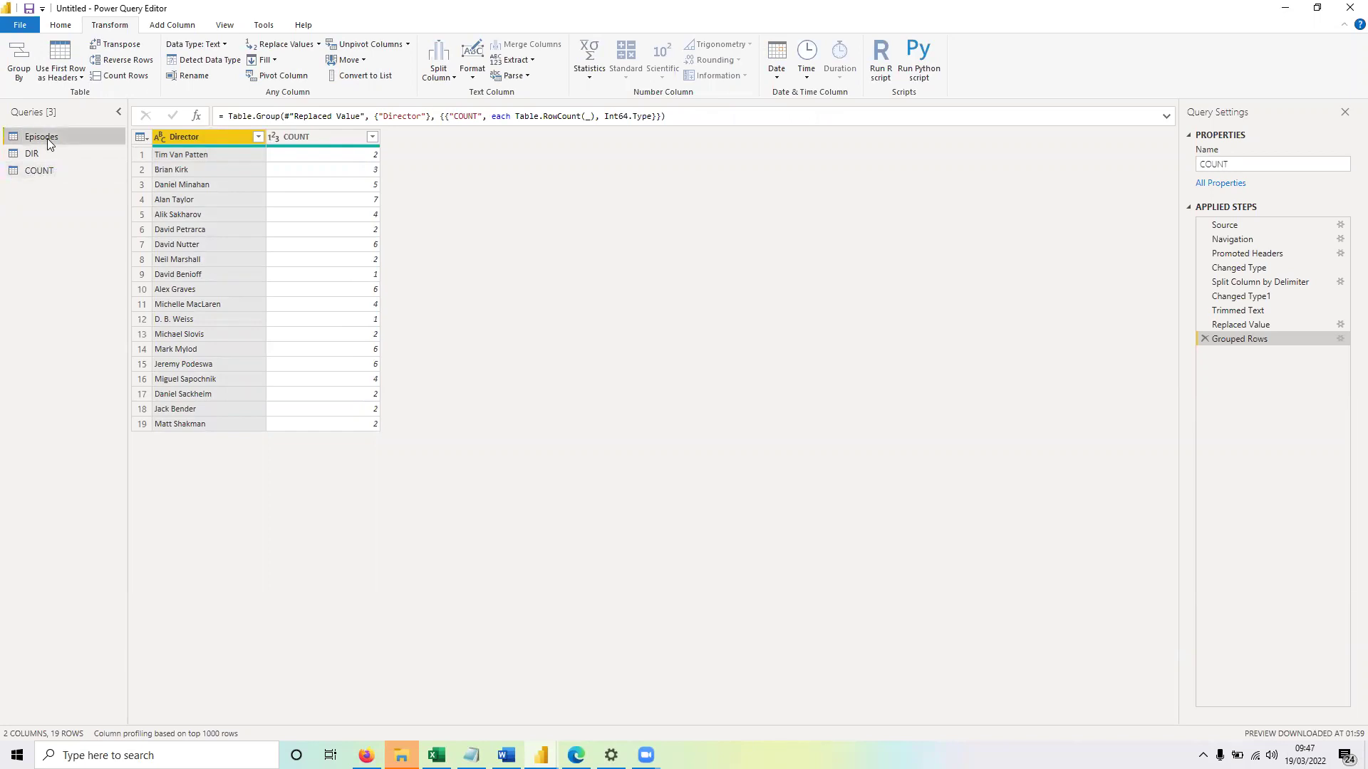
left_click(1204, 339)
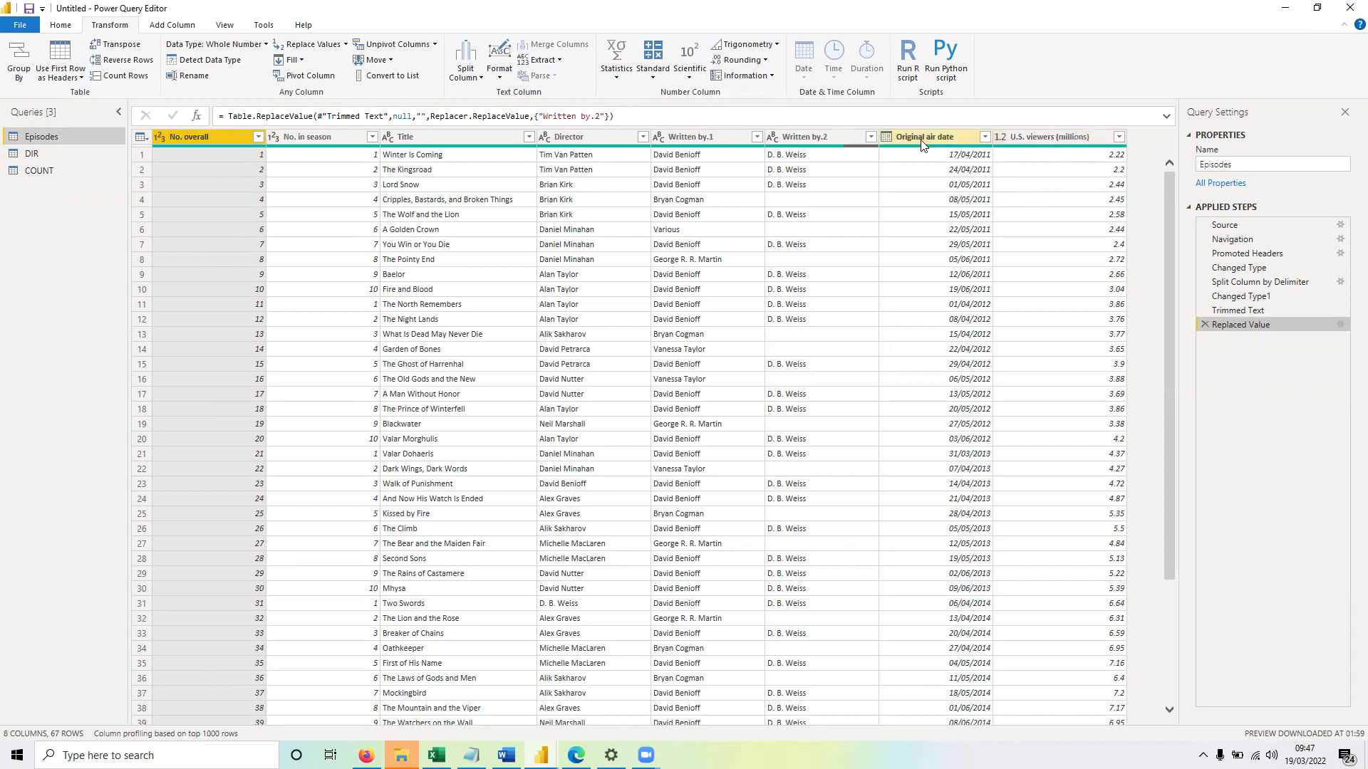
left_click(1053, 133)
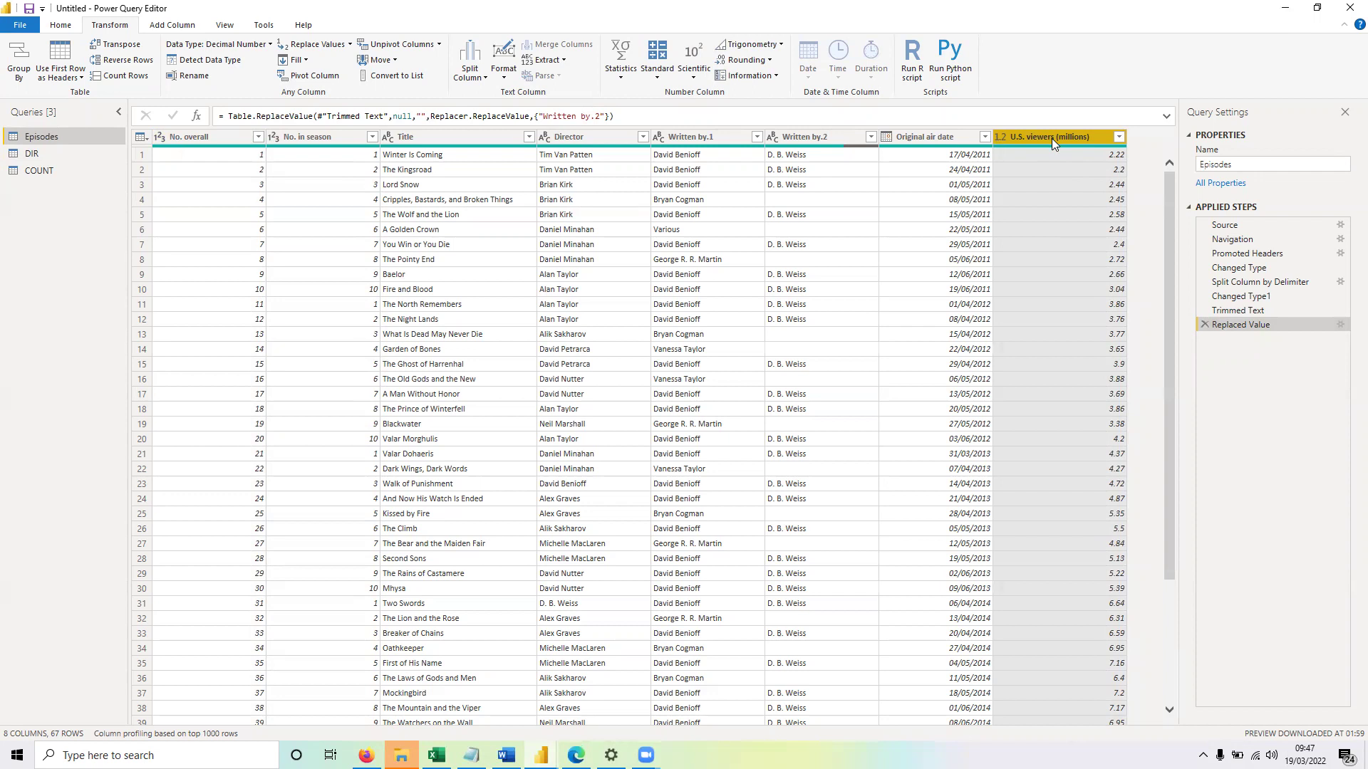
Start a conditional column on the Episodes query with U.S. viewers (millions) and the operator is less than.
left_click(173, 26)
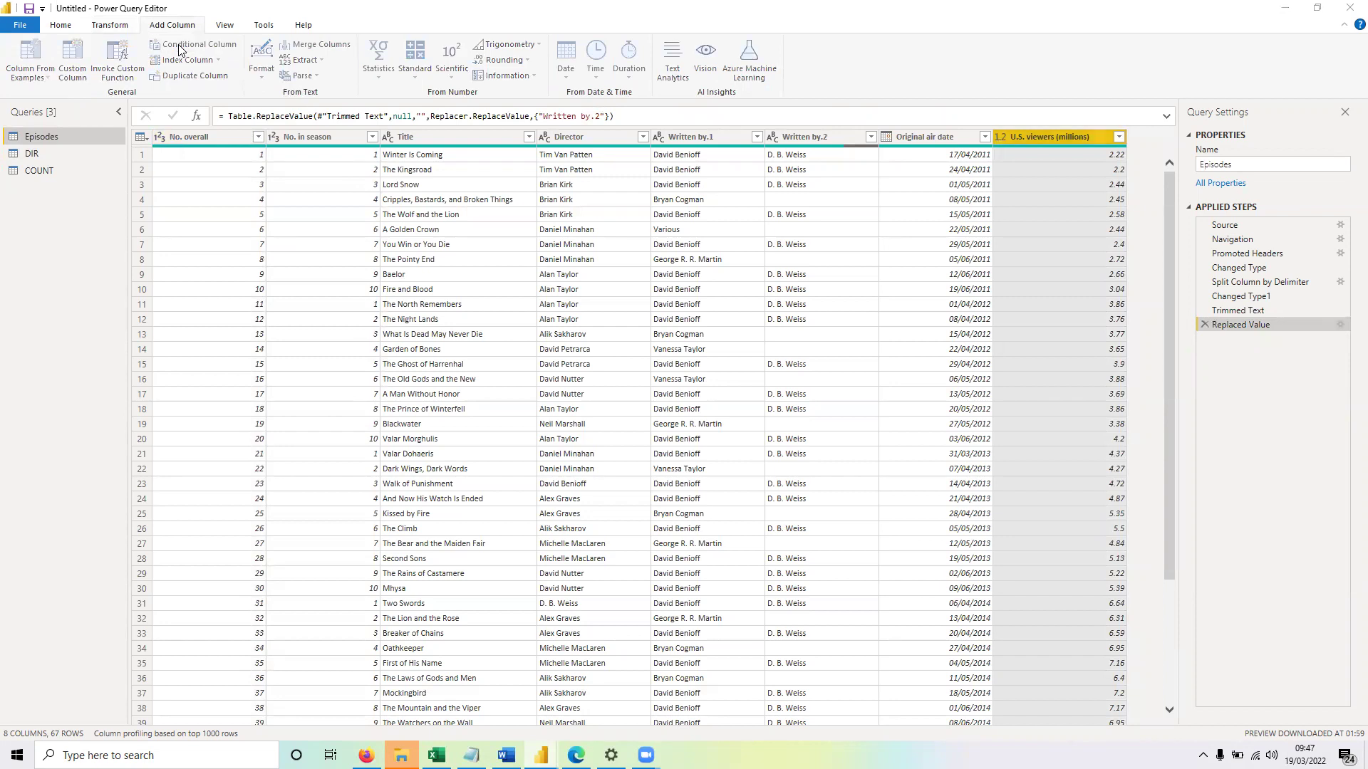
left_click(181, 47)
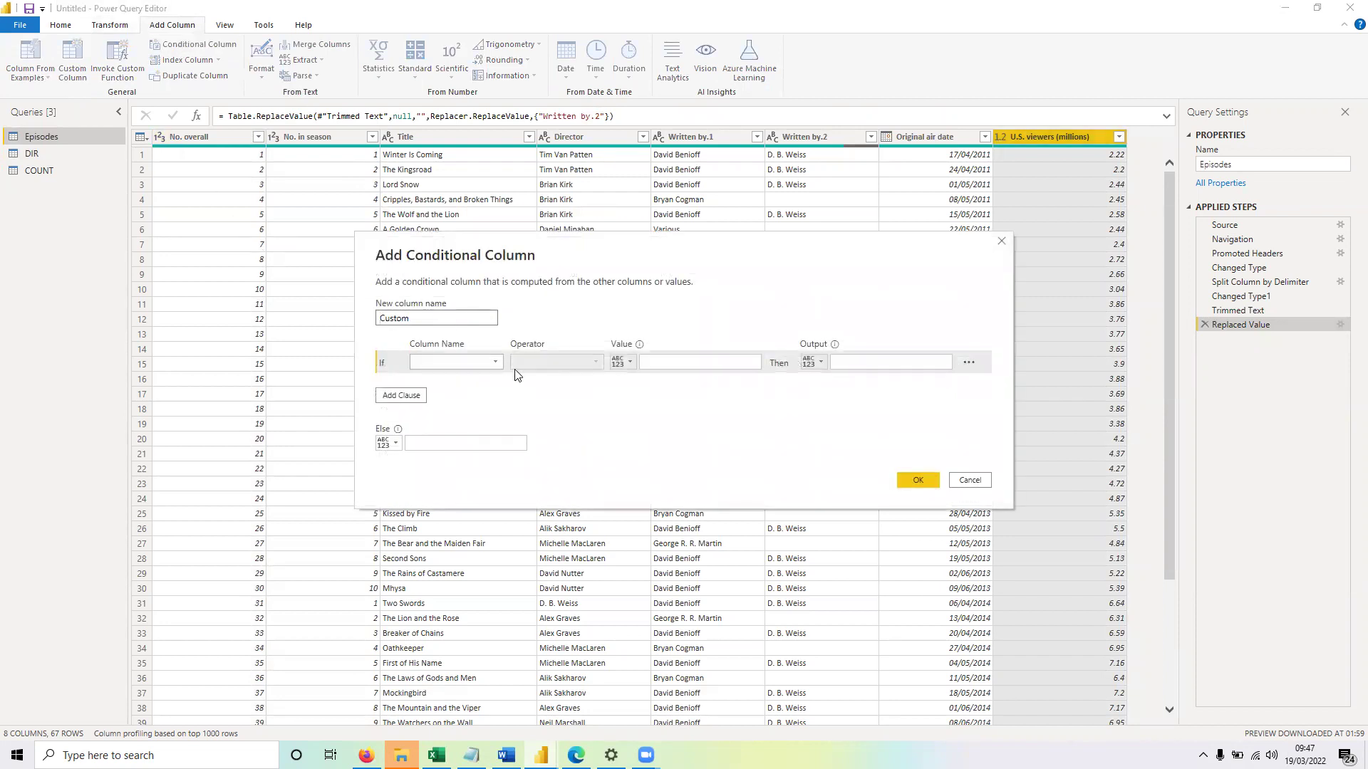
left_click(495, 367)
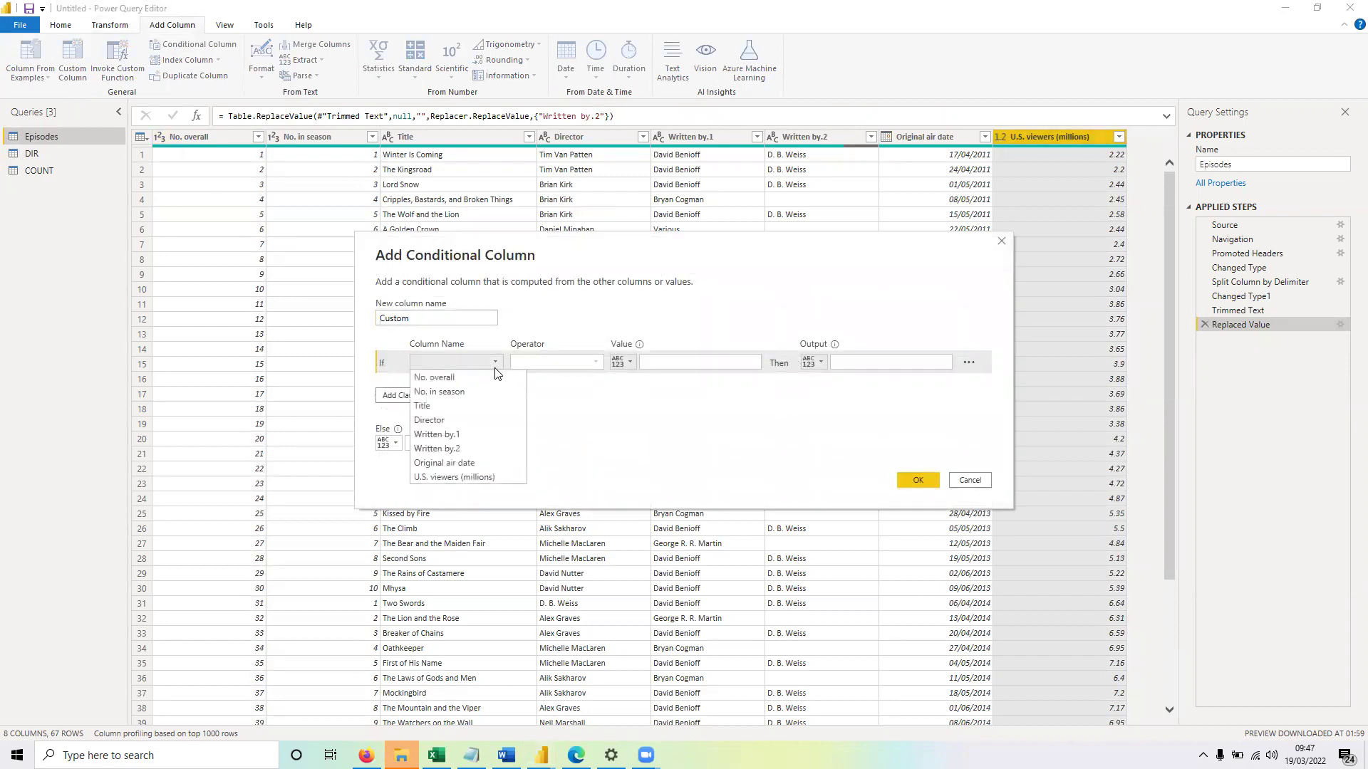
left_click(479, 477)
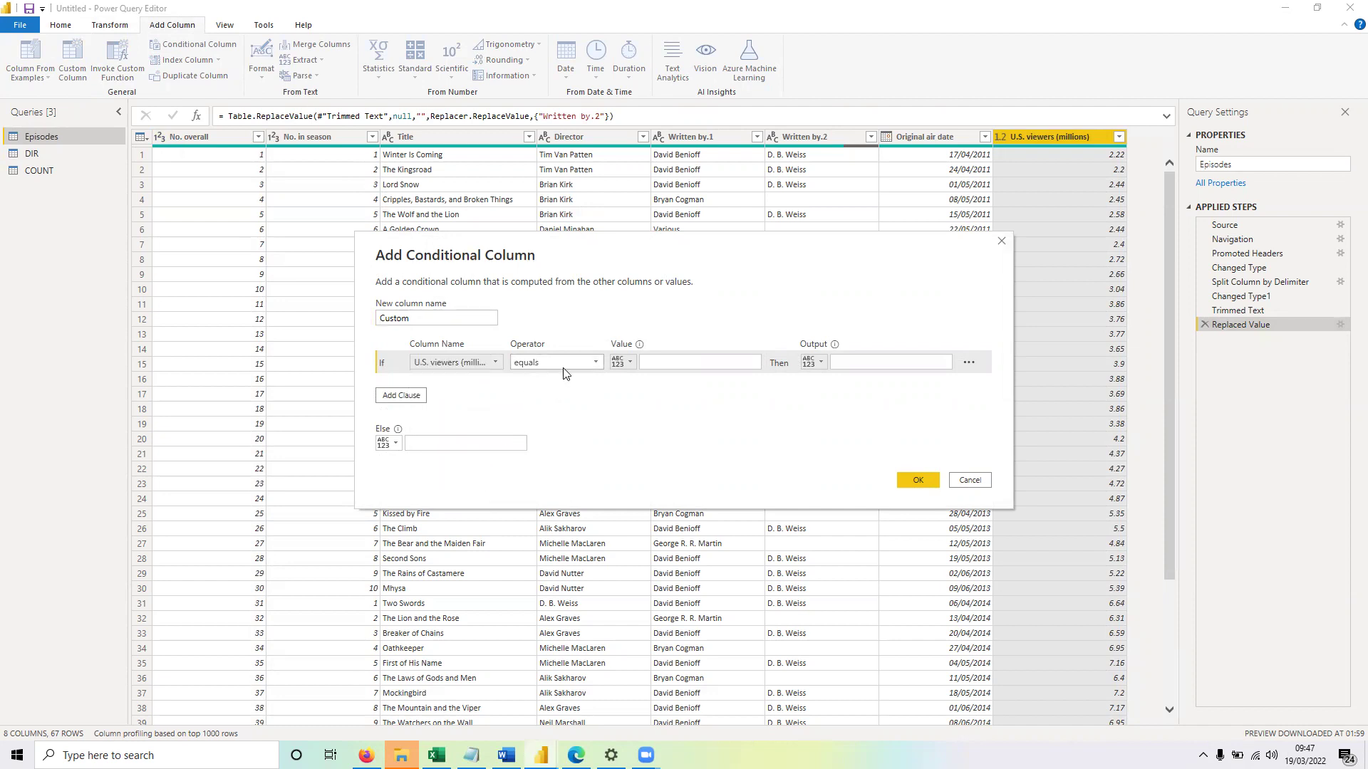
left_click(563, 366)
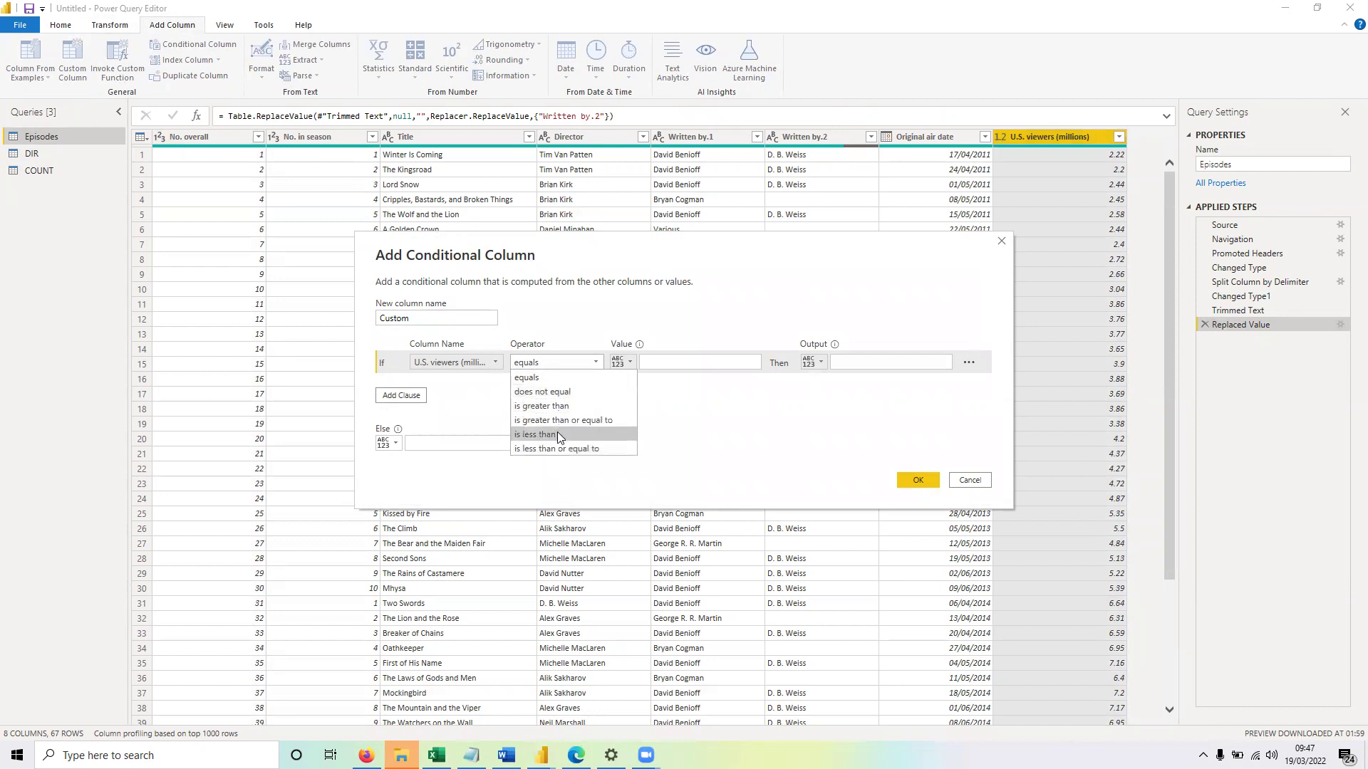
left_click(557, 434)
Review the viewers threshold and replacement in the Notepad transformations list and return to the conditional column dialog.
left_click(471, 756)
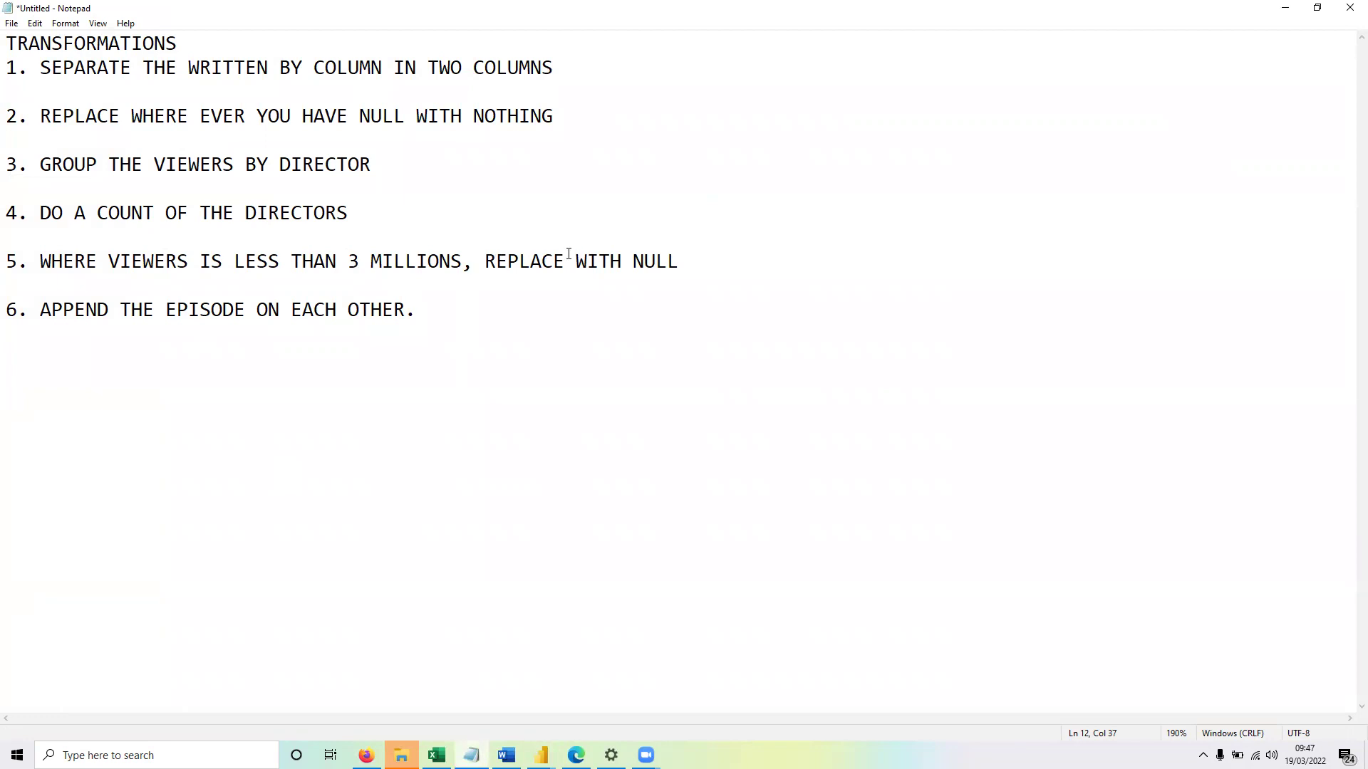
left_click(542, 755)
left_click(614, 705)
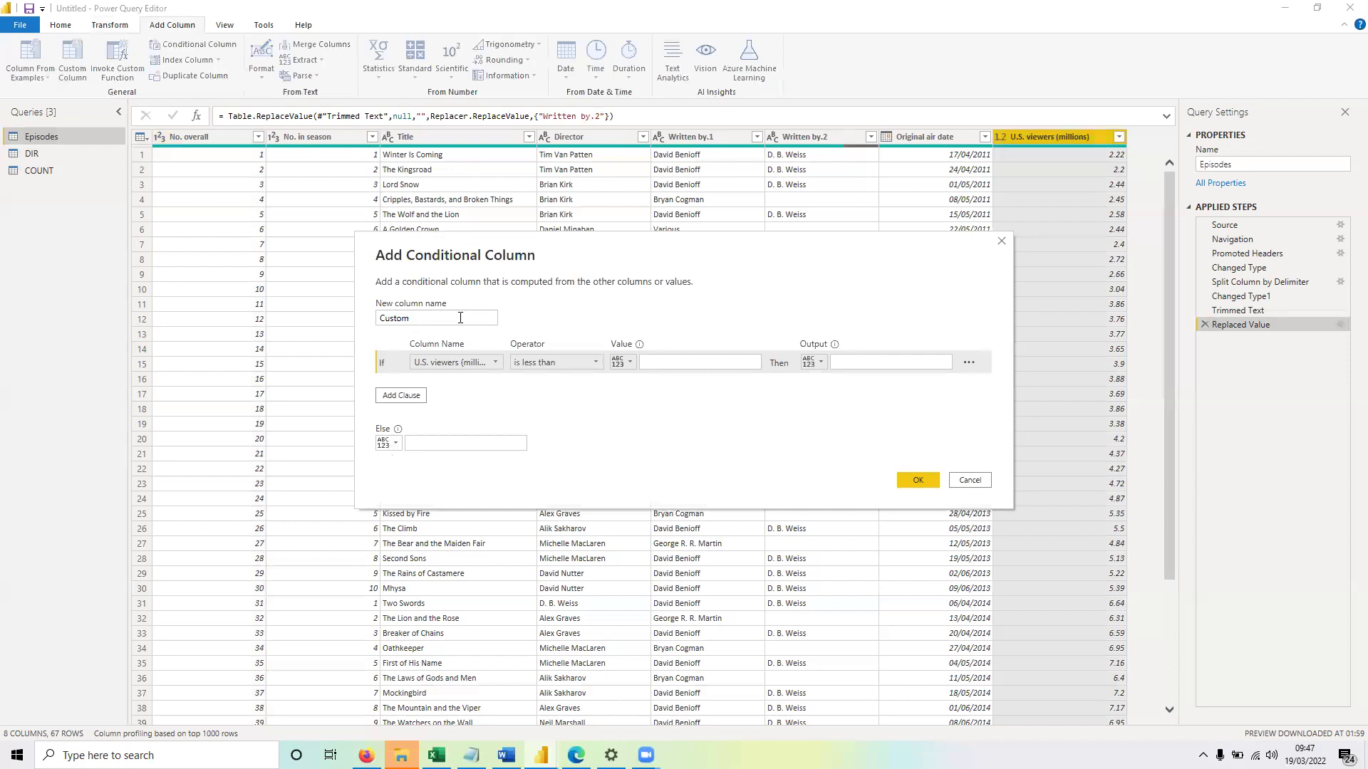
Set the condition's value to 3 and its output to NULL, and add the conditional column.
left_click(682, 364)
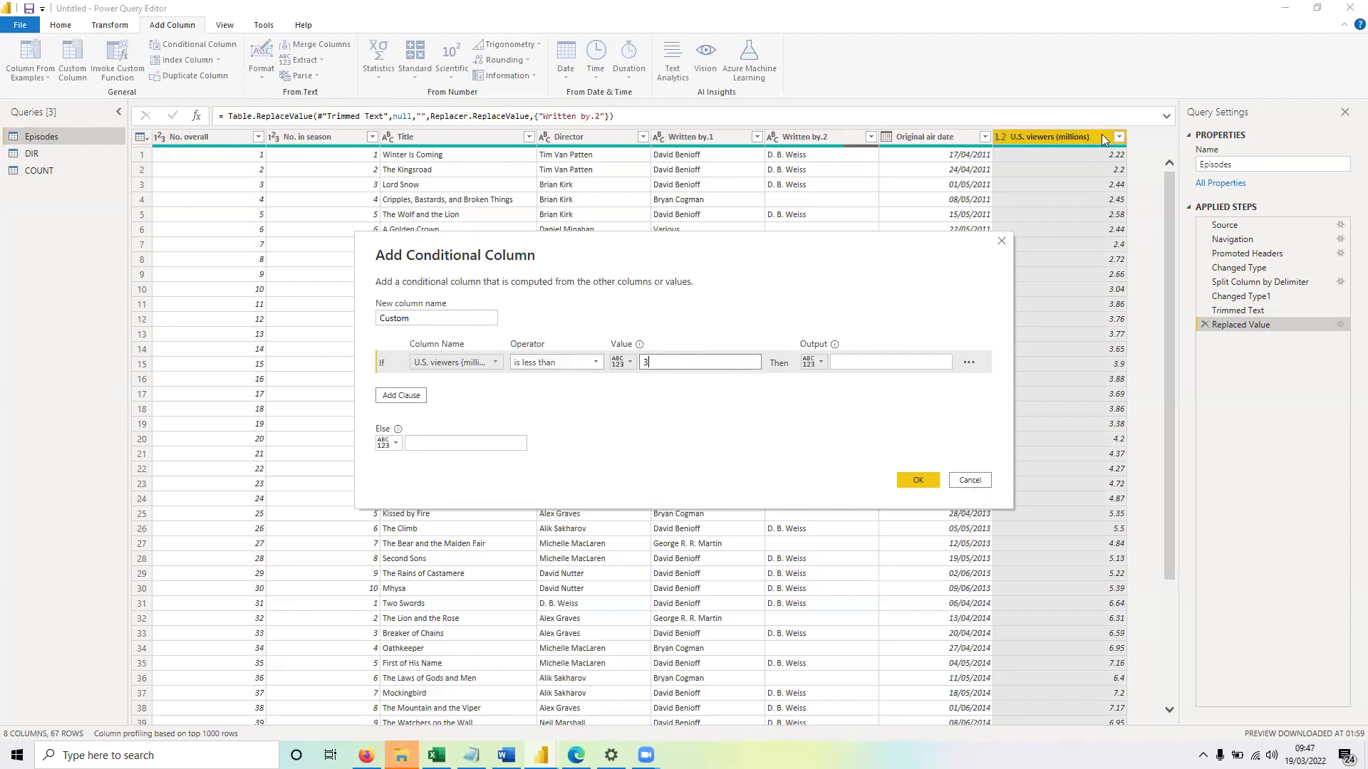
left_click(873, 362)
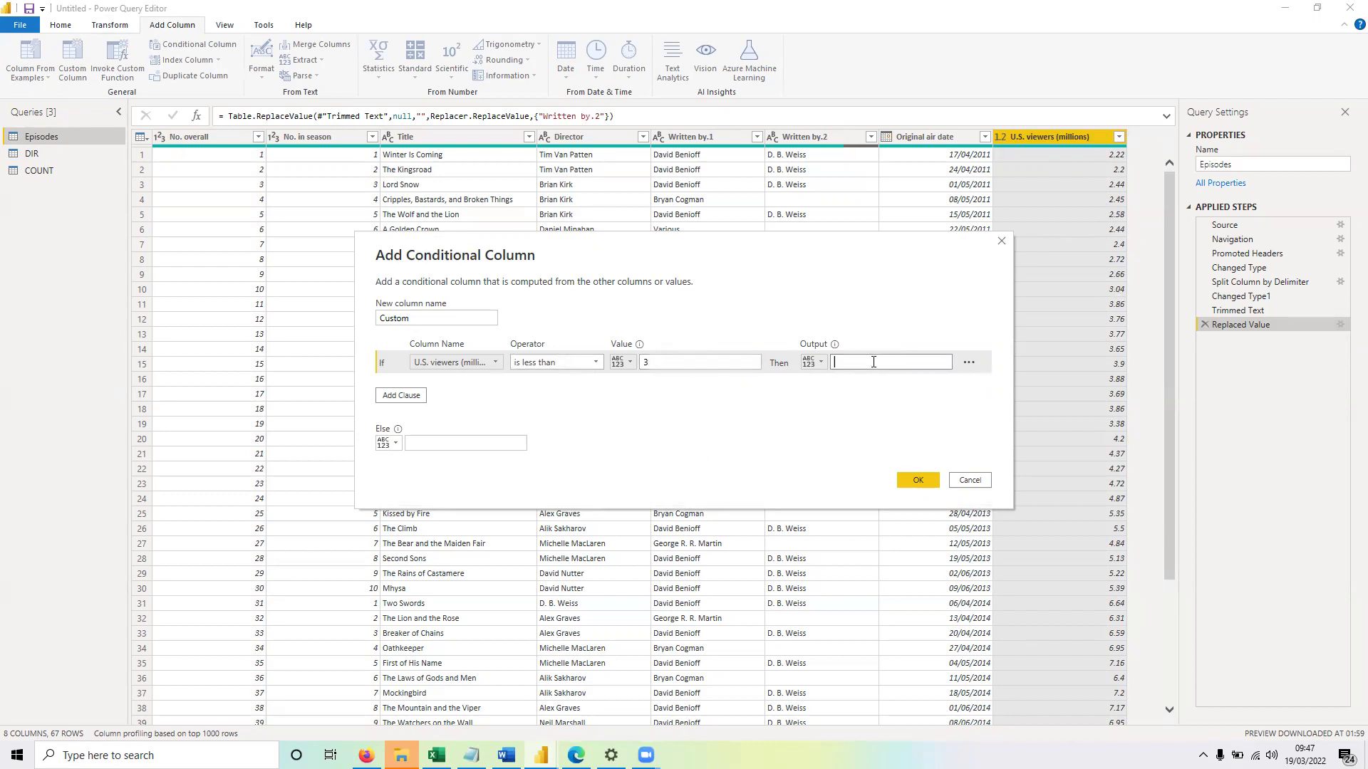
type("NULL")
left_click(914, 481)
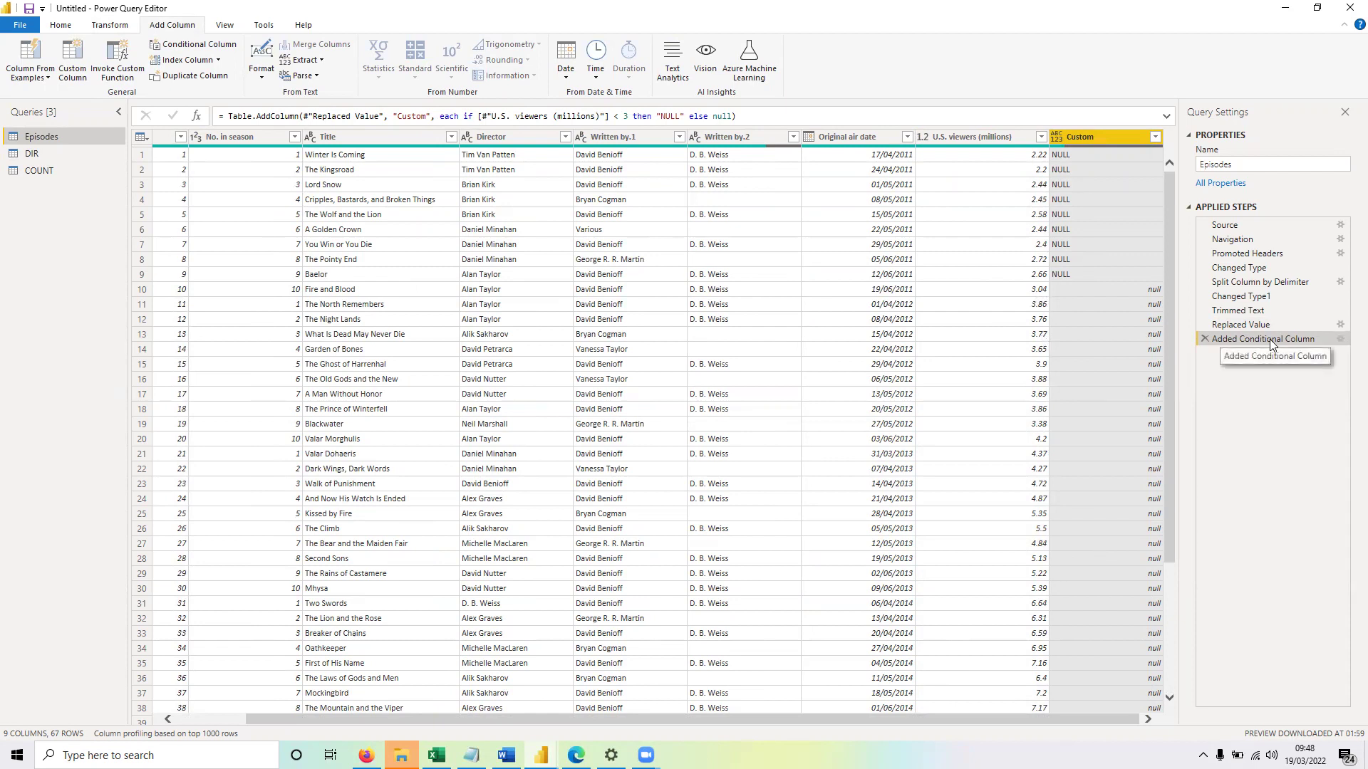
Reopen the Added Conditional Column step and add an Else If clause for U.S. viewers (millions) is greater than or equal to 3.
left_click(1340, 341)
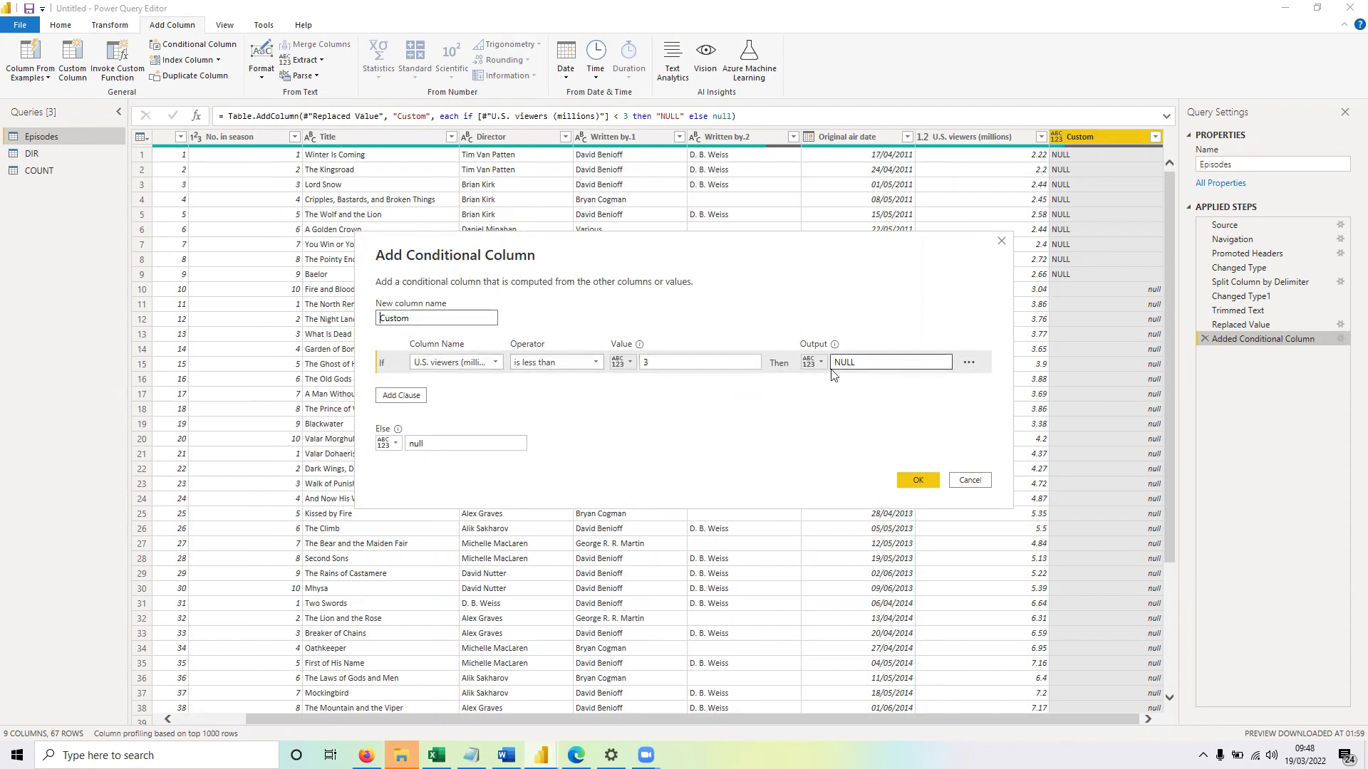
left_click(401, 396)
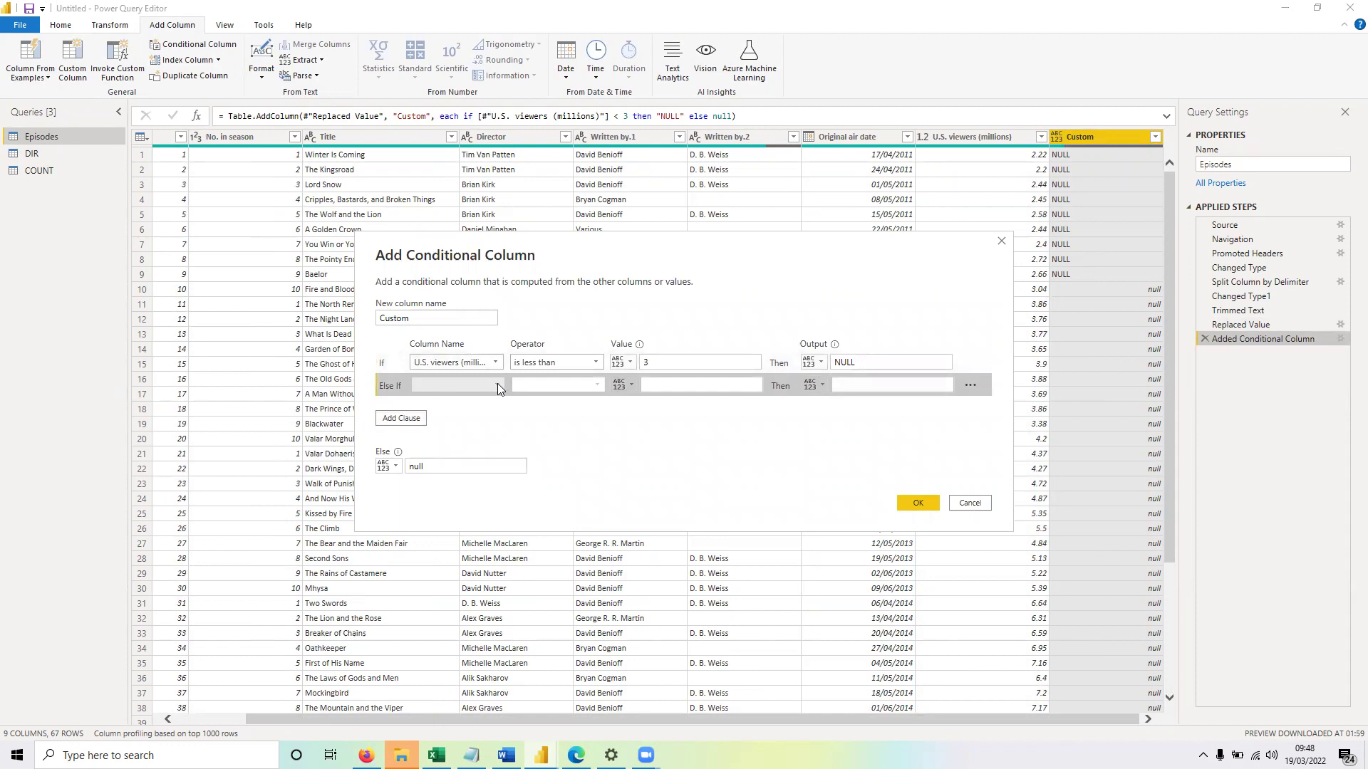
left_click(497, 385)
left_click(442, 500)
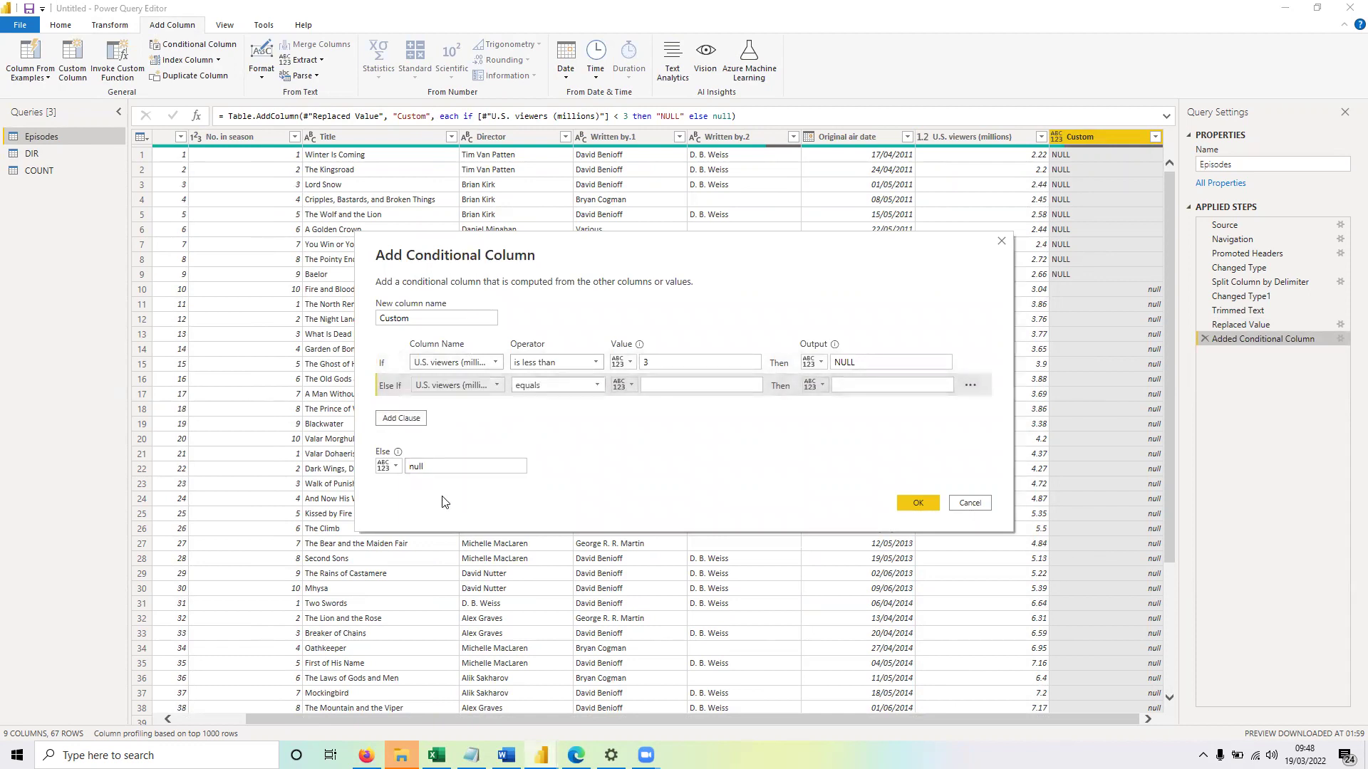
left_click(555, 385)
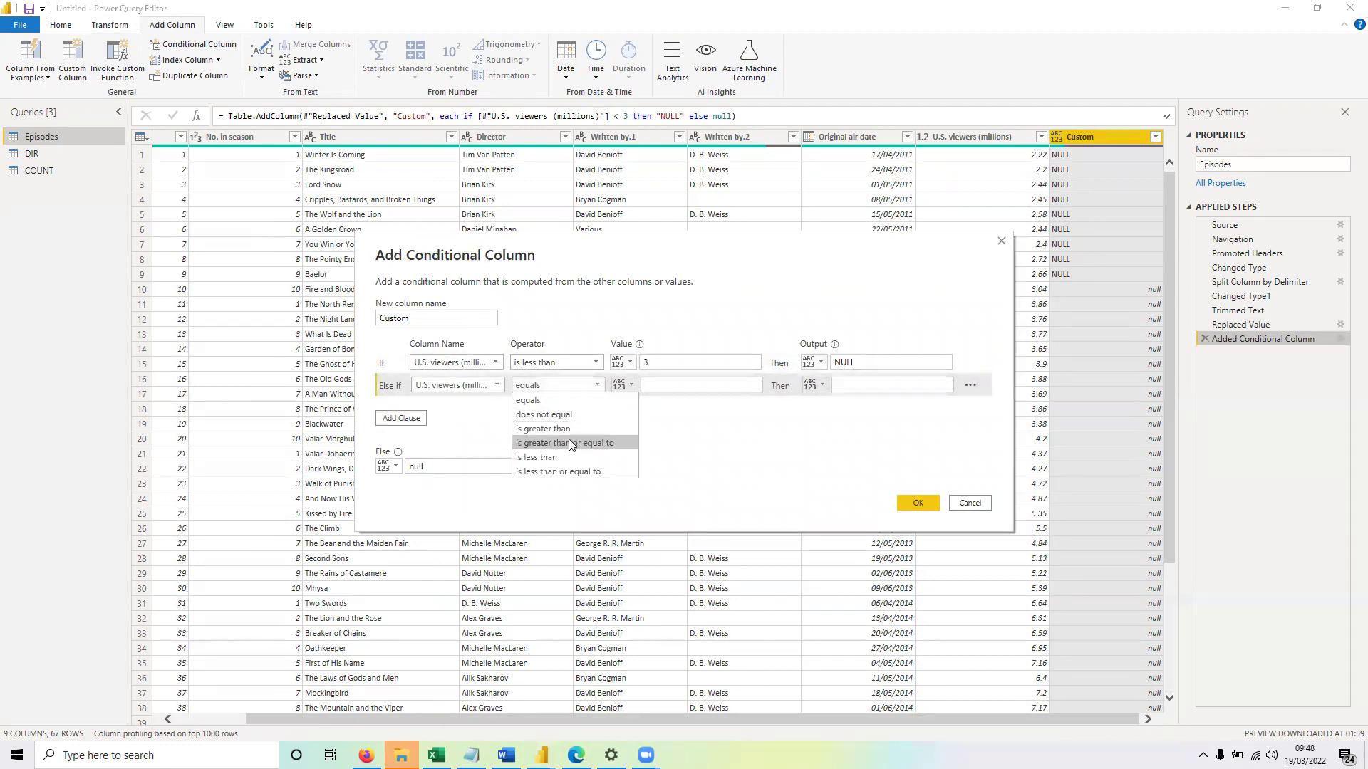
left_click(553, 429)
left_click(654, 389)
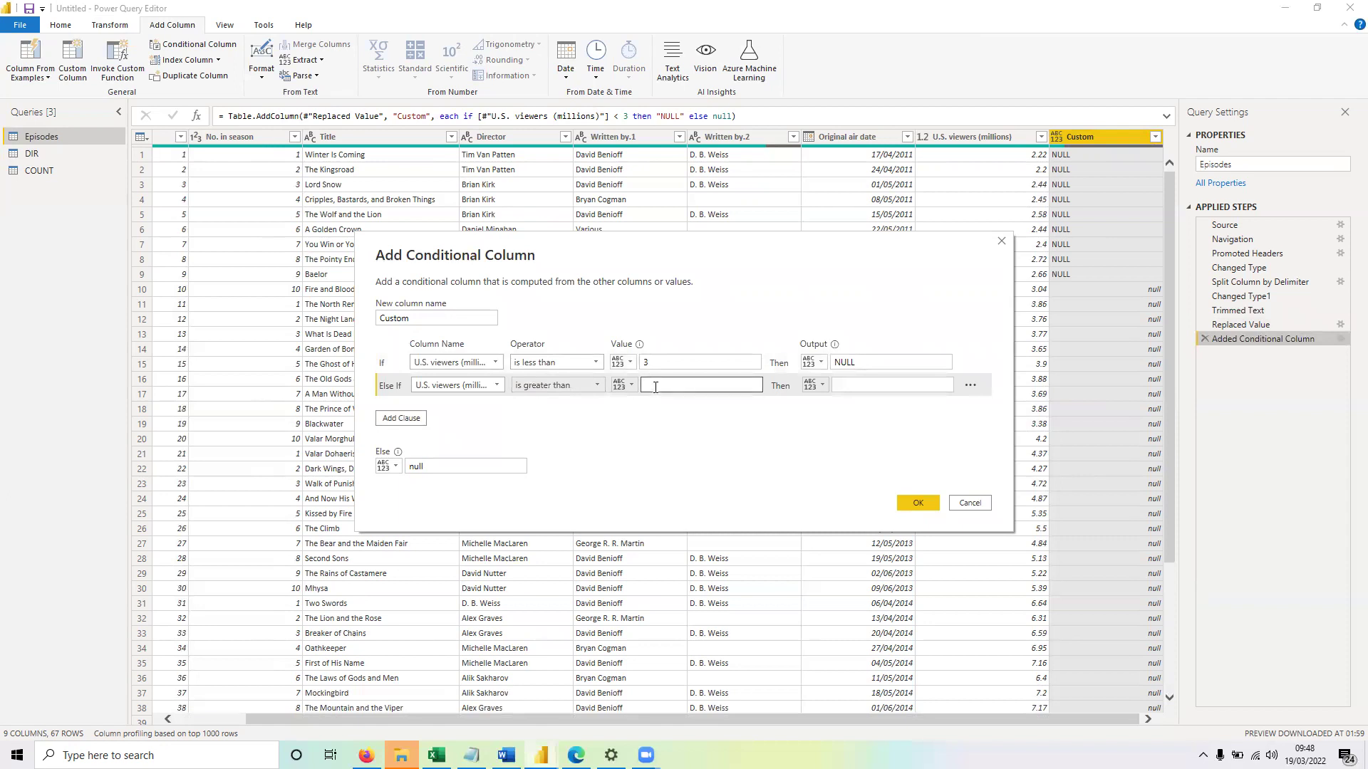
type("3")
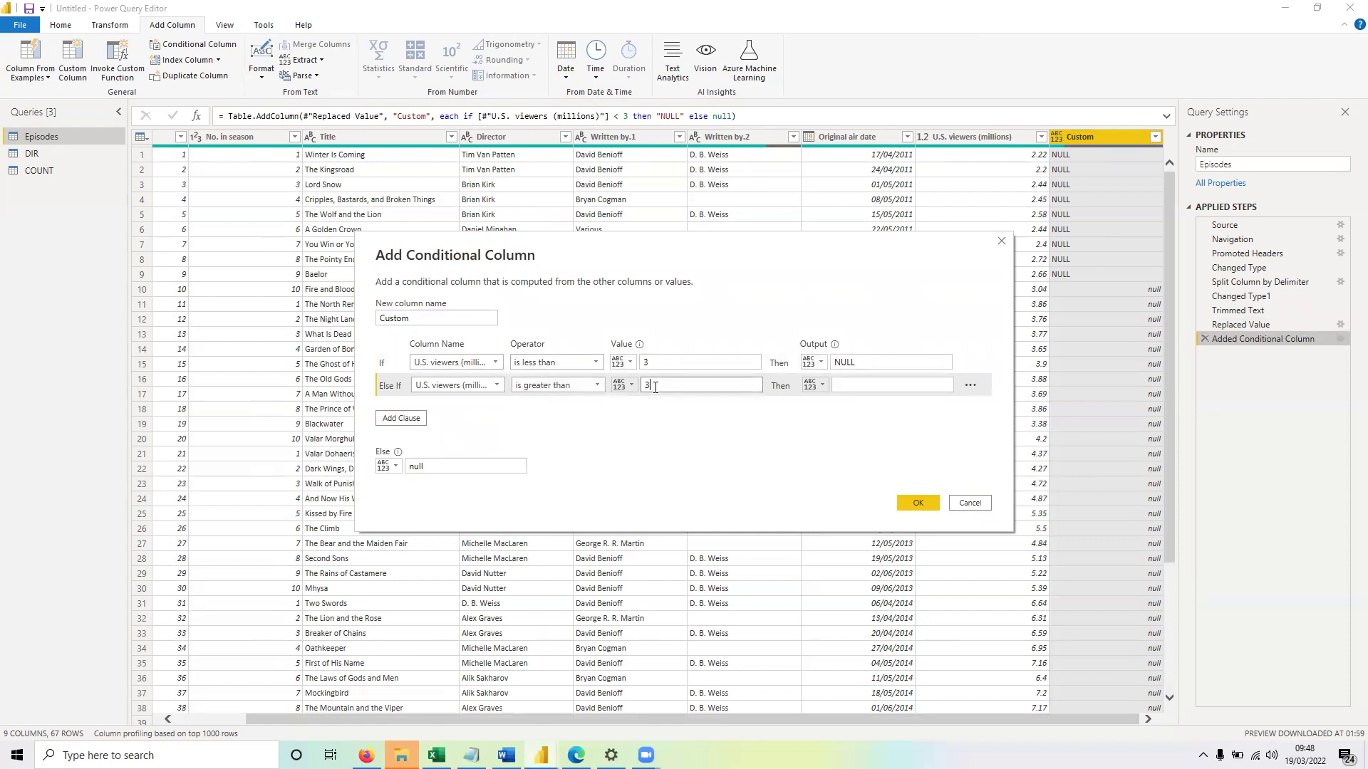
left_click(563, 386)
left_click(580, 445)
Set the Else If output to the U.S. viewers (millions) column and apply the edited conditional column.
left_click(882, 387)
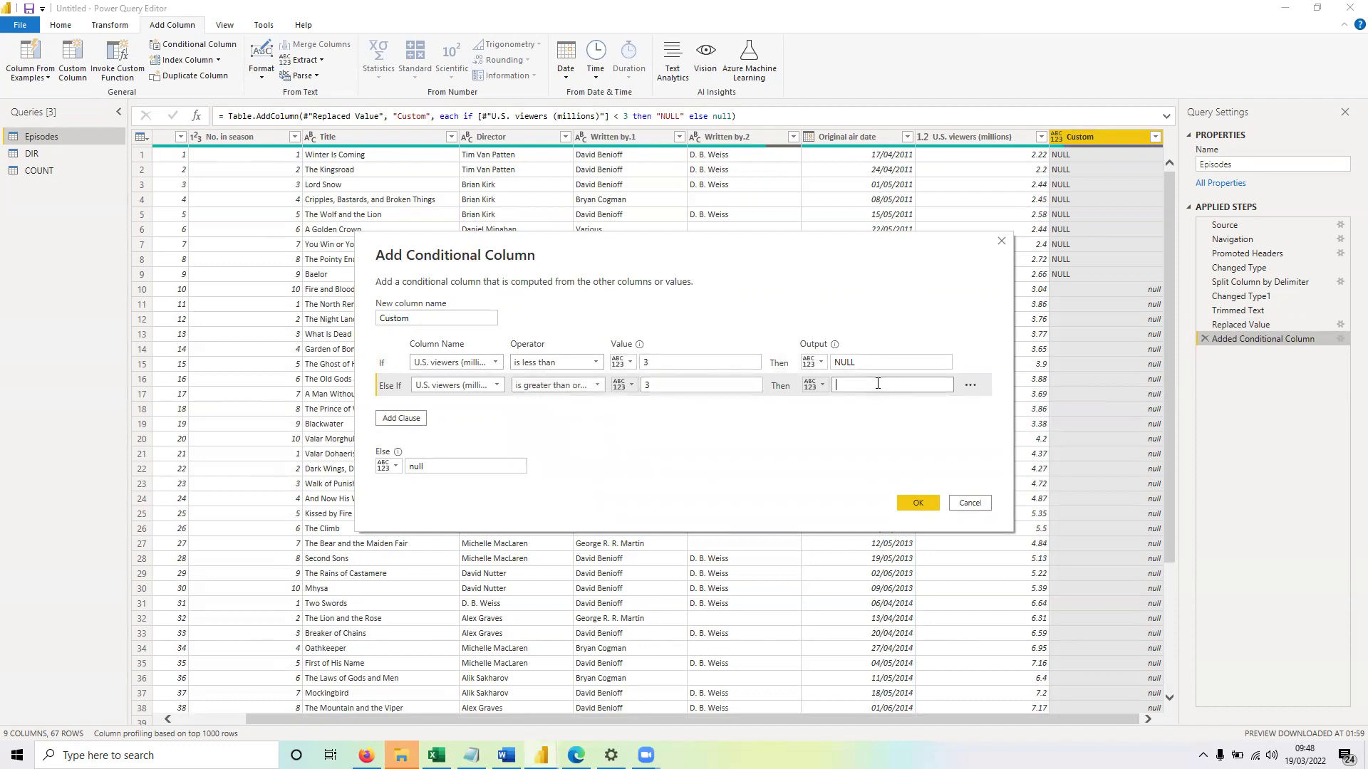
left_click(822, 386)
left_click(857, 417)
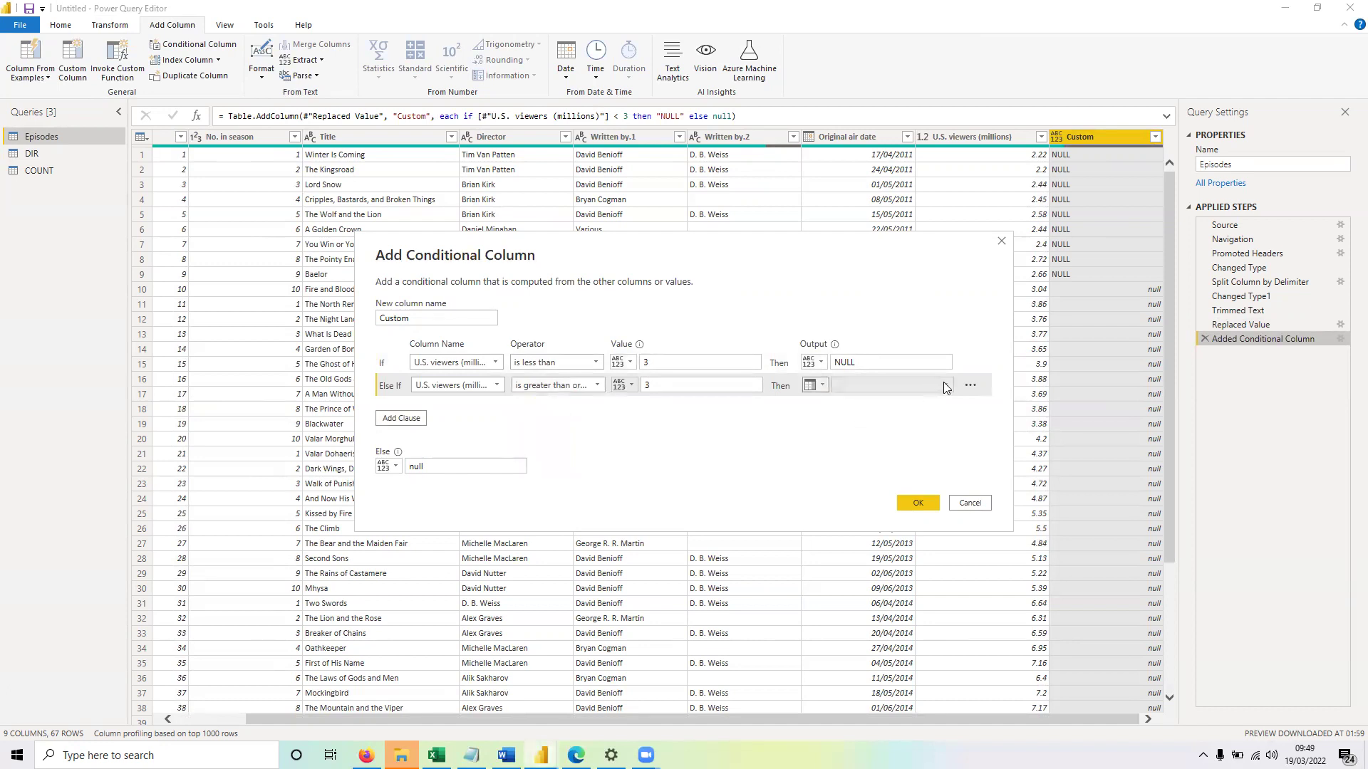
left_click(821, 386)
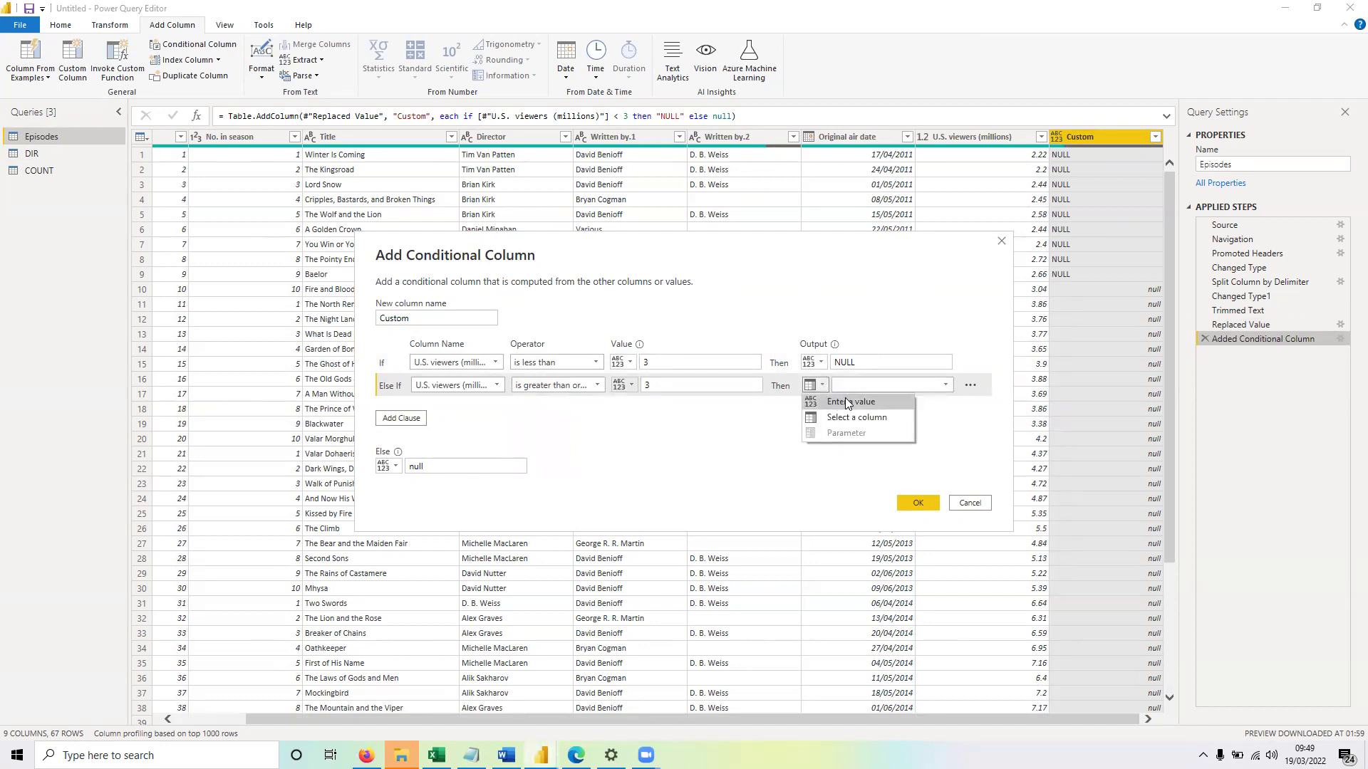
left_click(857, 417)
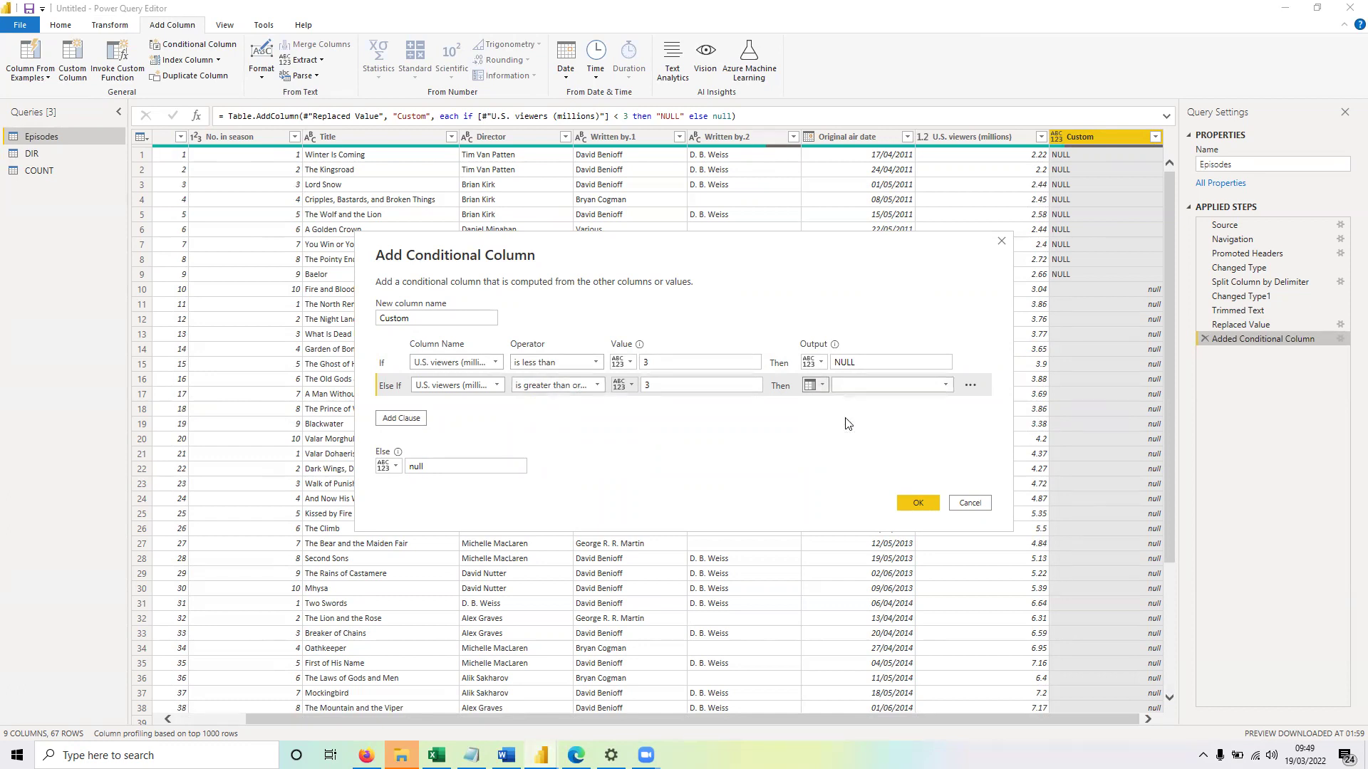
left_click(945, 384)
left_click(892, 501)
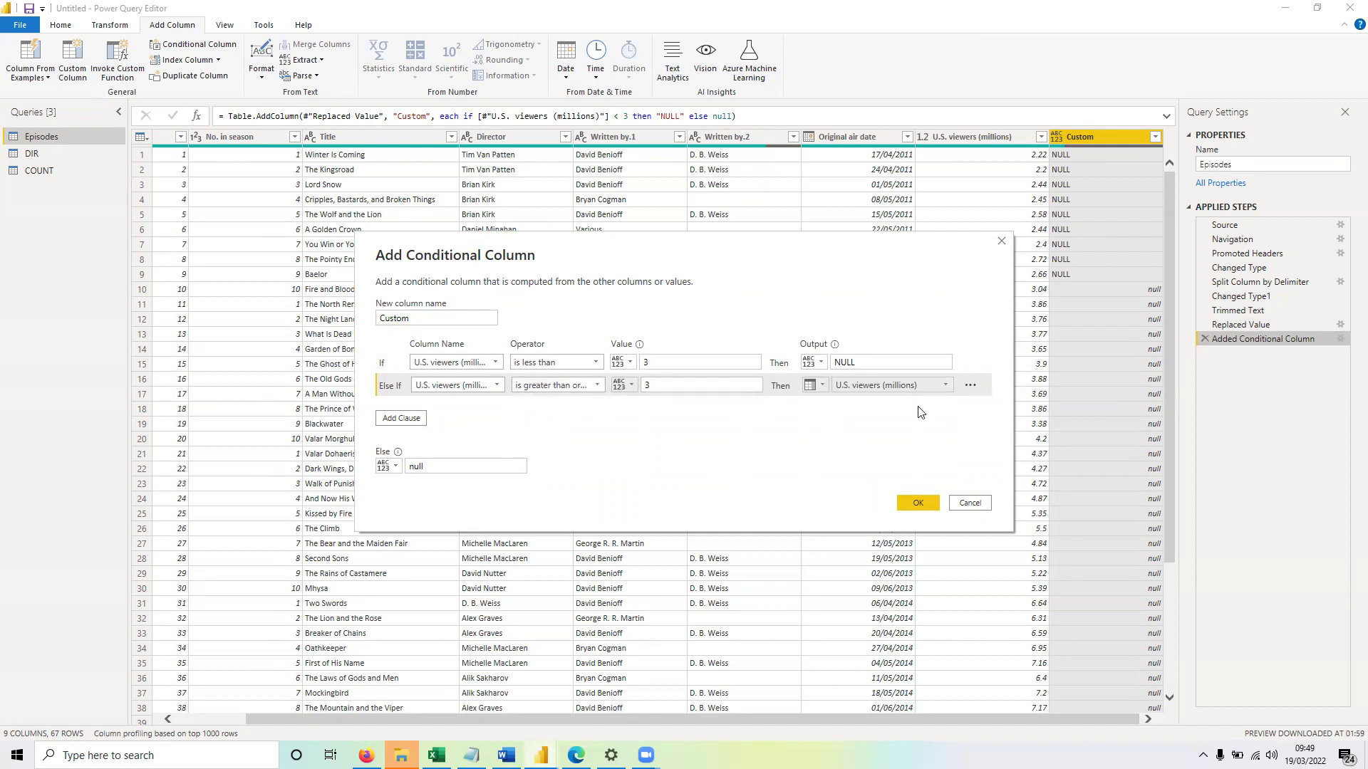
left_click(918, 503)
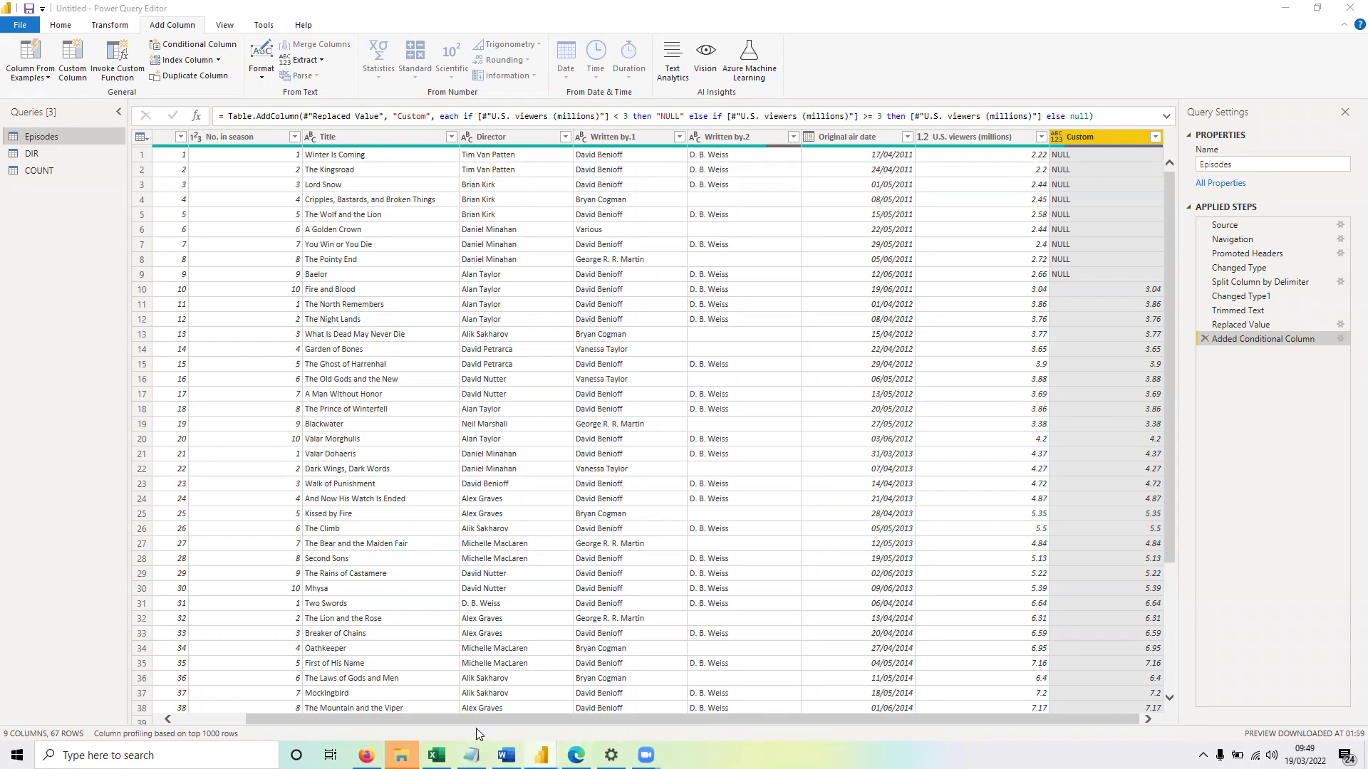
Check the Notepad transformations list for the append task and return to the Power Query Editor.
left_click(480, 753)
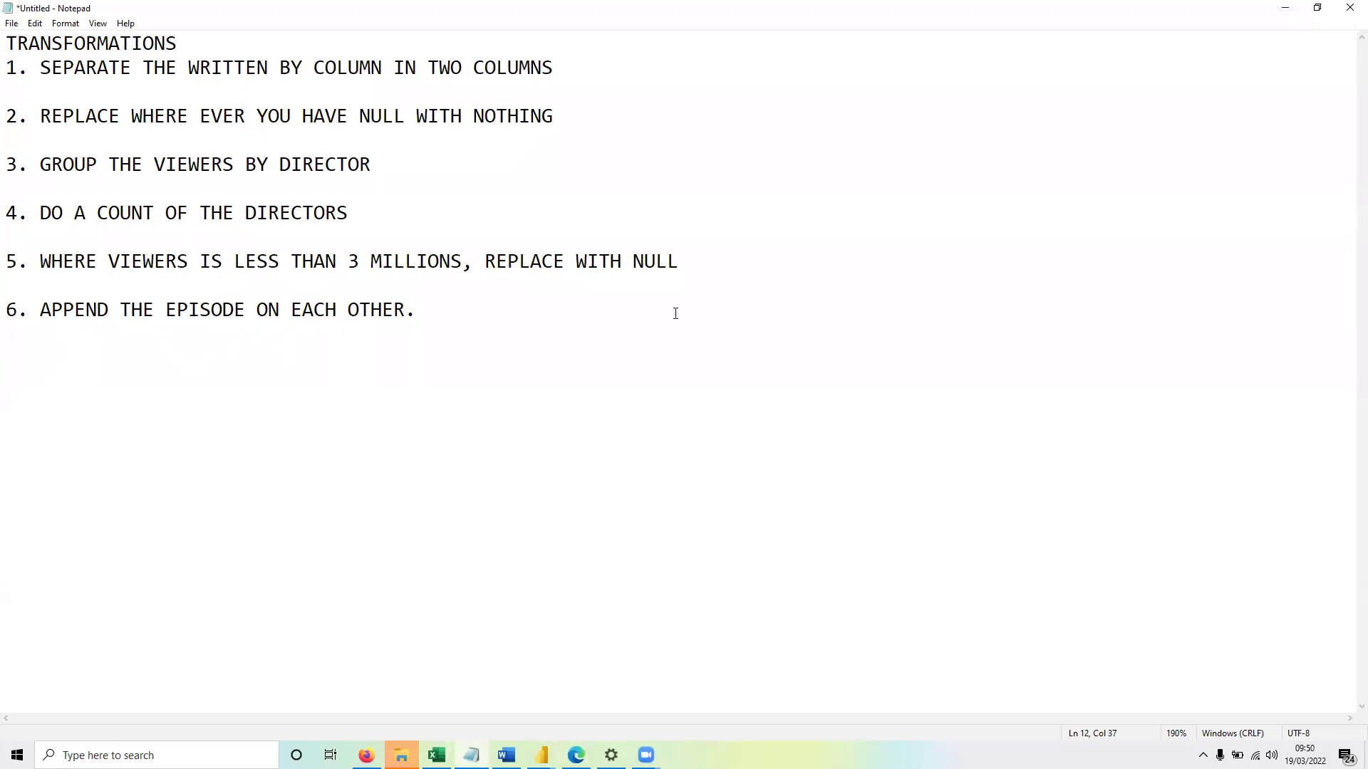
left_click(541, 755)
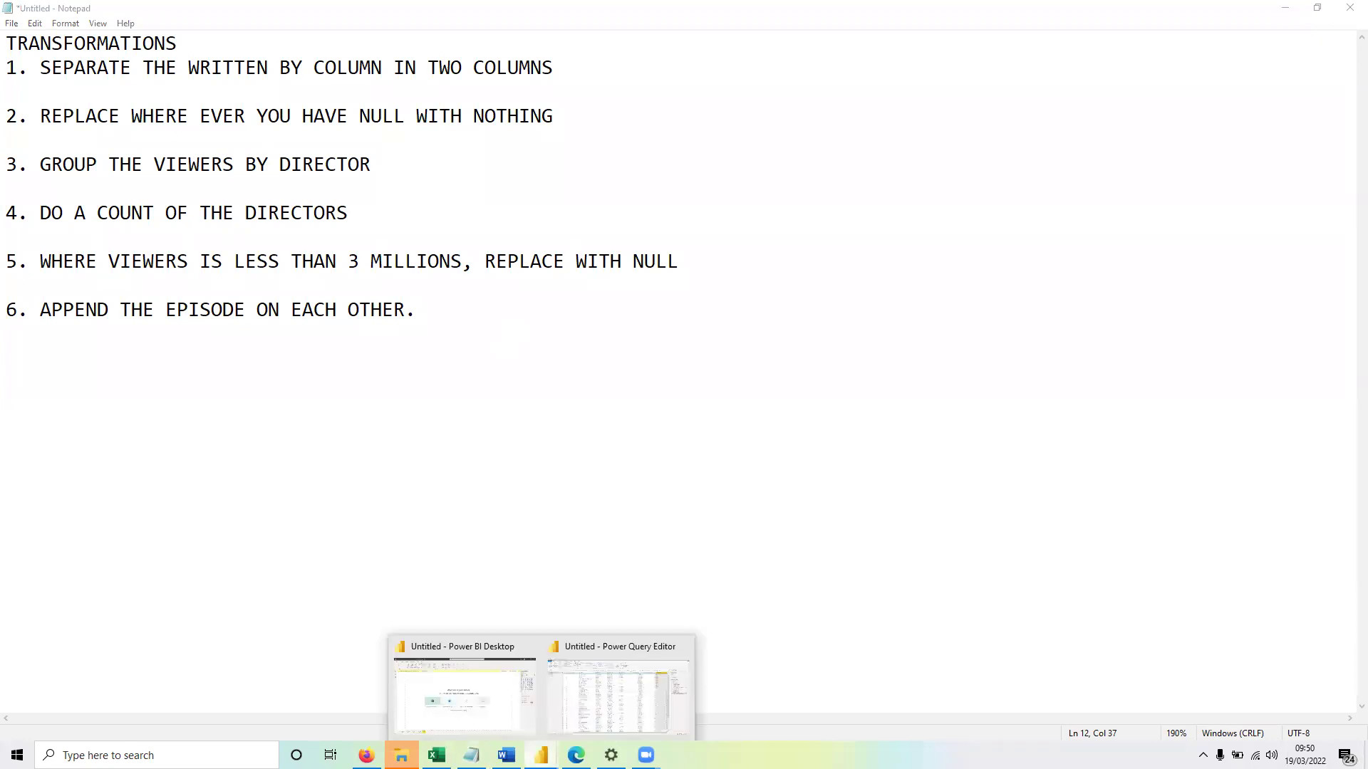
left_click(627, 708)
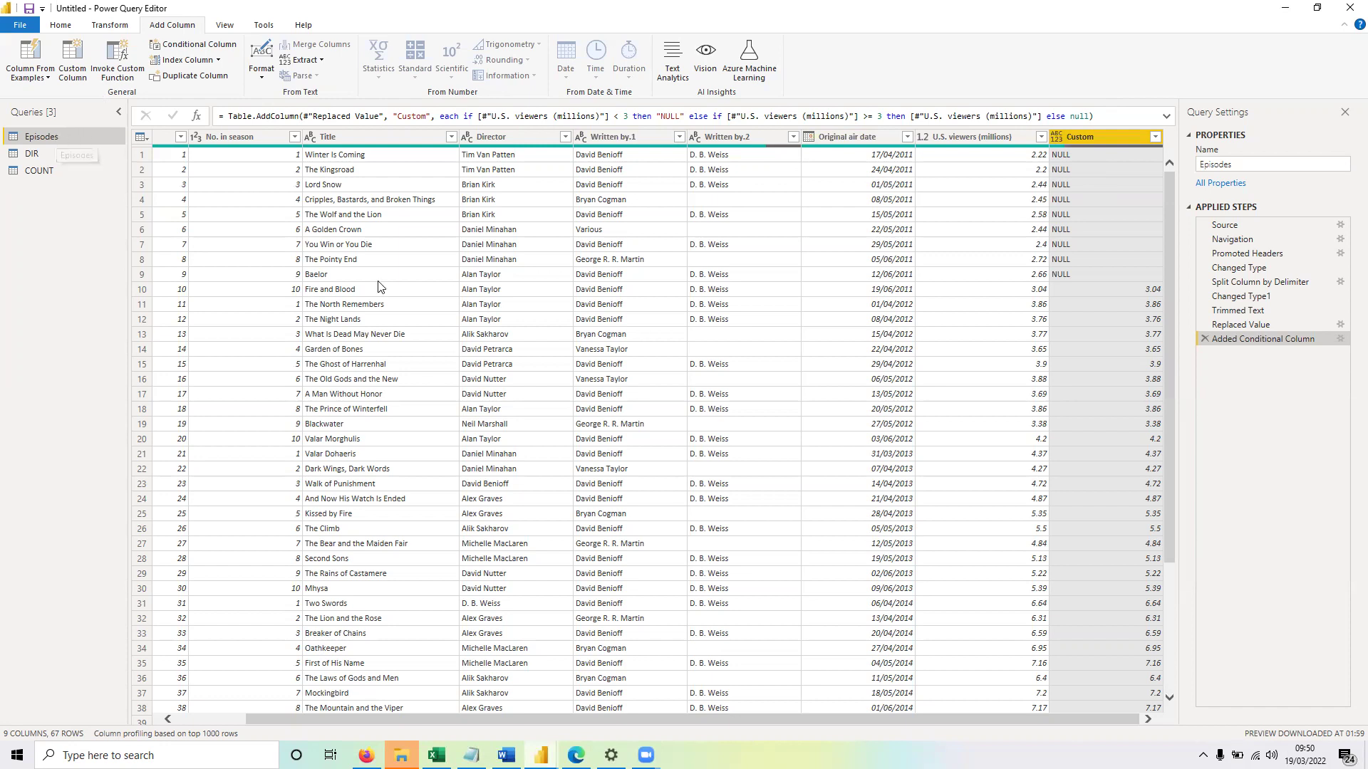
Rename the Episodes query as Episodes1.
double_click(72, 137)
left_click(71, 138)
type("1")
key("Return")
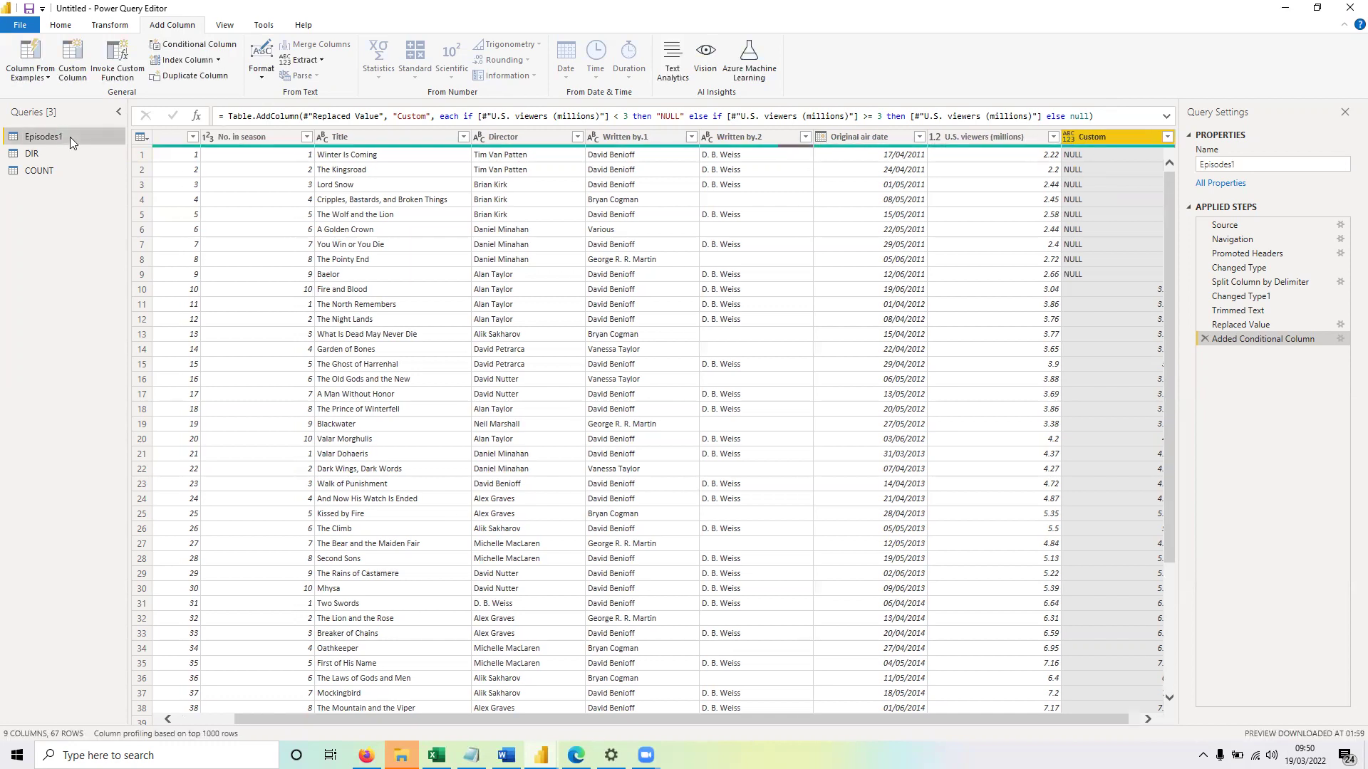
Duplicate the Episodes1 query and rename the copy as Episodes2.
right_click(71, 138)
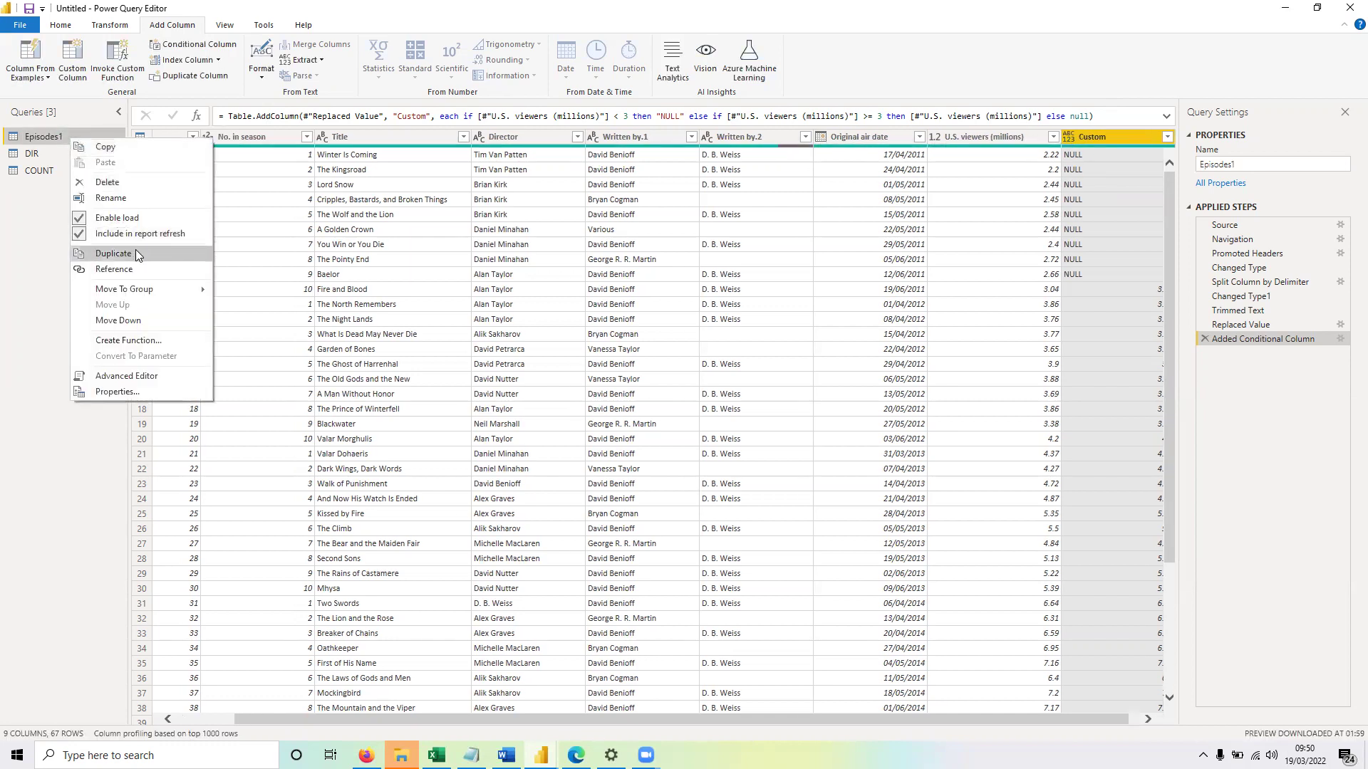
left_click(108, 253)
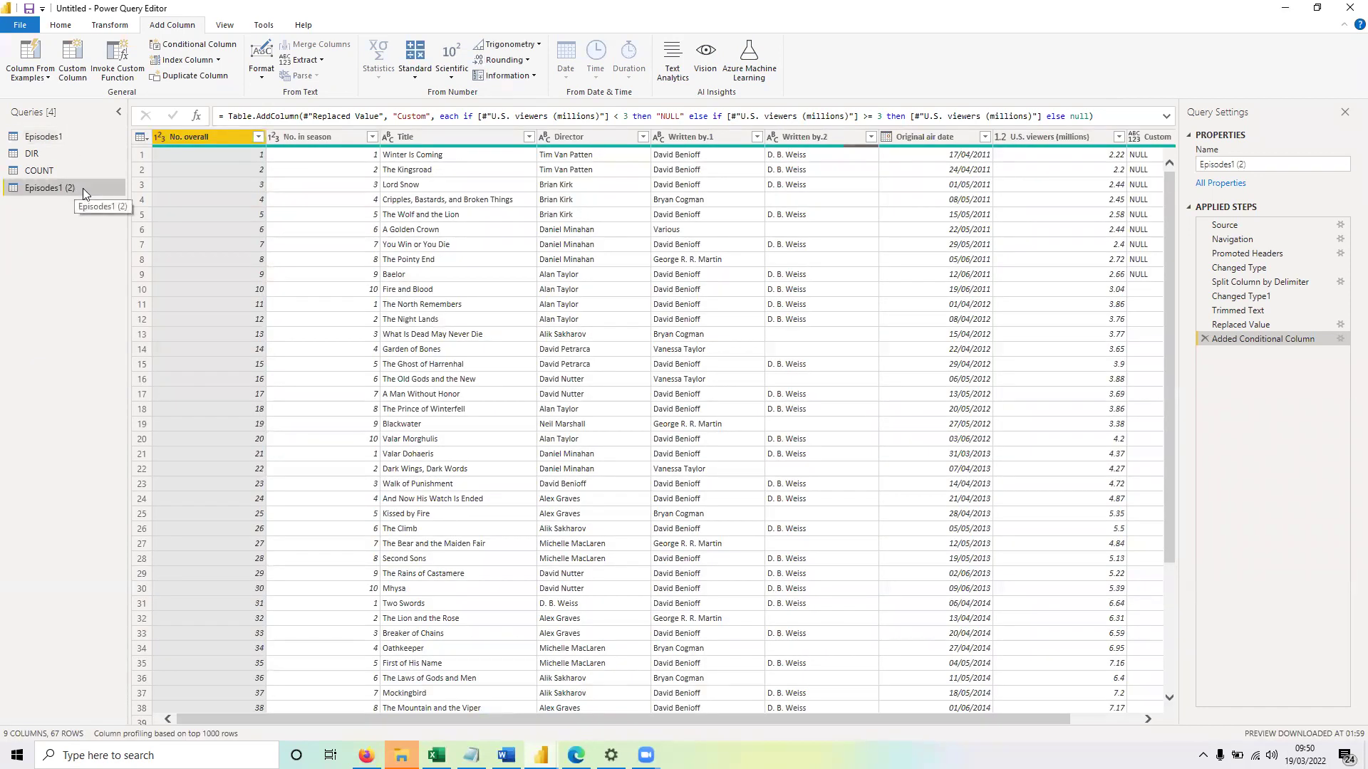
double_click(82, 188)
left_click(84, 188)
key("BackSpace")
key("BackSpace")
key("BackSpace")
key("BackSpace")
type("2")
key("Return")
Compare the data in the Episodes1 and Episodes2 queries.
left_click(44, 136)
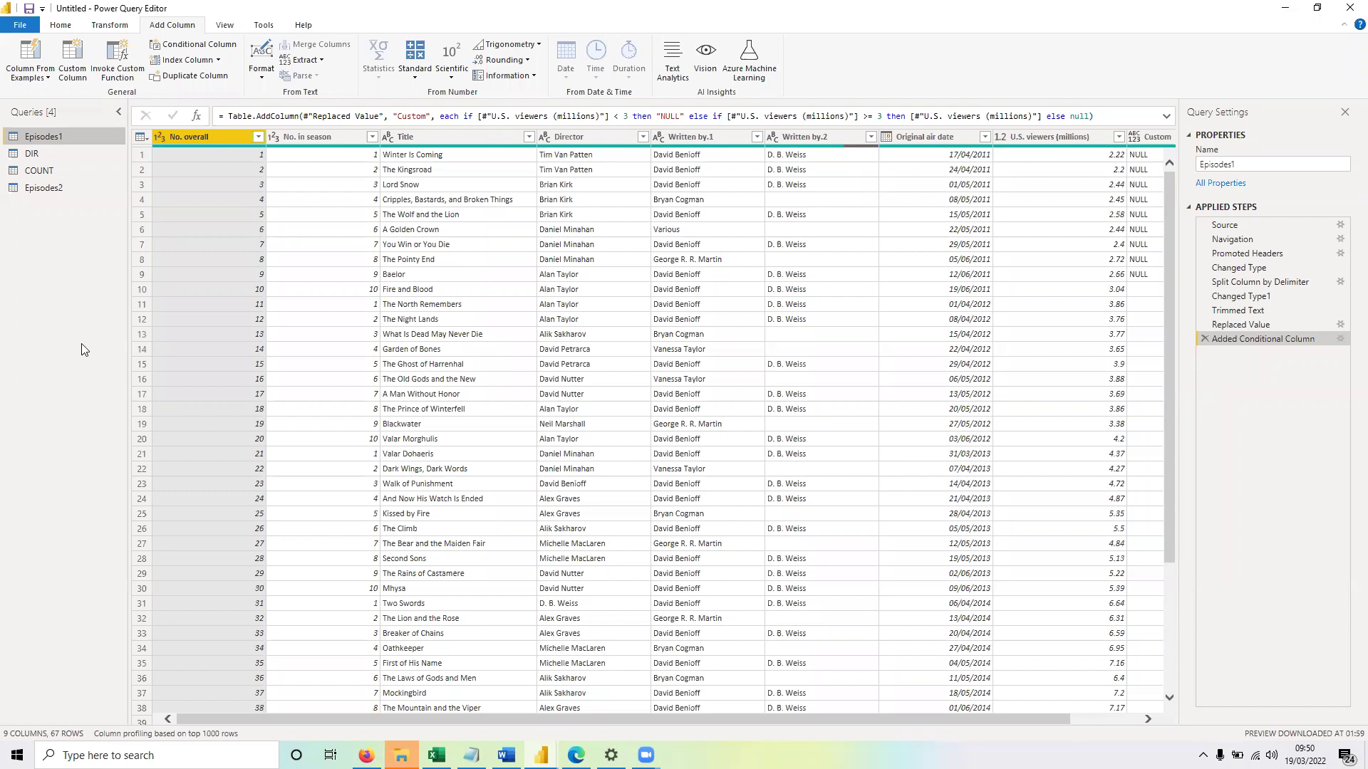
left_click(71, 189)
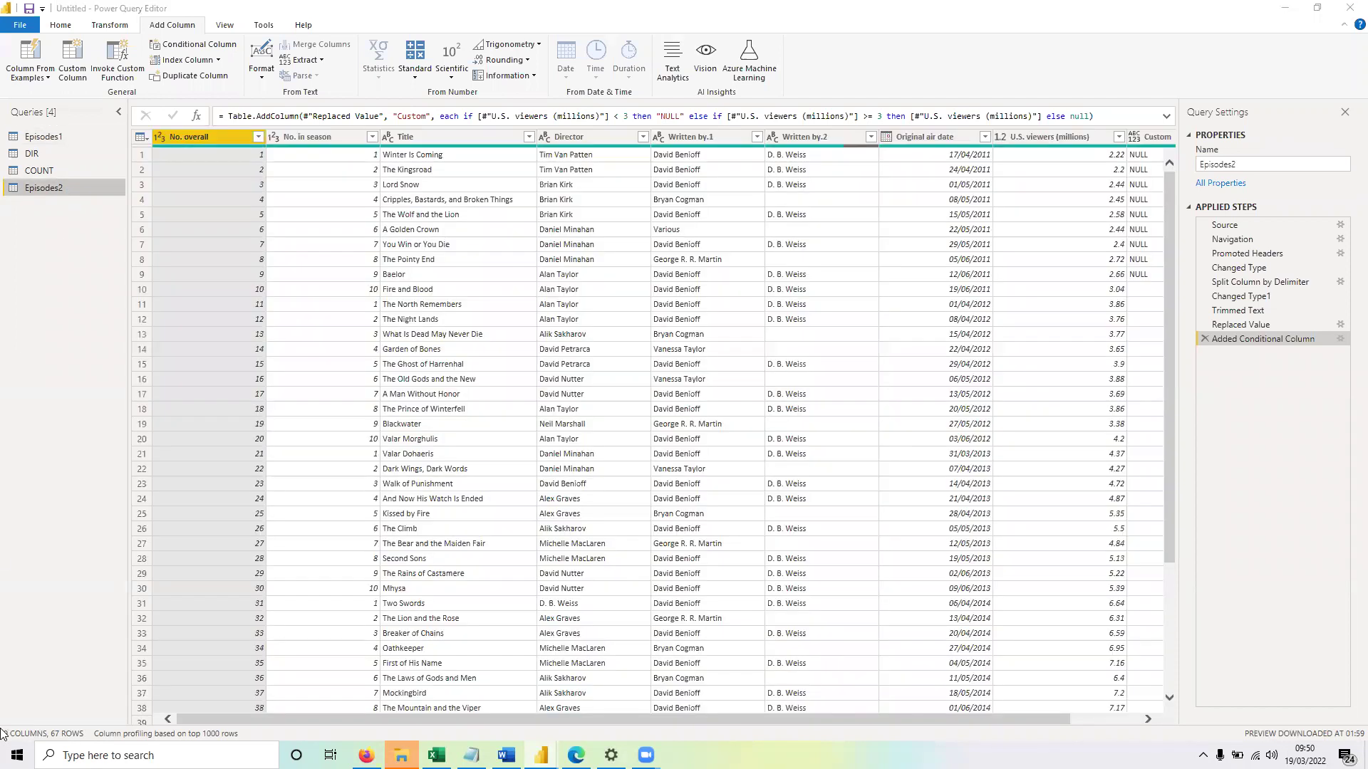
left_click(62, 137)
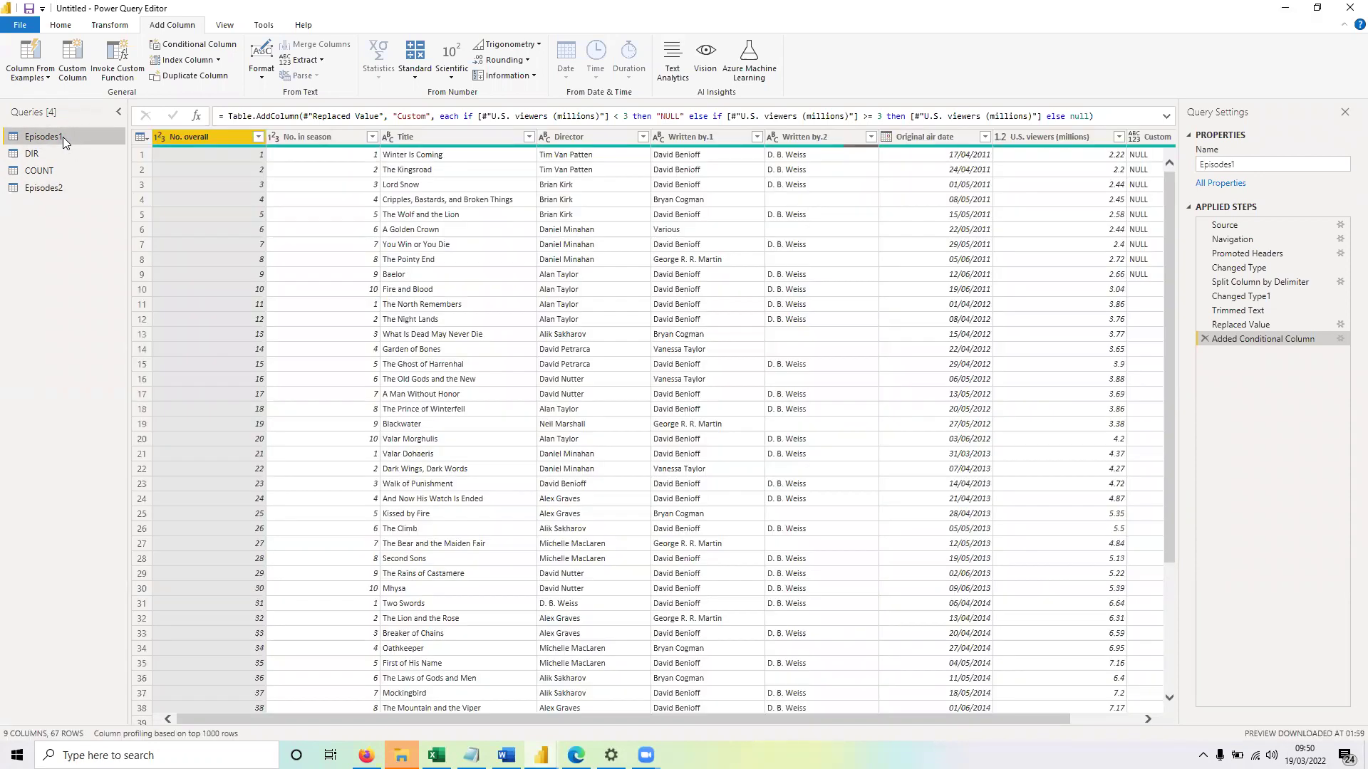
left_click(59, 187)
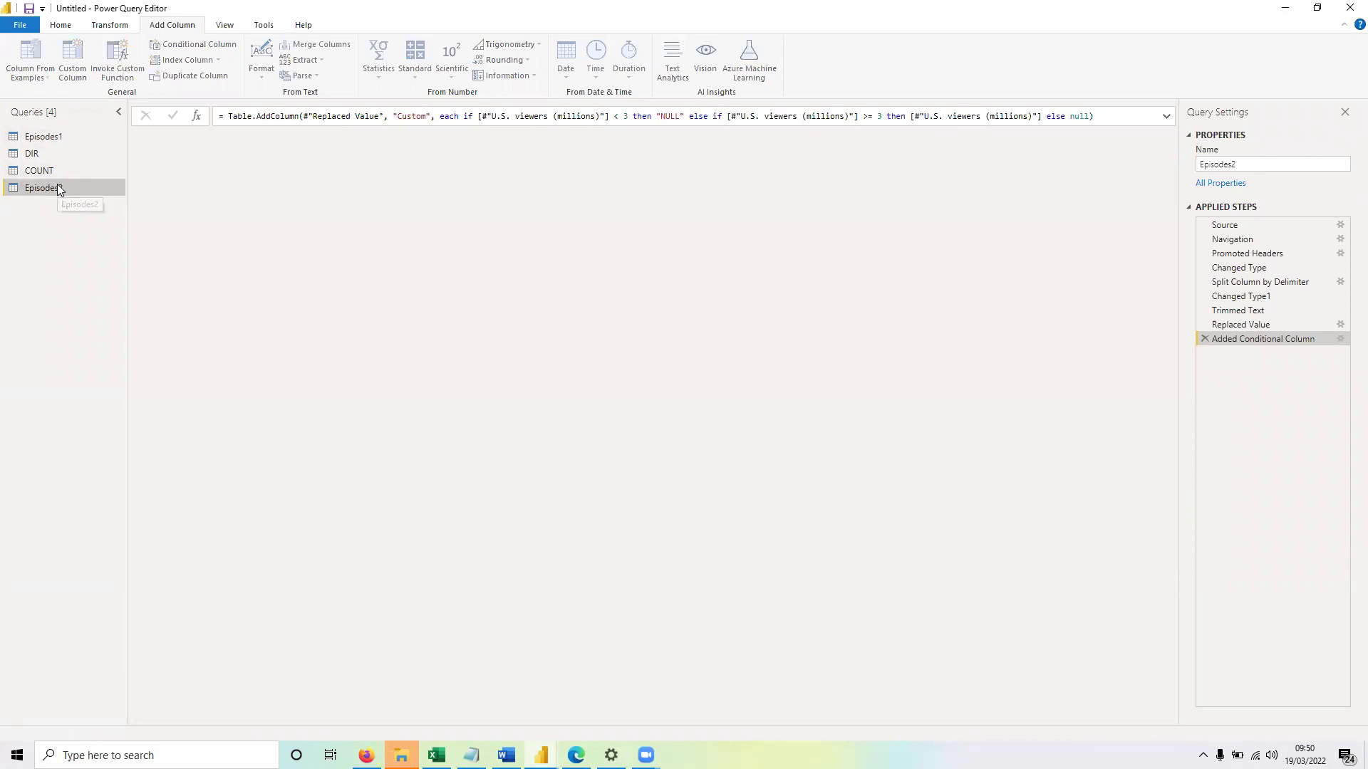
Append the Episodes2 table to the Episodes1 query using the two-table option.
left_click(67, 135)
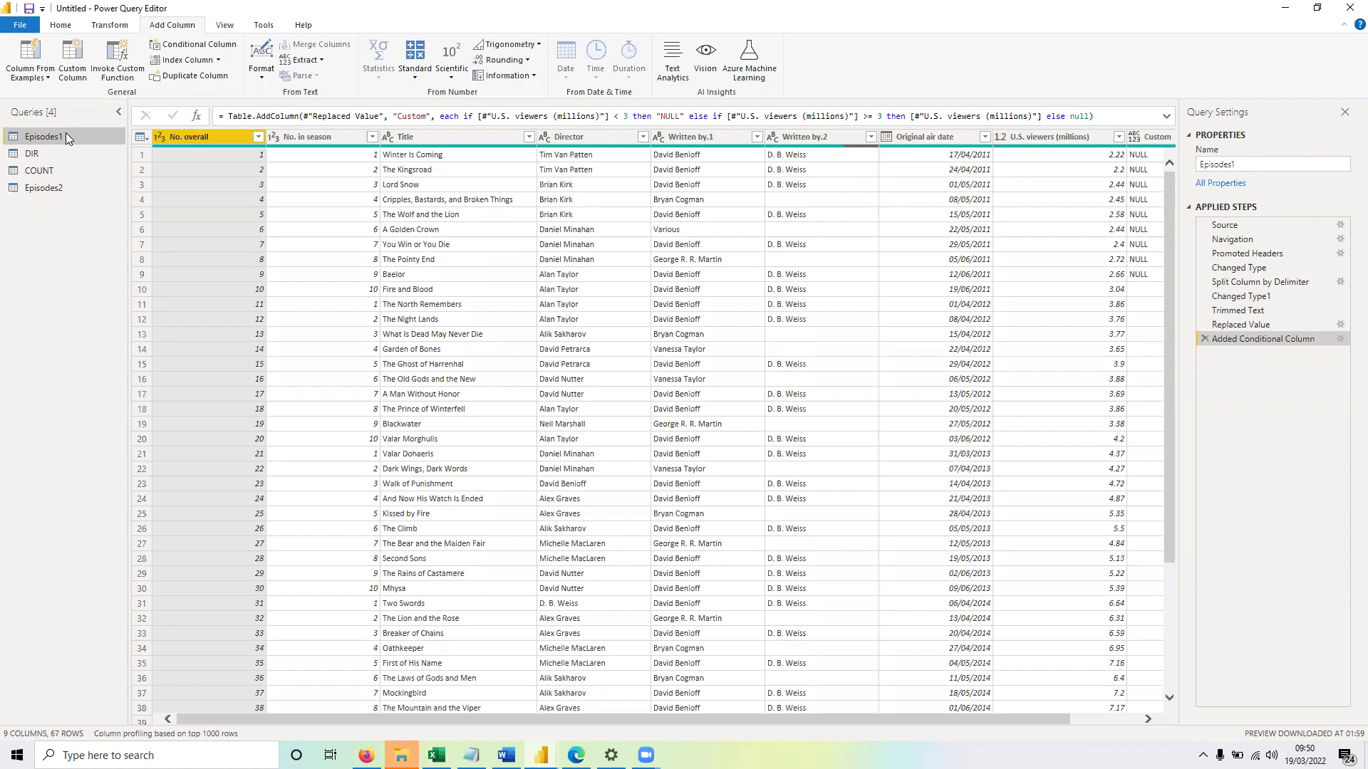
left_click(61, 25)
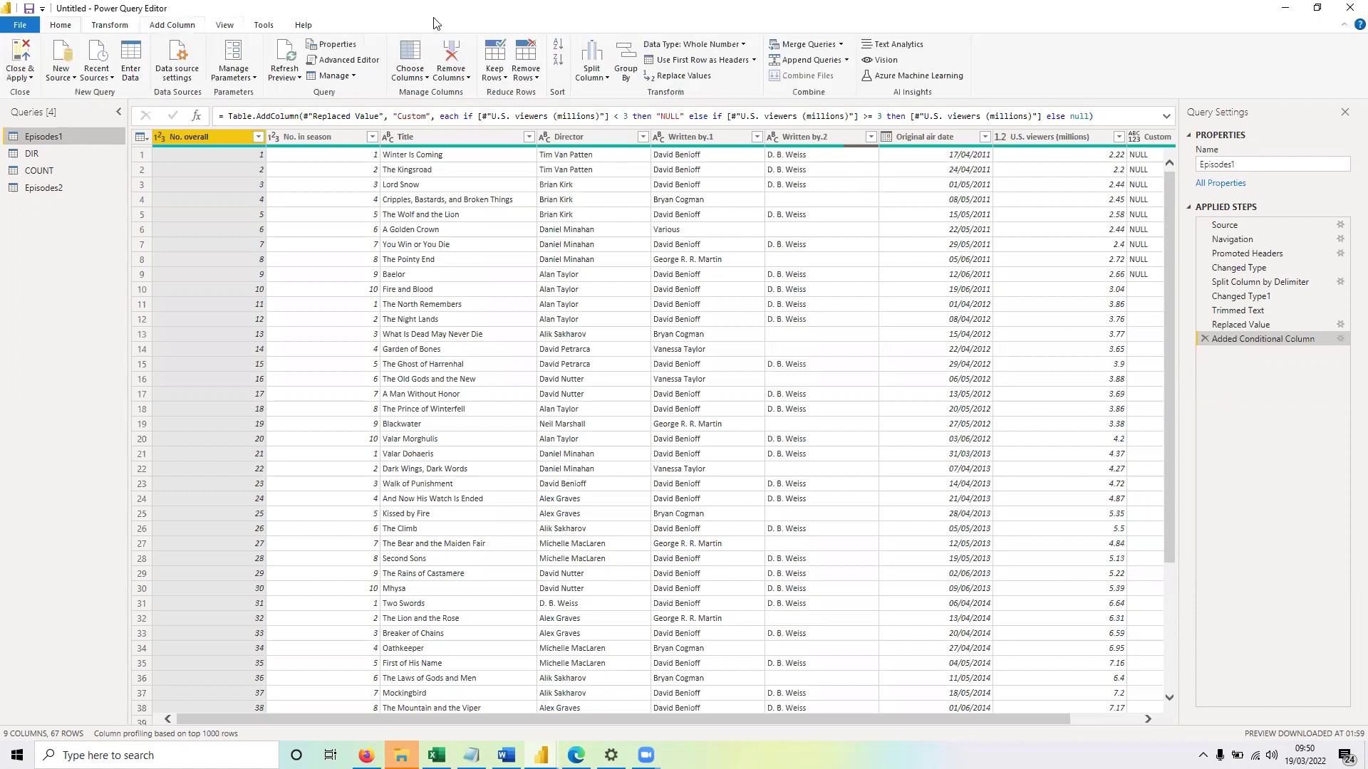
left_click(818, 62)
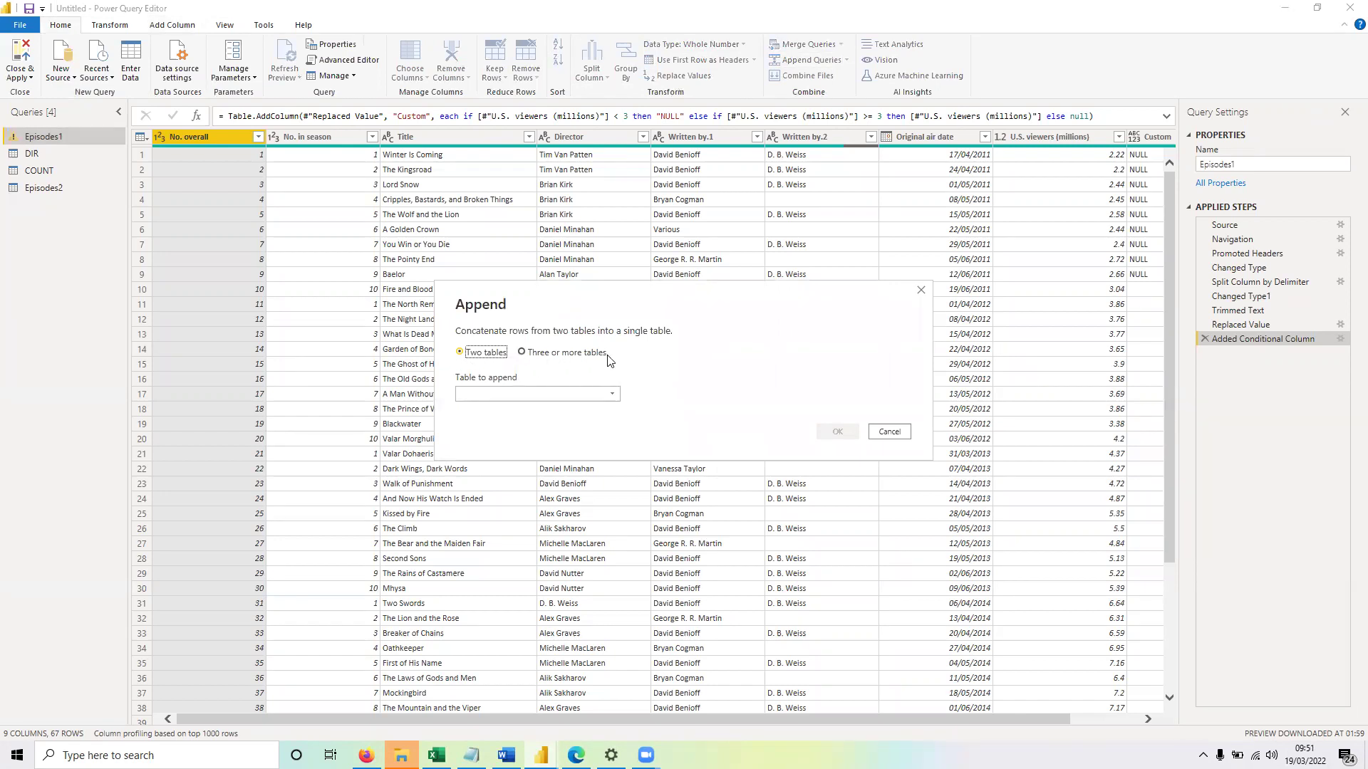
left_click(520, 354)
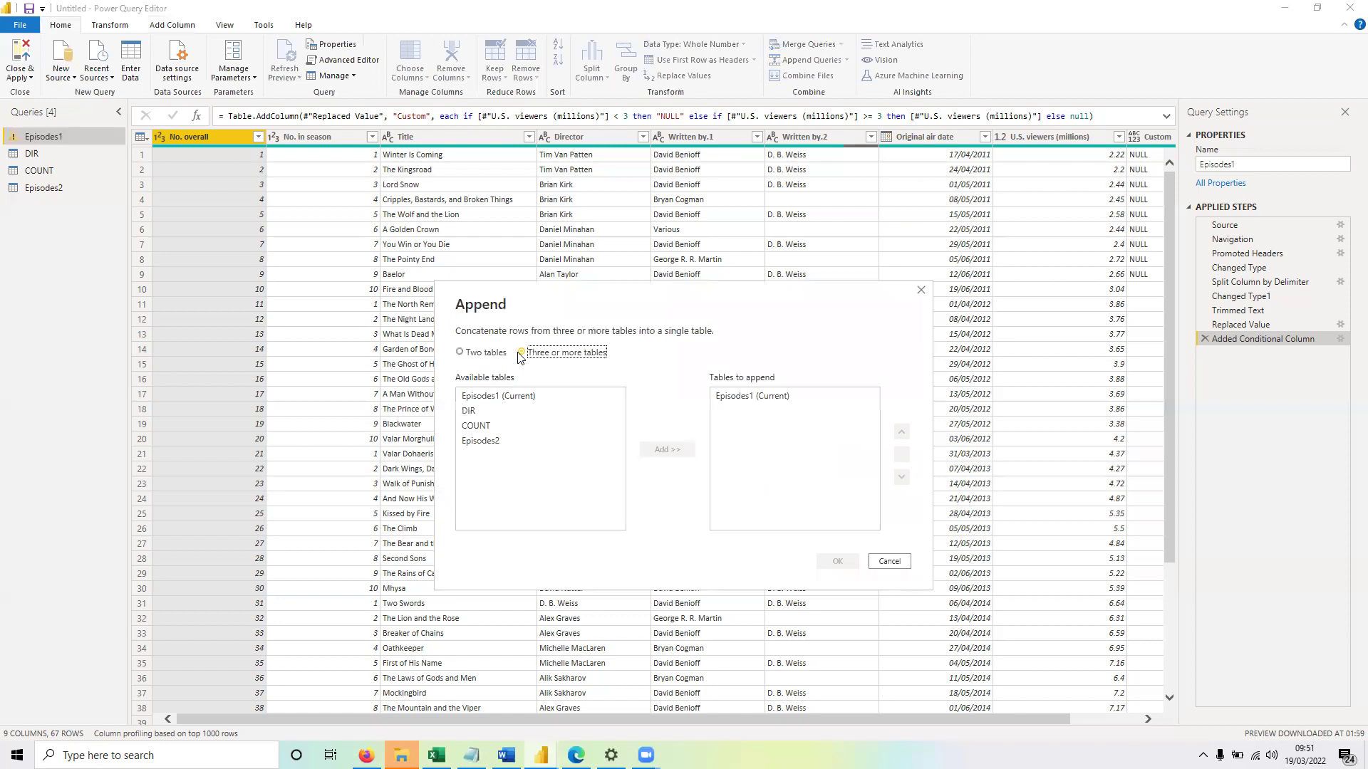
left_click(460, 353)
left_click(570, 396)
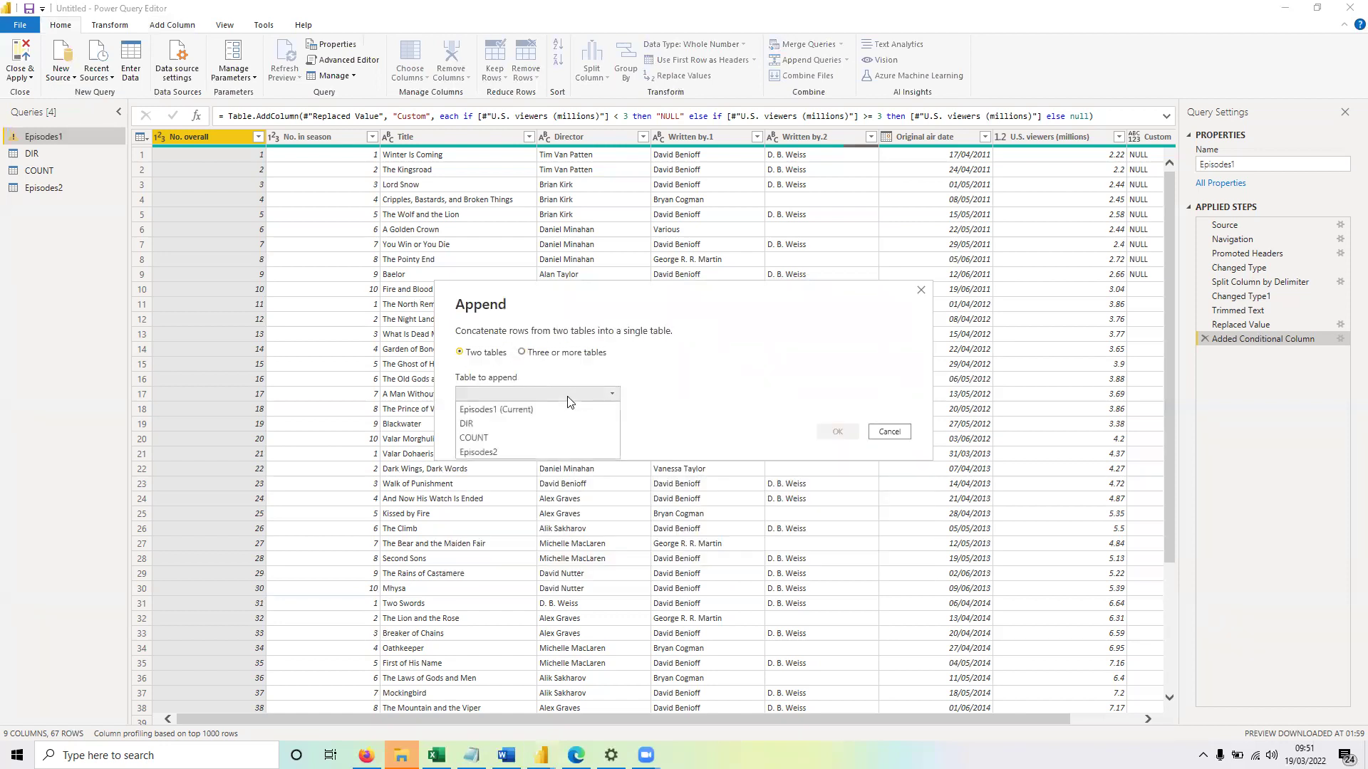
left_click(512, 451)
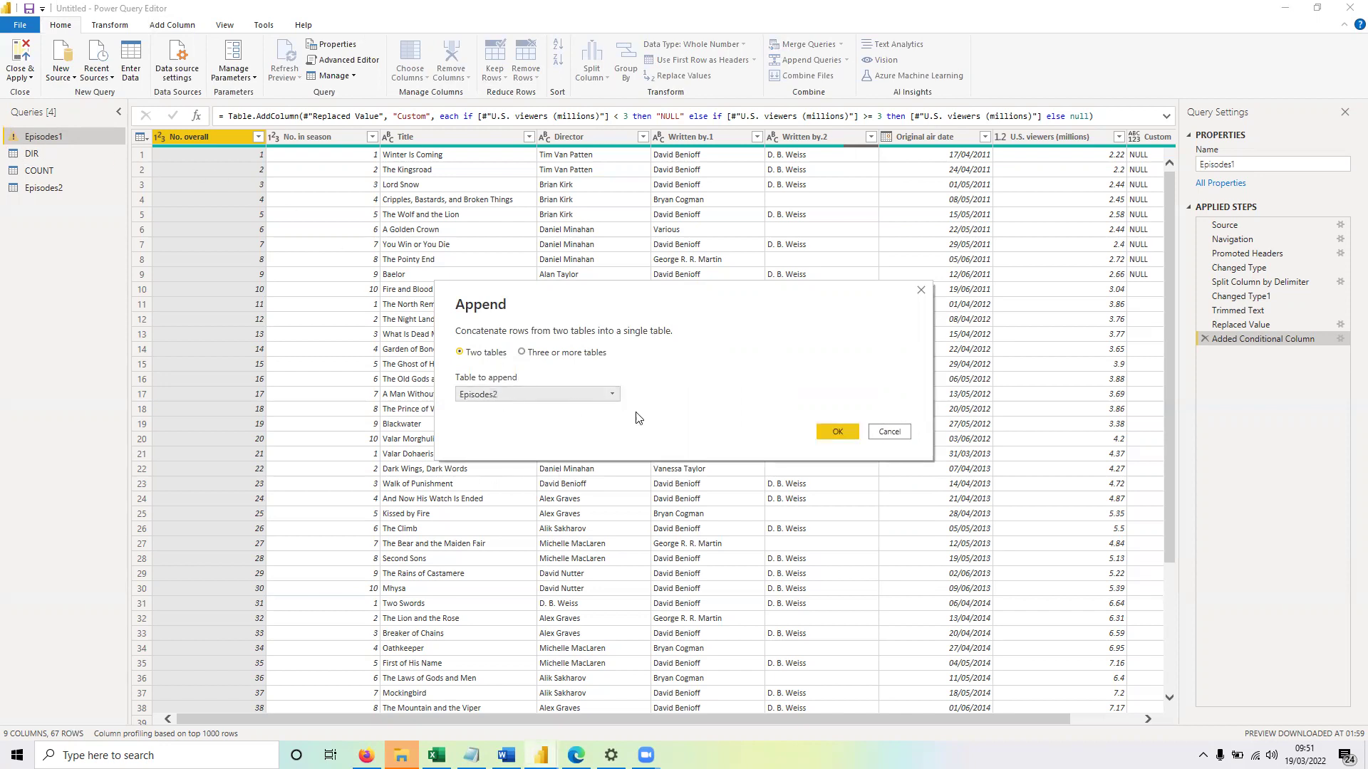
left_click(835, 431)
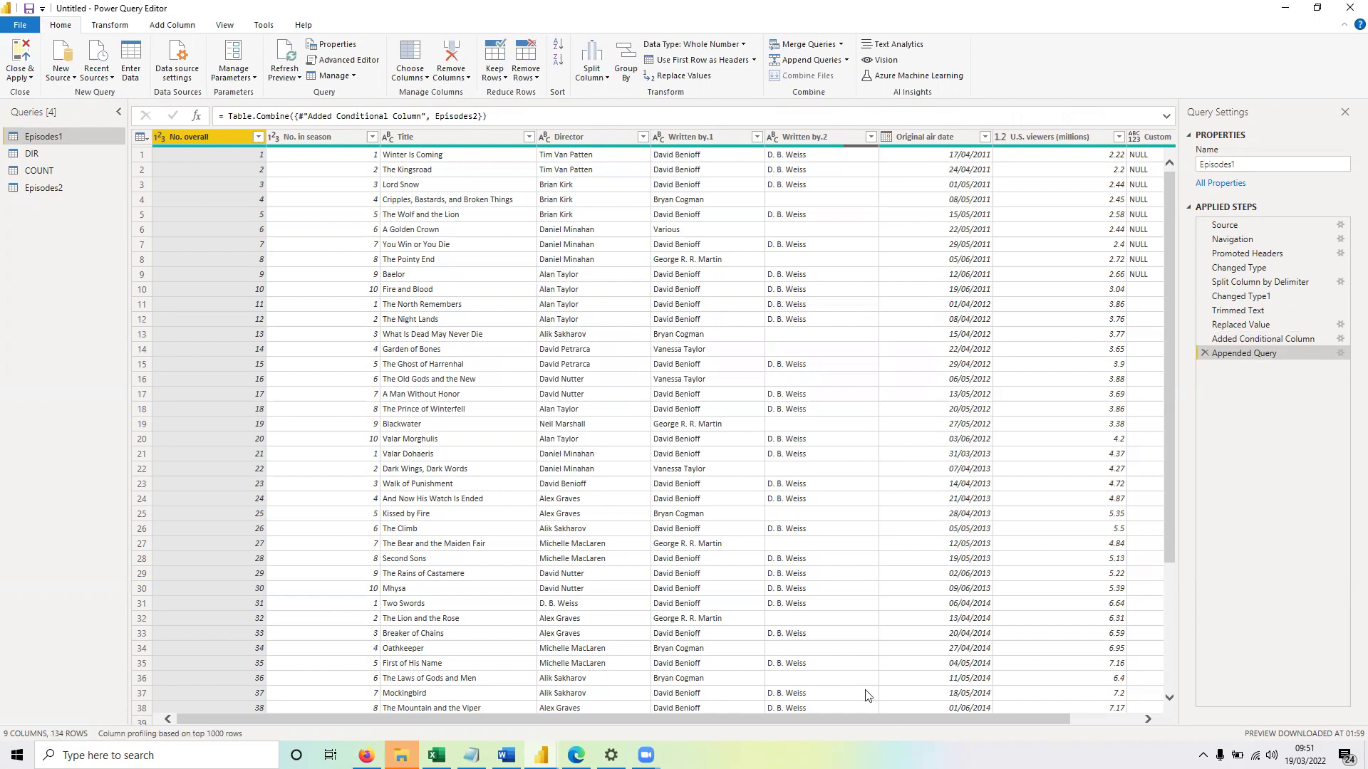
Rename the combined Episodes1 query as Appended.
double_click(54, 134)
type("a")
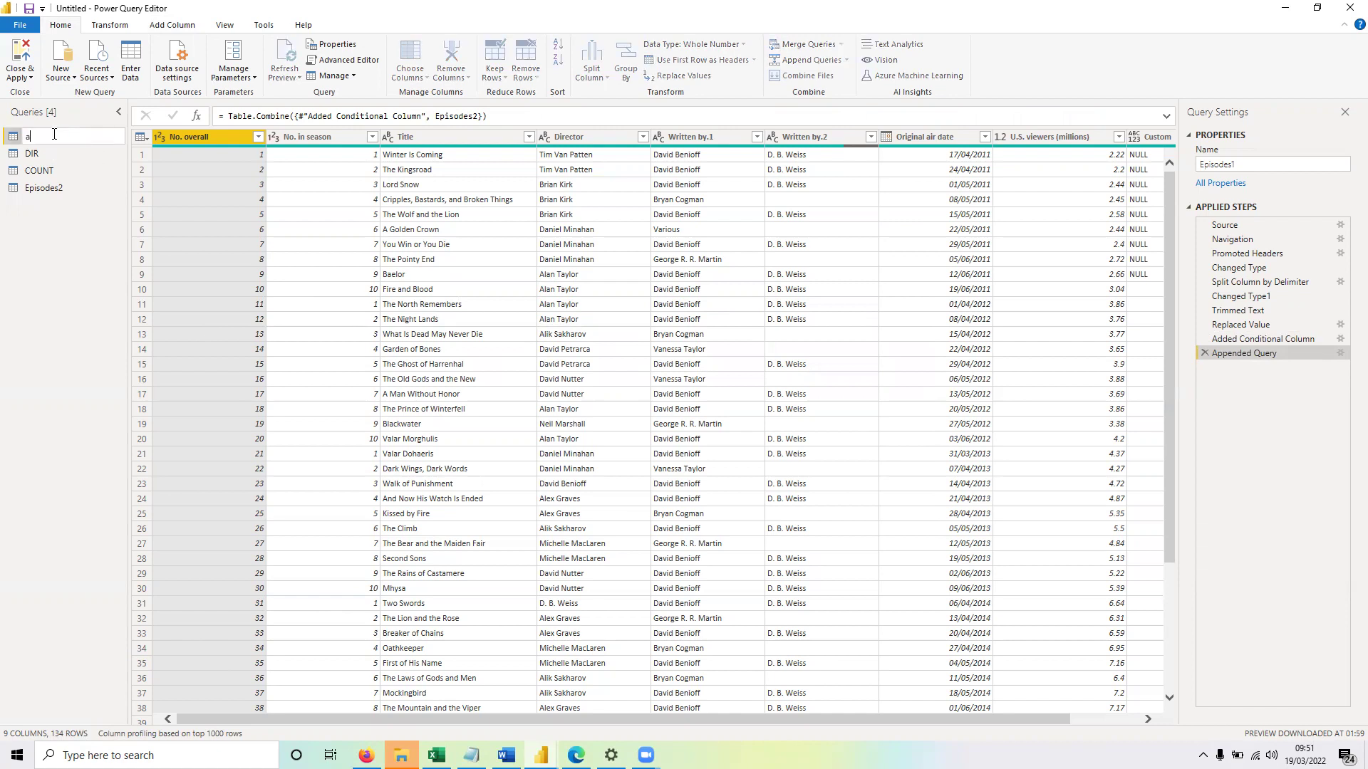
type("P")
key("BackSpace")
key("BackSpace")
key("Caps_Lock")
type("Appended")
key("Return")
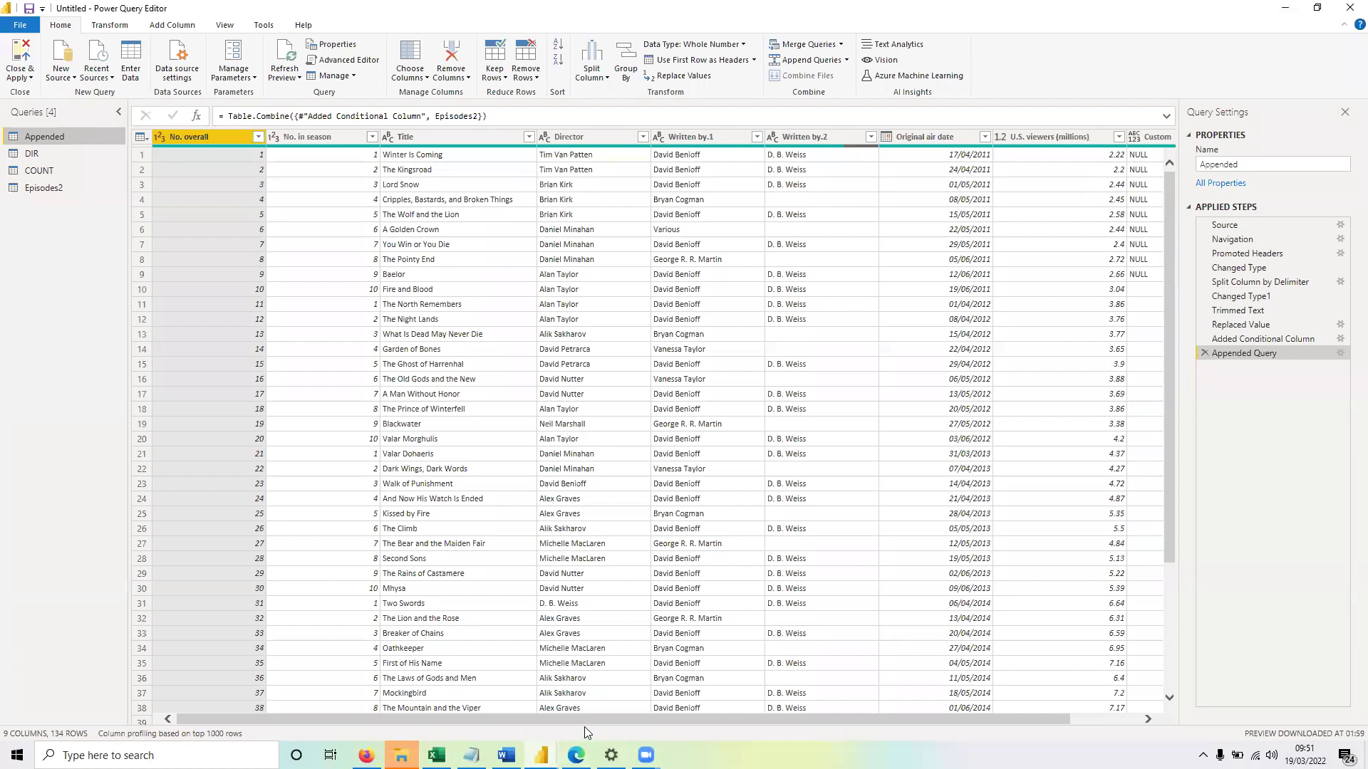
Examine the Appended query's columns and rows where the second table begins, and return to the Notepad transformations list.
left_click_drag(587, 717, 651, 731)
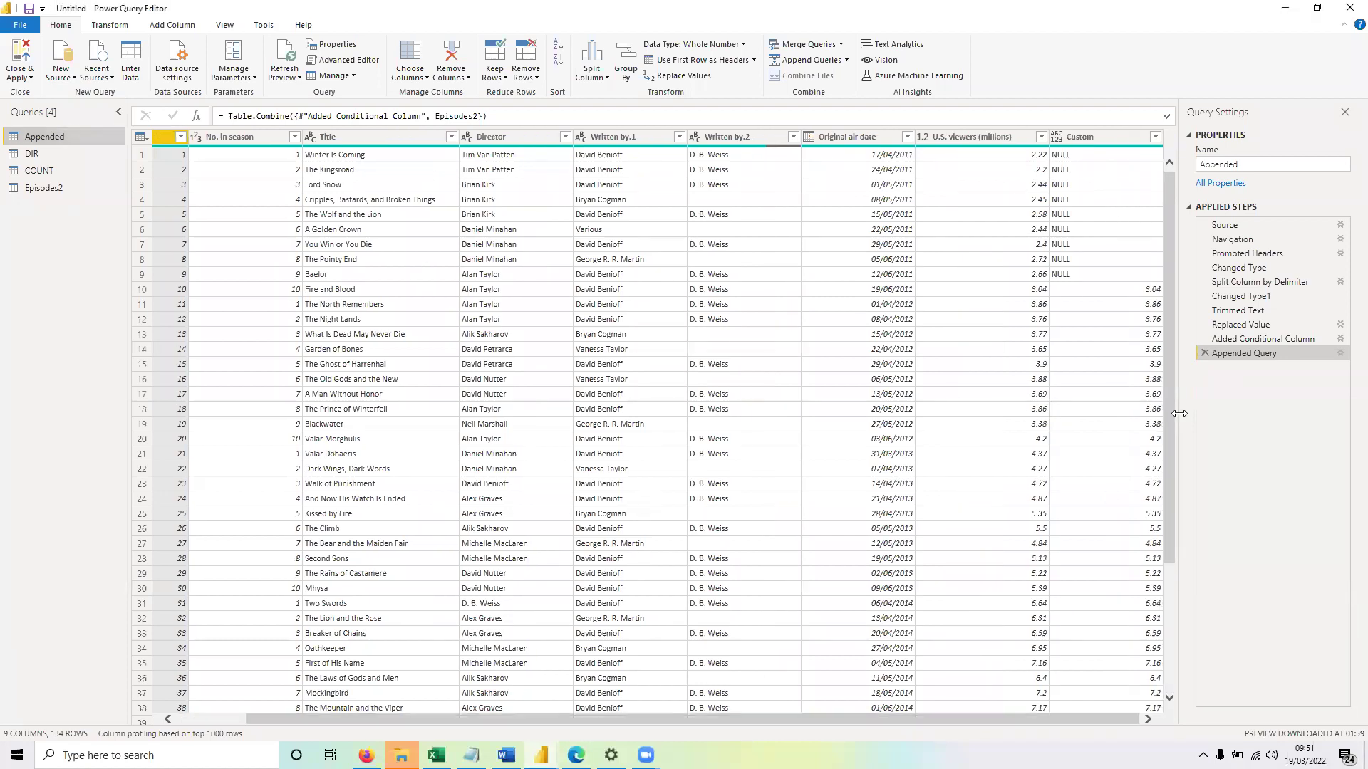
left_click_drag(1169, 416, 1162, 577)
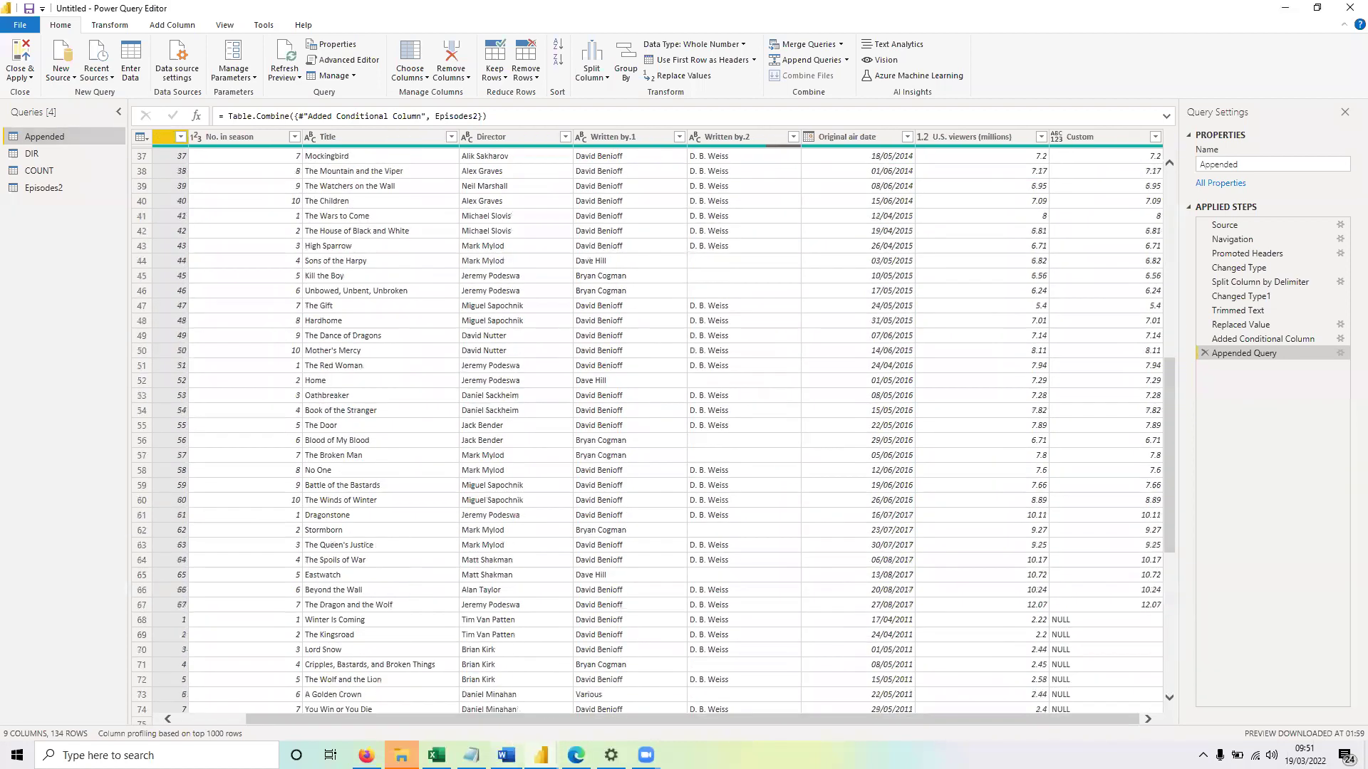
left_click(470, 755)
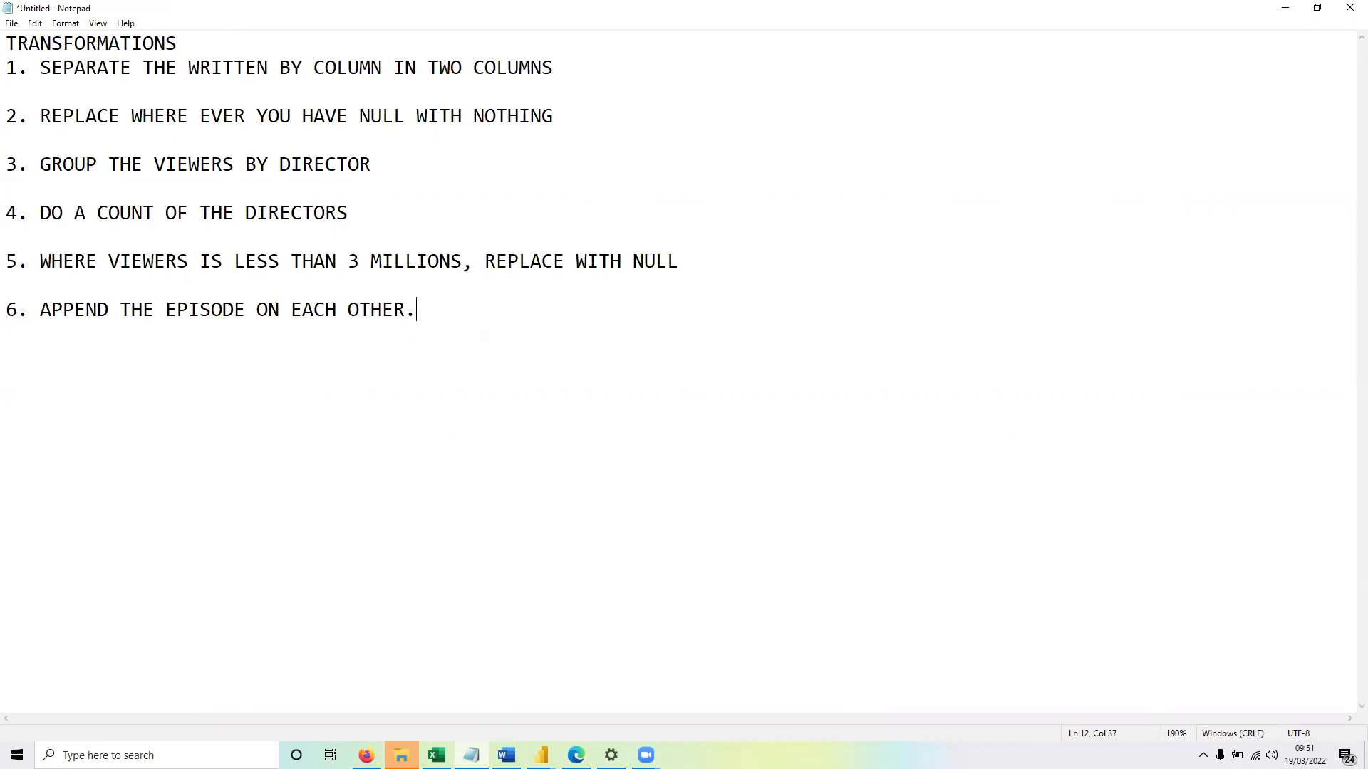
Review the source Episodes worksheet in Excel alongside the Notepad transformations list.
left_click(506, 755)
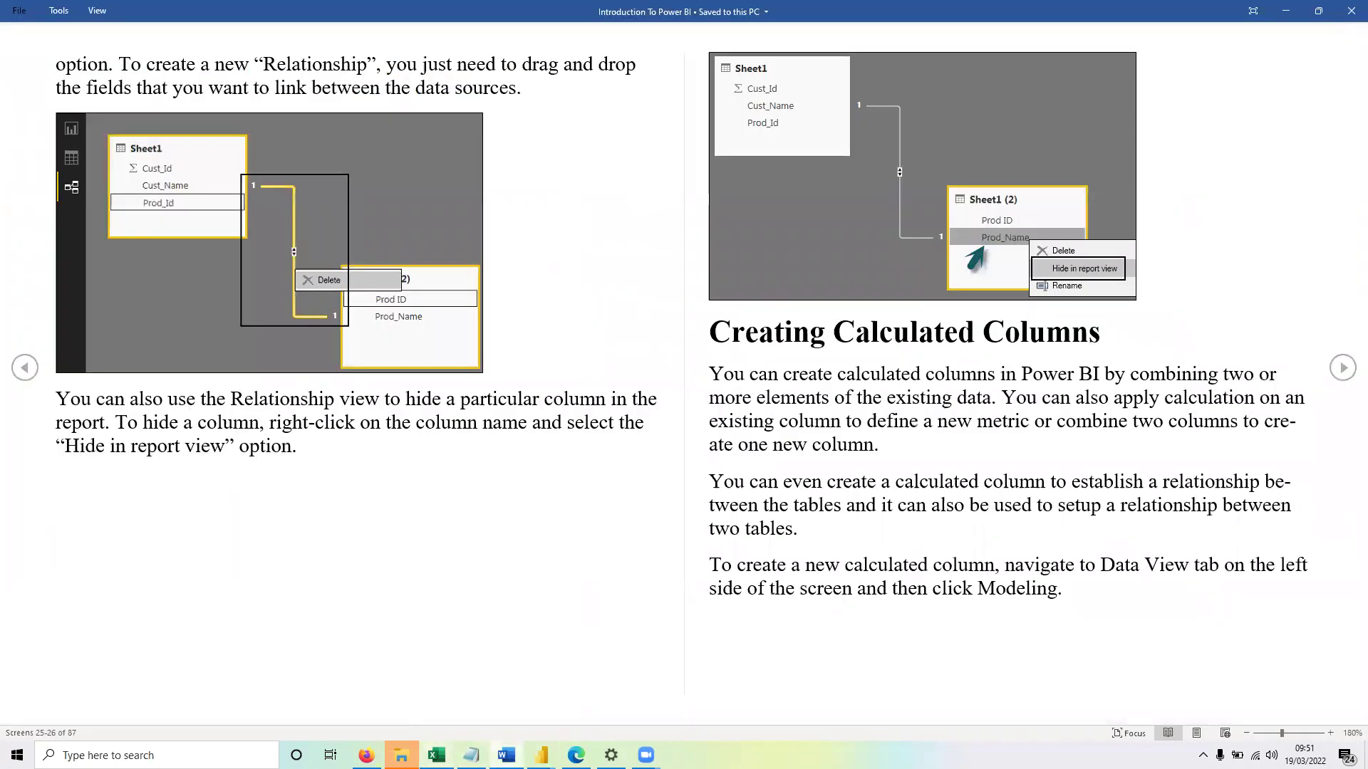
key("alt+Tab")
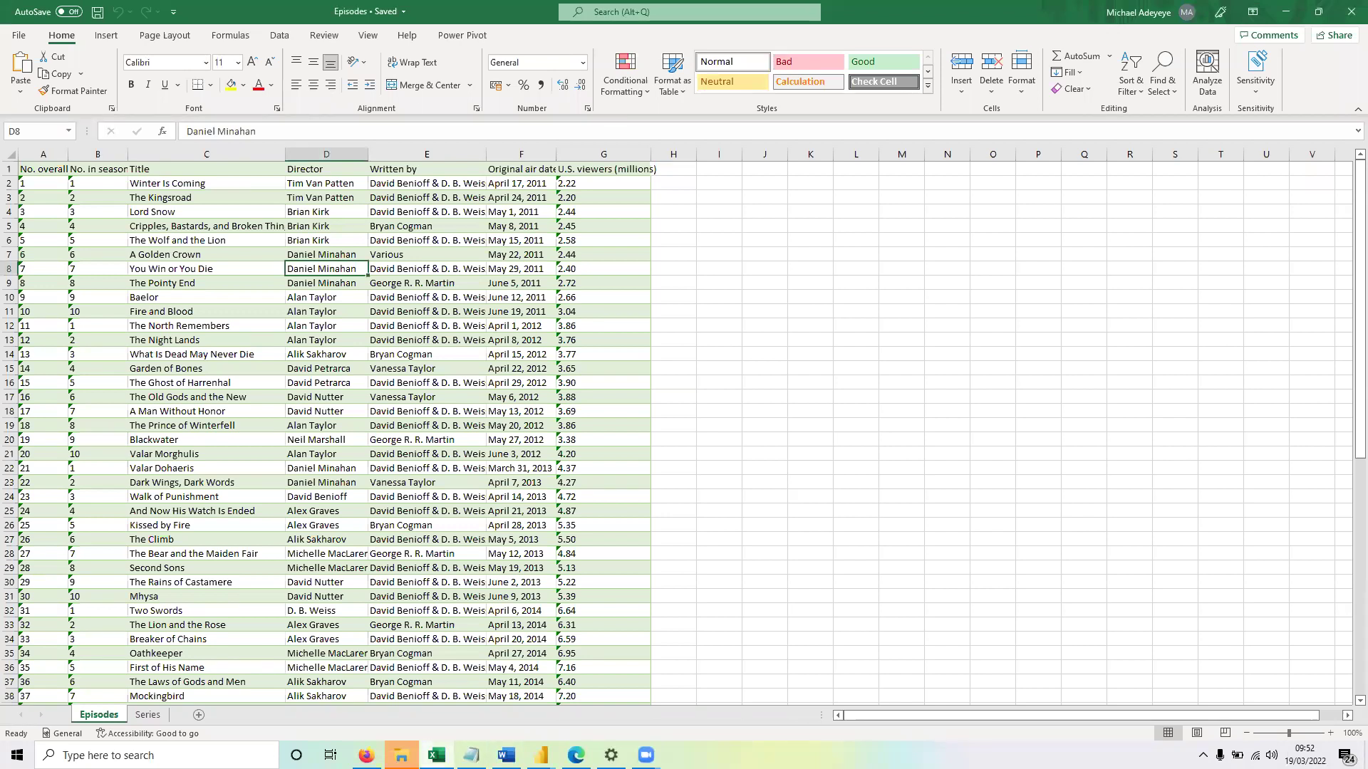
left_click(520, 285)
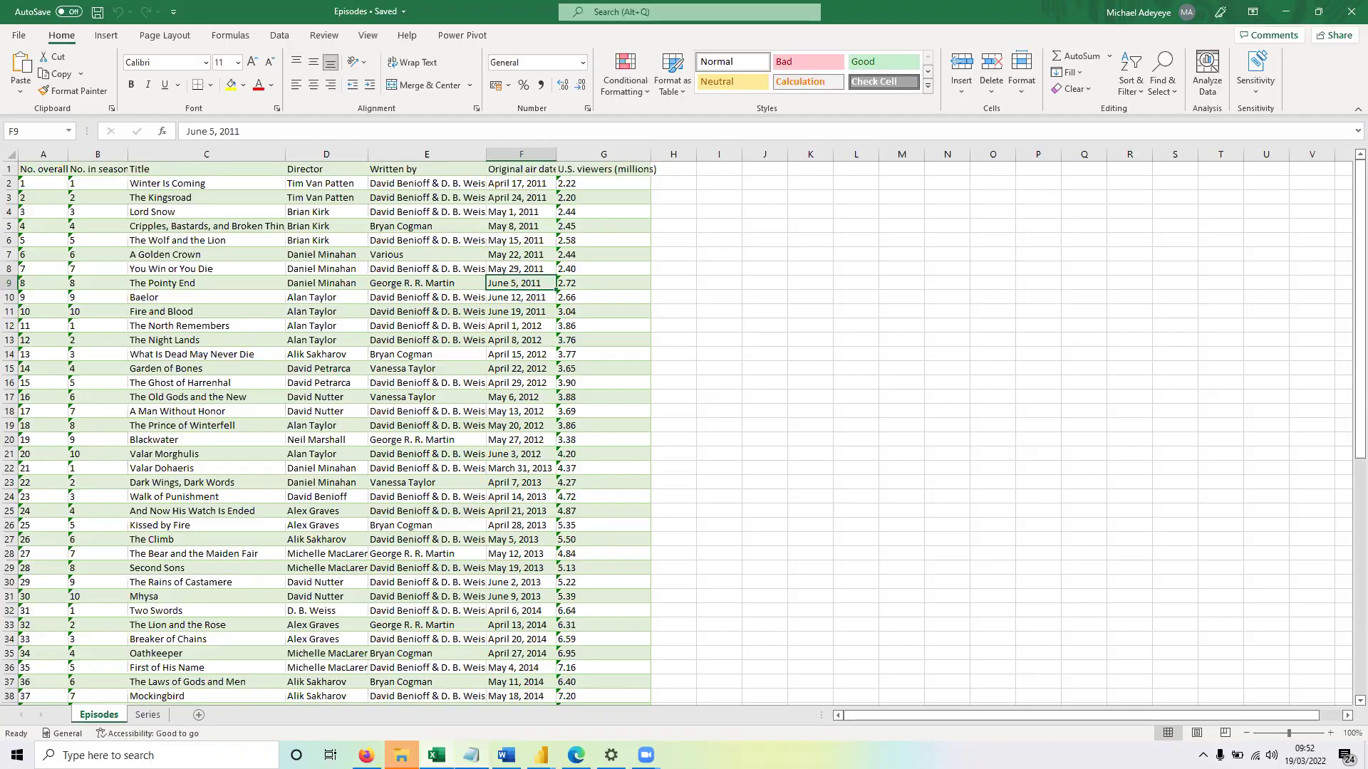
left_click(471, 756)
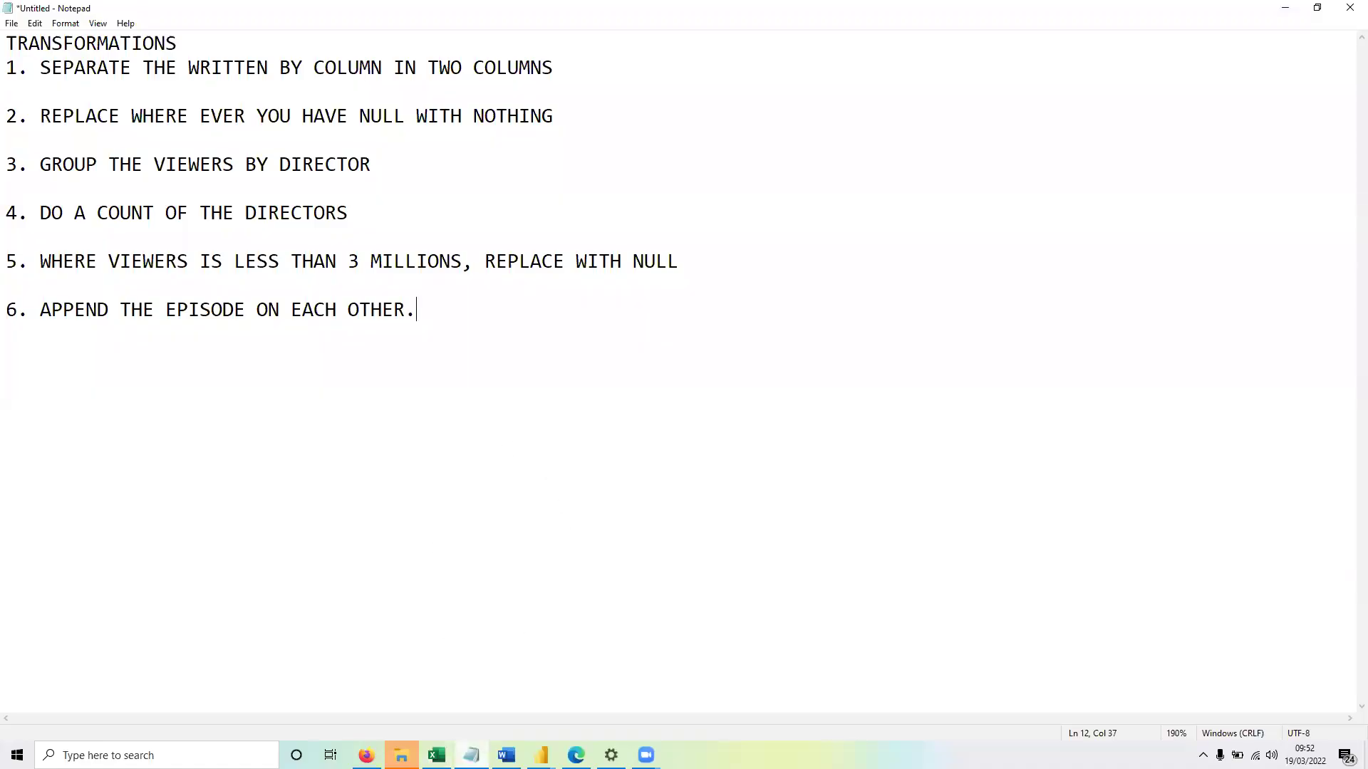
left_click(470, 755)
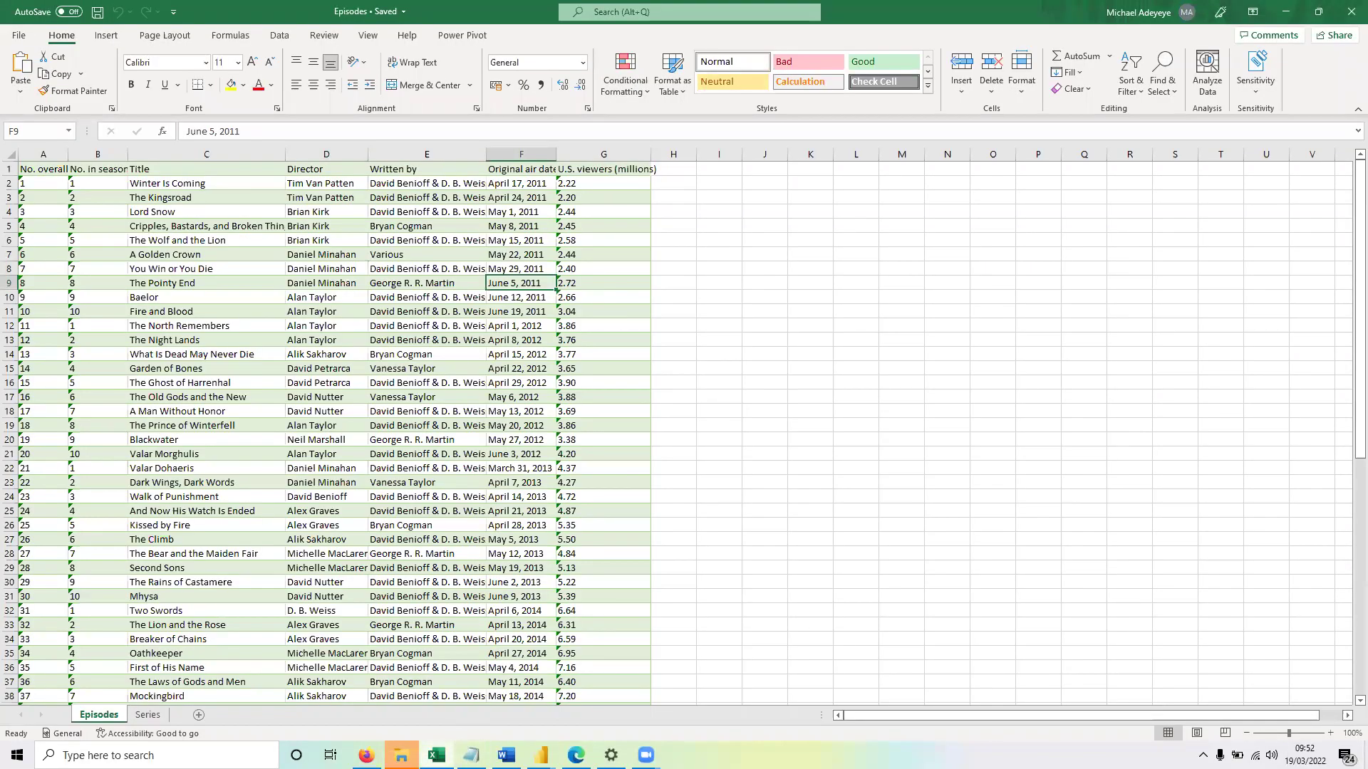
left_click(597, 389)
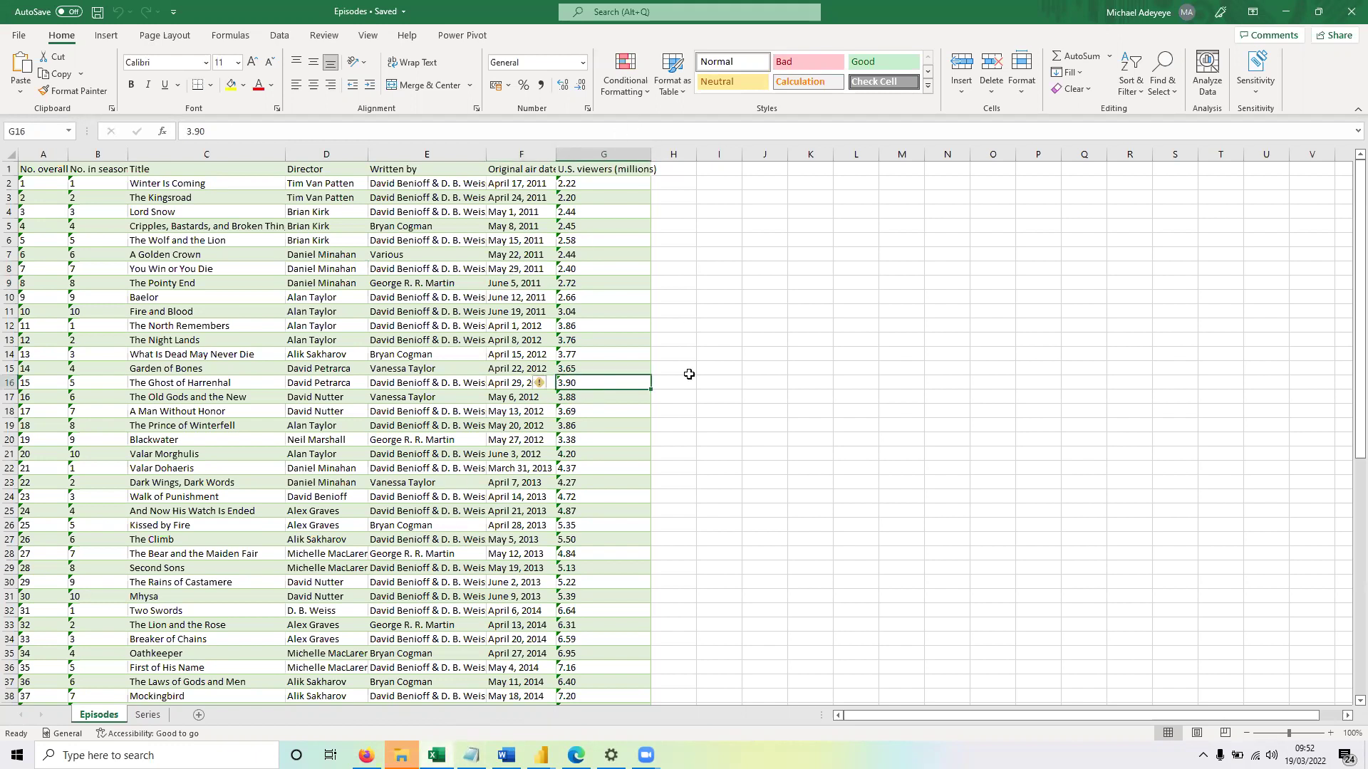
left_click(438, 384)
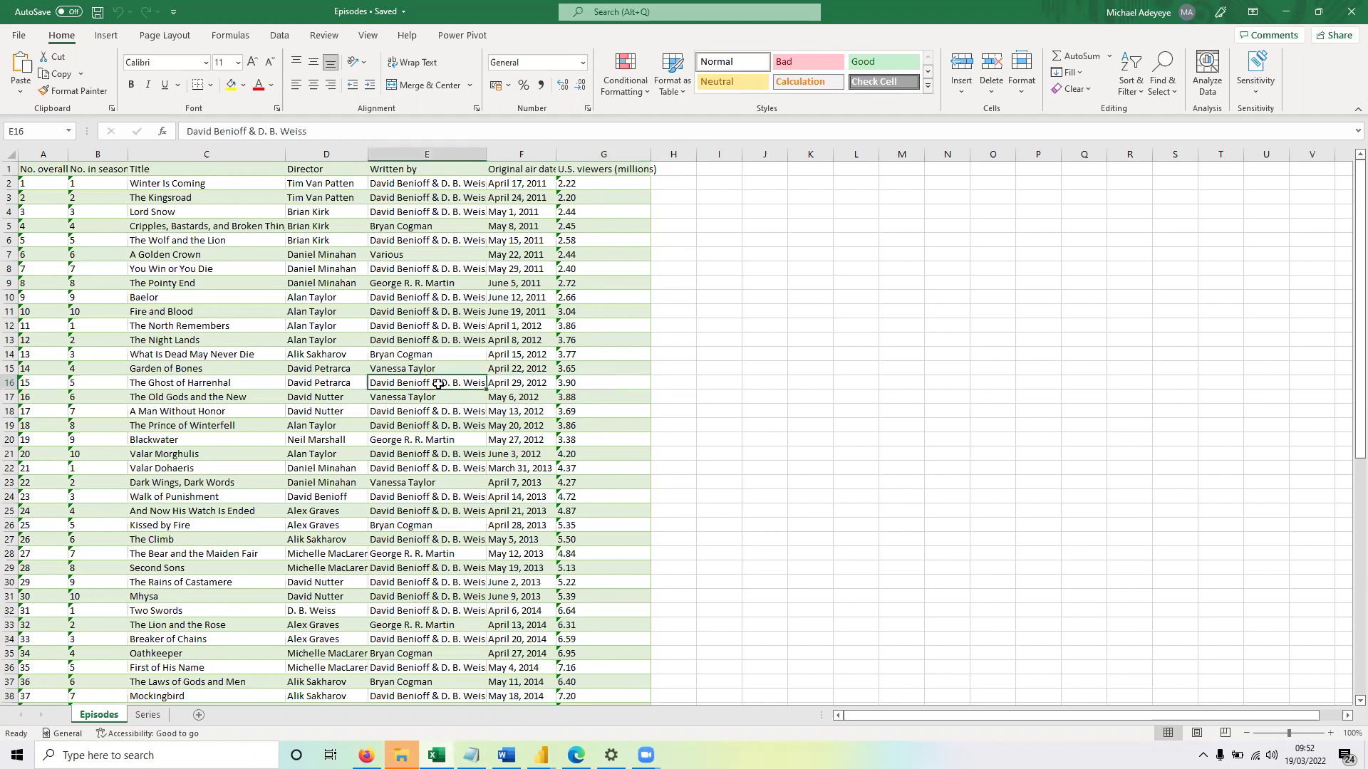